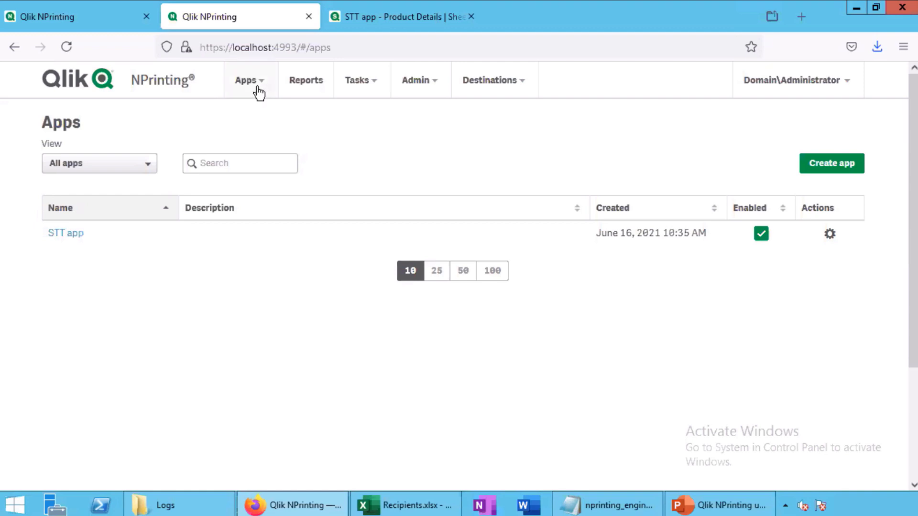
Create the app 'ACME app', then switch to the STT app's Product Details sheet tab
left_click(258, 89)
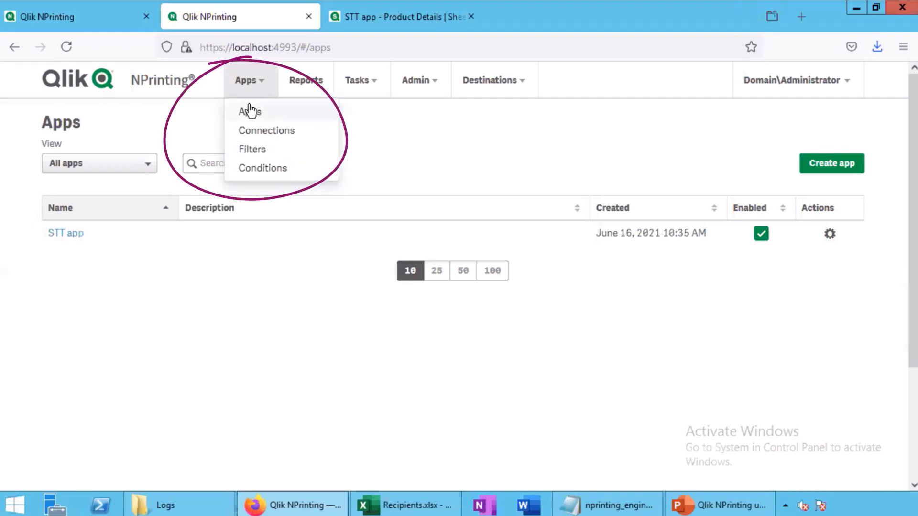
left_click(249, 108)
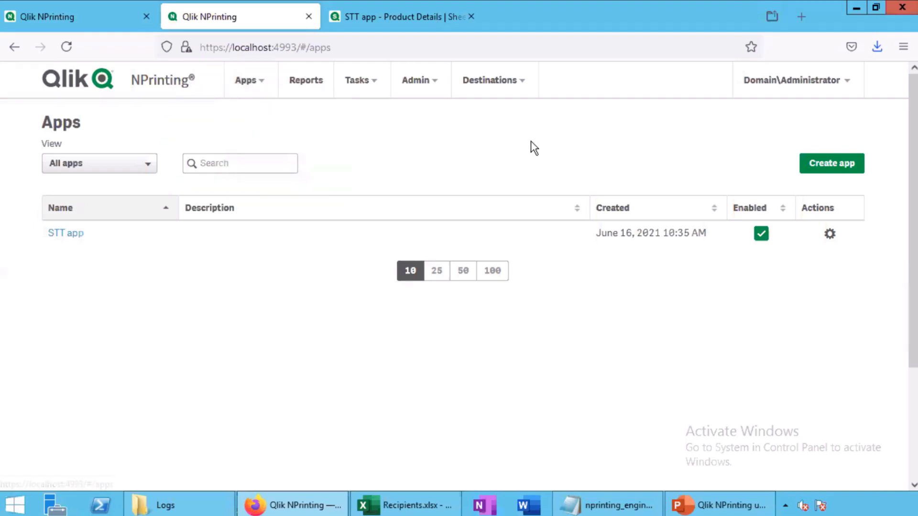
left_click(831, 169)
type("A")
left_click(222, 200)
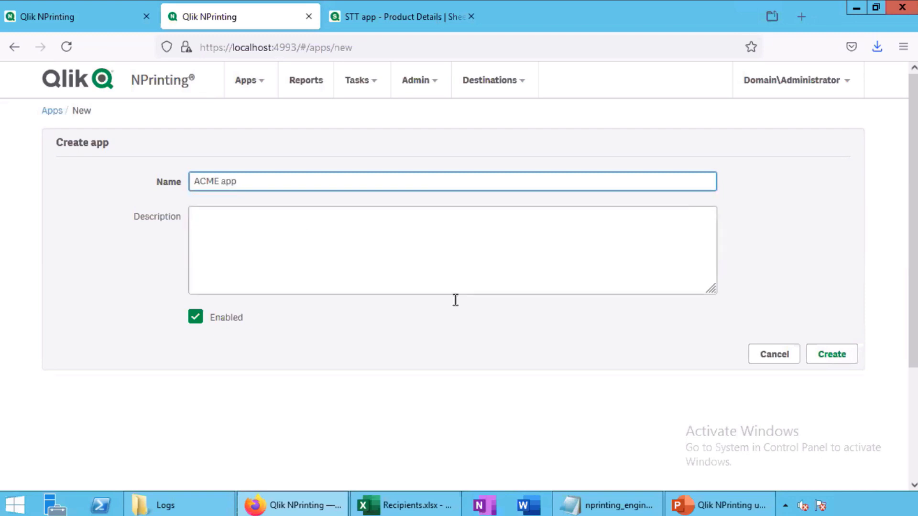
left_click(834, 353)
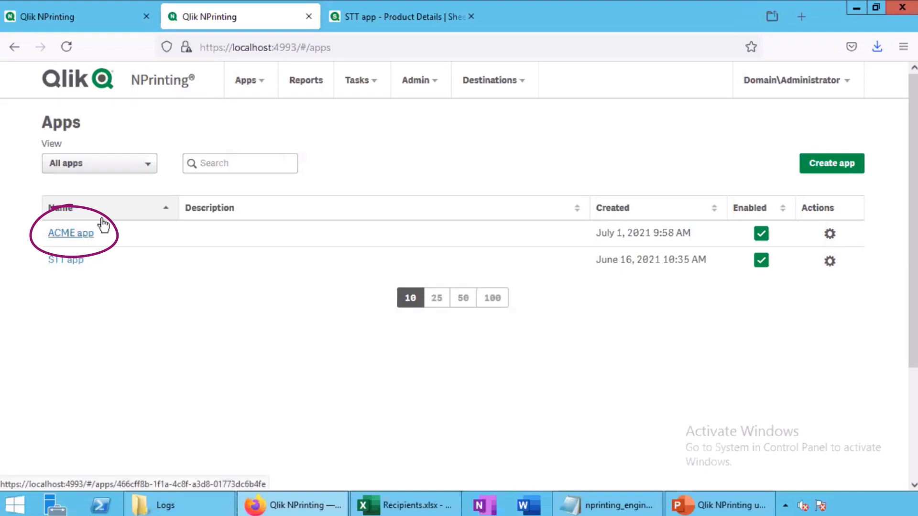
left_click(340, 26)
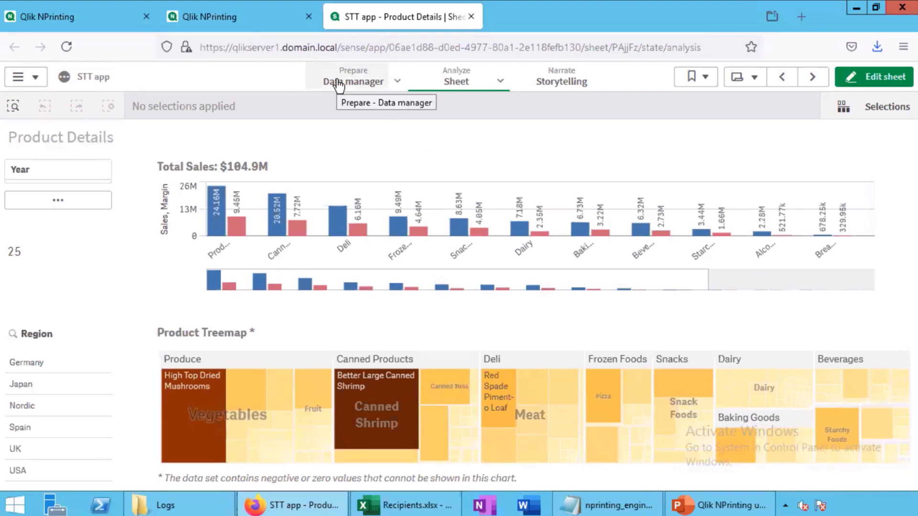
Close the duplicate NPrinting tab and return to the NPrinting apps page
left_click(266, 29)
left_click(146, 16)
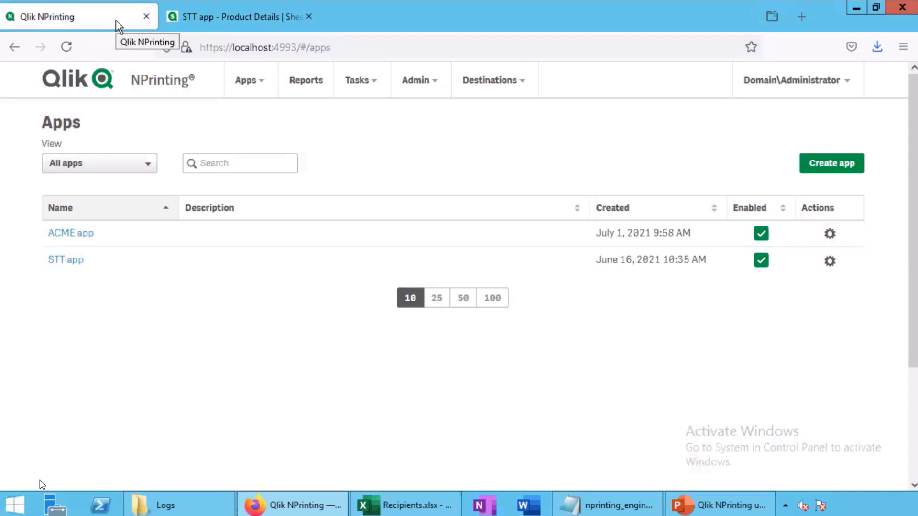
left_click(275, 25)
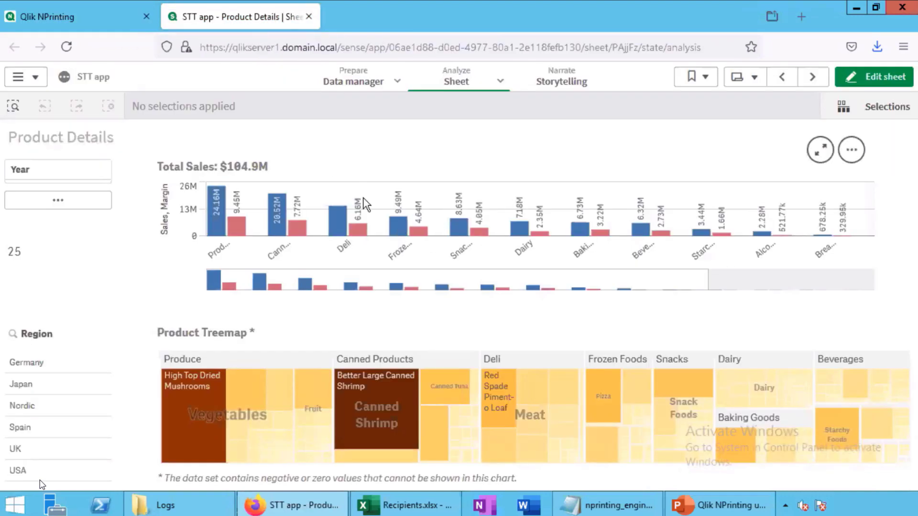
left_click(91, 19)
Start a new connection from Apps > Connections named 'ACME connection'
left_click(242, 82)
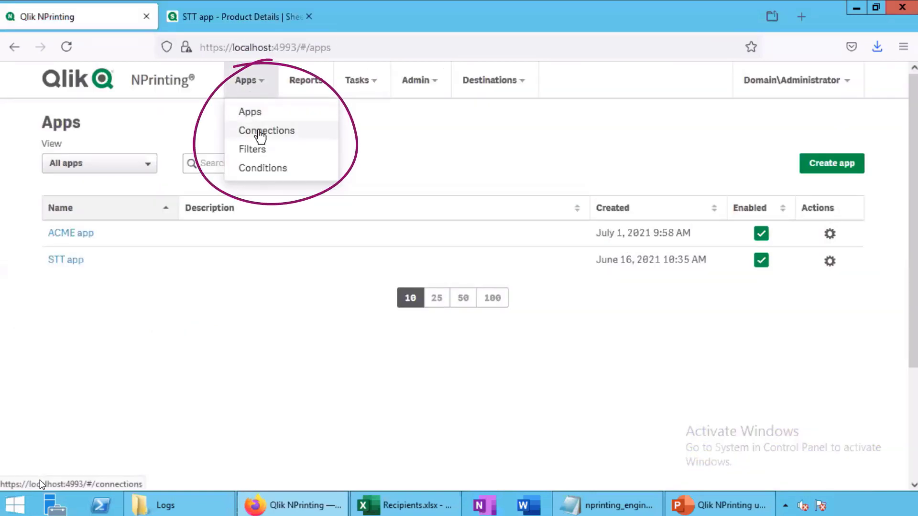
left_click(260, 136)
left_click(790, 167)
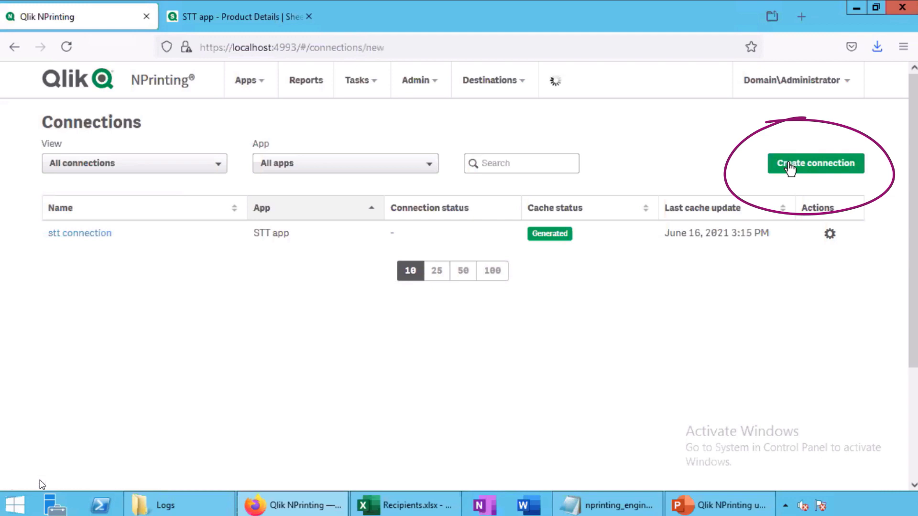
left_click(288, 225)
type("A")
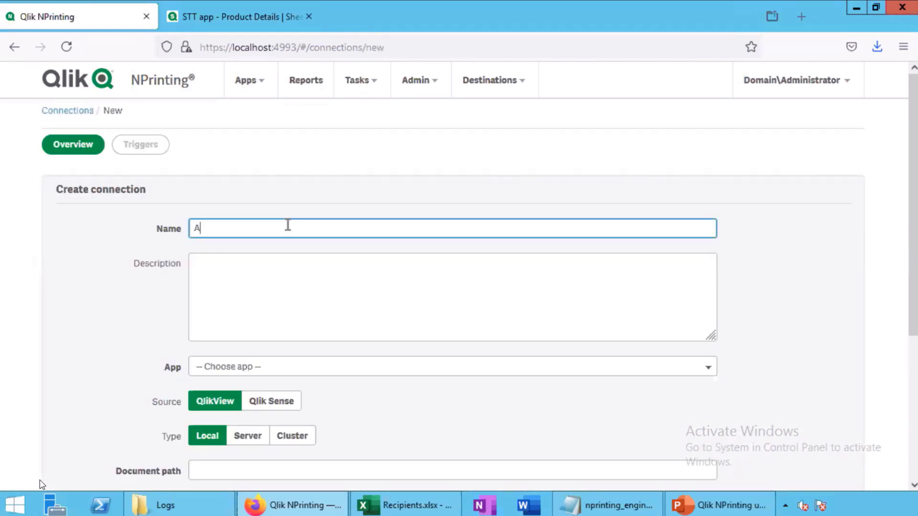
type("CME connection")
scroll(192, 187, "down", 2)
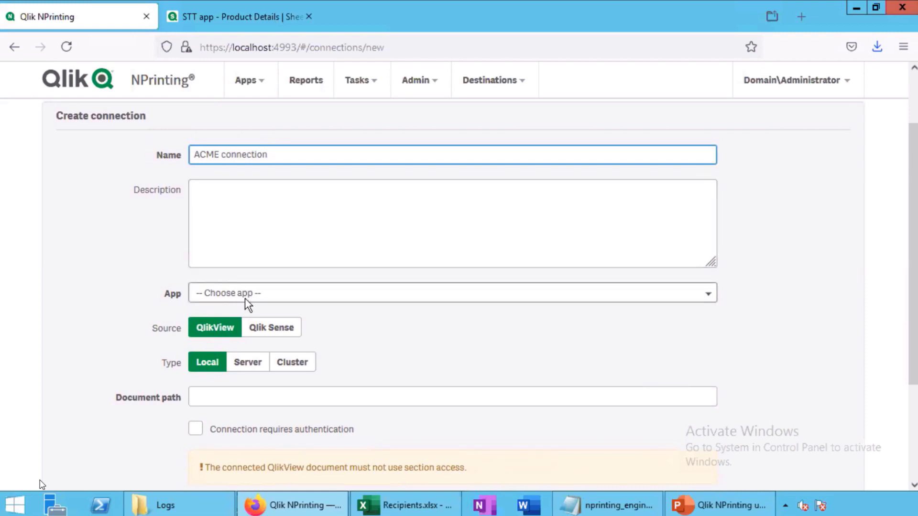
left_click(274, 329)
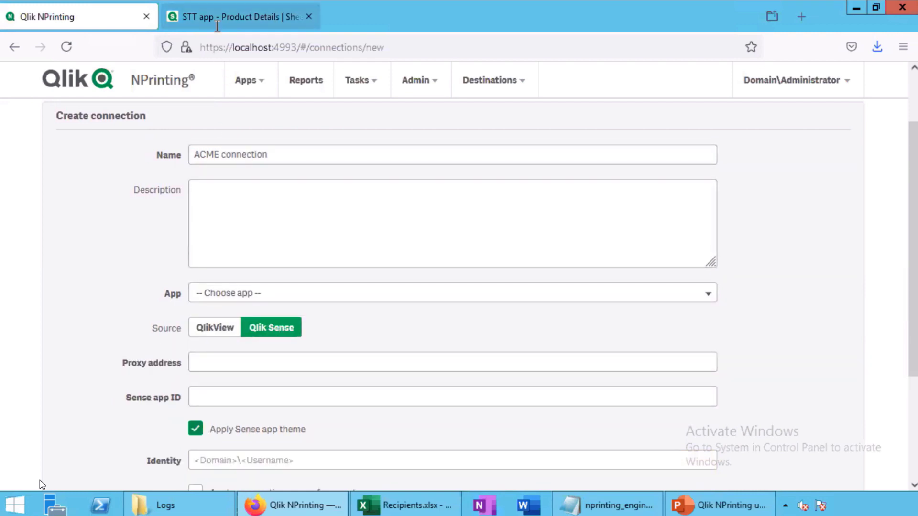
left_click(217, 26)
left_click(235, 46)
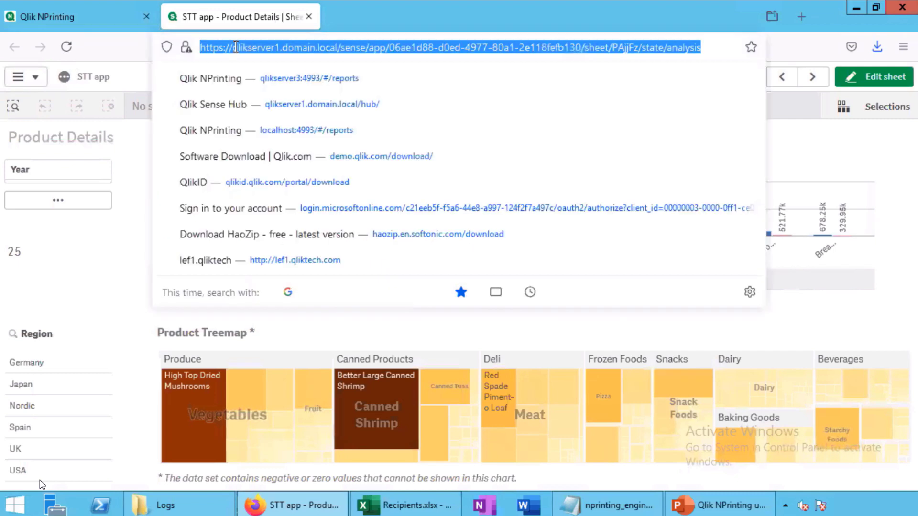
right_click(236, 47)
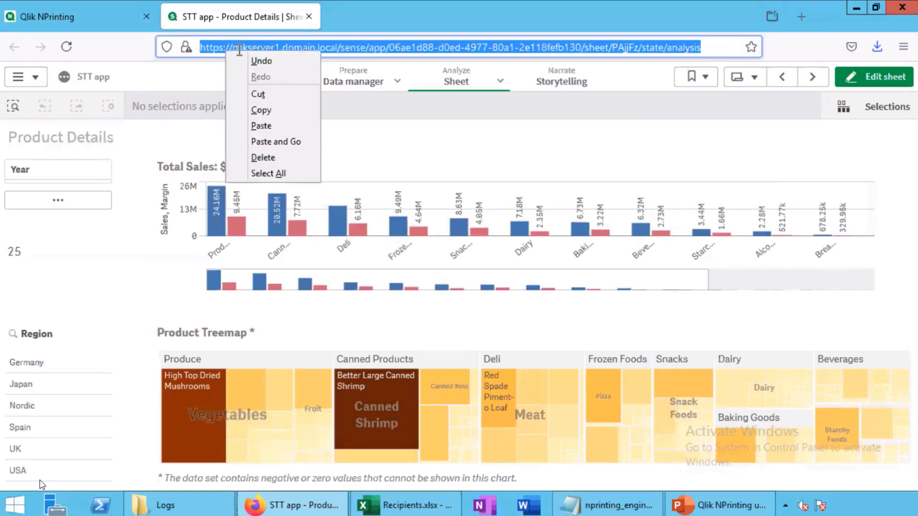
left_click(271, 113)
left_click(79, 16)
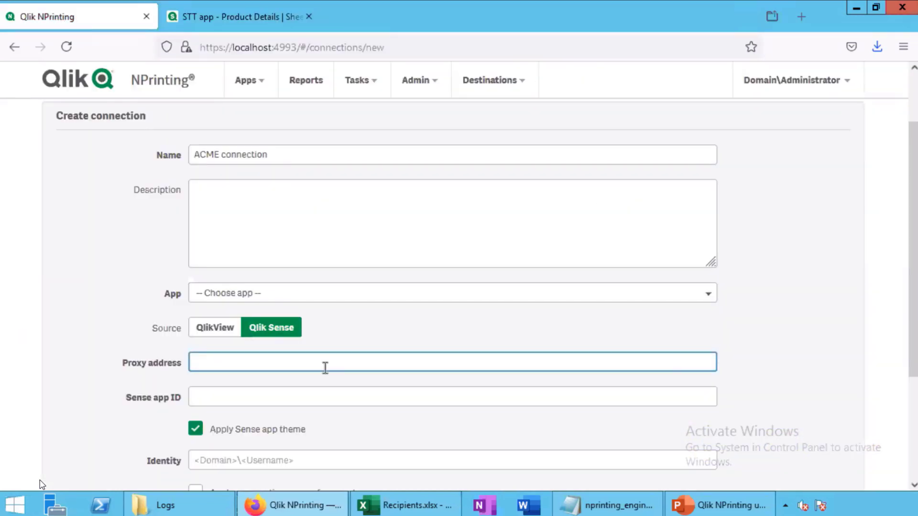
right_click(325, 367)
left_click(357, 271)
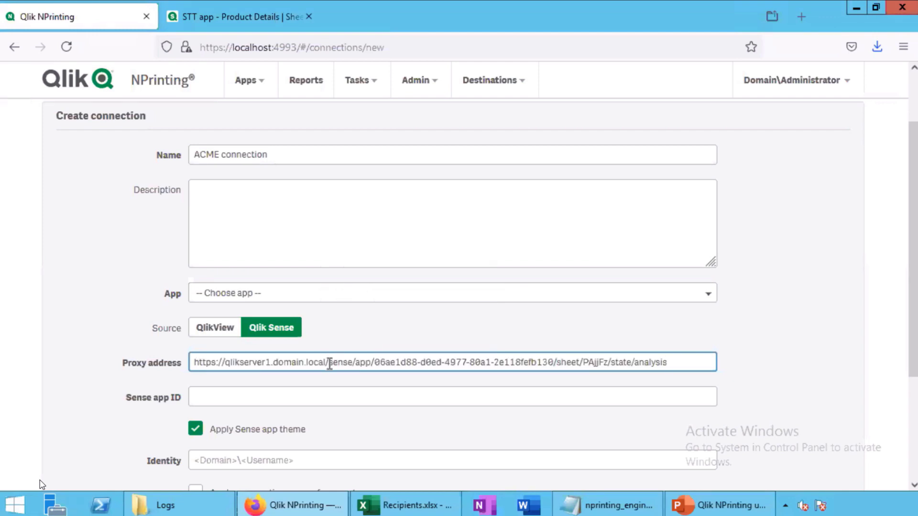
left_click_drag(329, 364, 706, 357)
key("BackSpace")
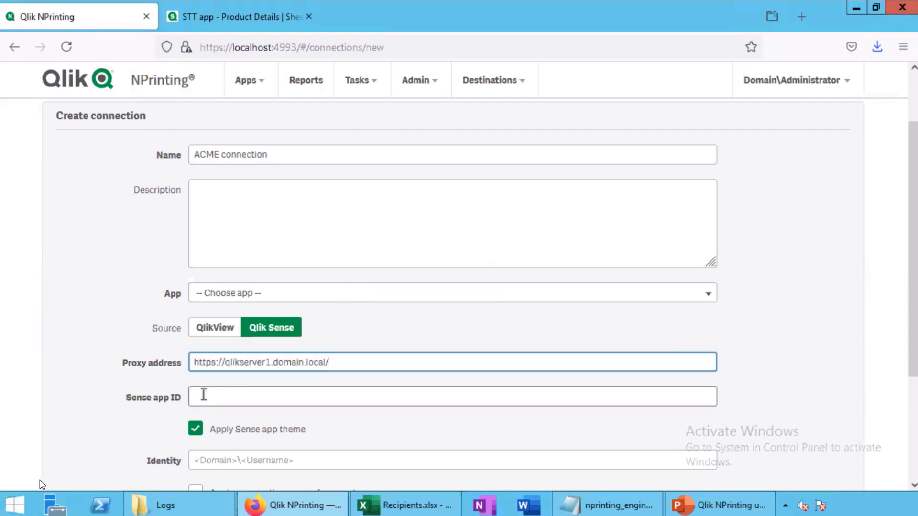
Fill the Sense app ID by pasting the sheet URL and trimming it to the ID
right_click(204, 394)
left_click(260, 302)
double_click(230, 396)
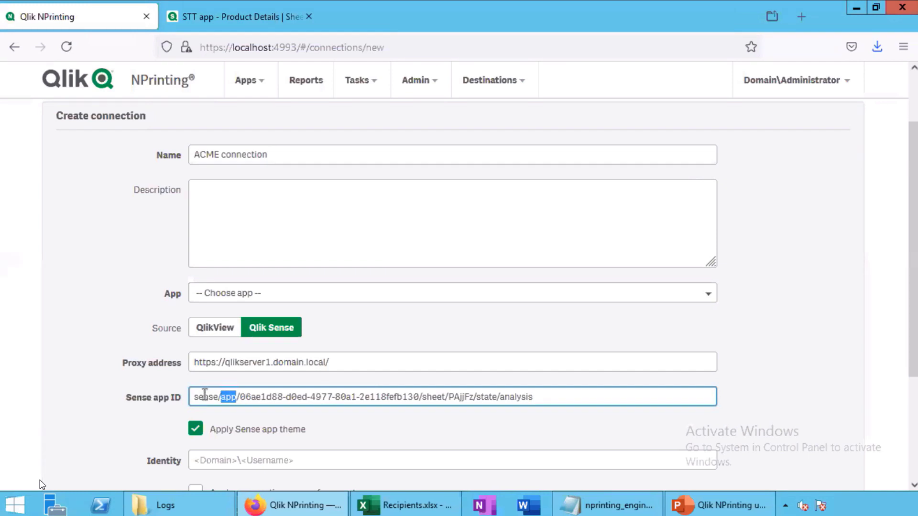
left_click_drag(204, 395, 189, 396)
key("BackSpace")
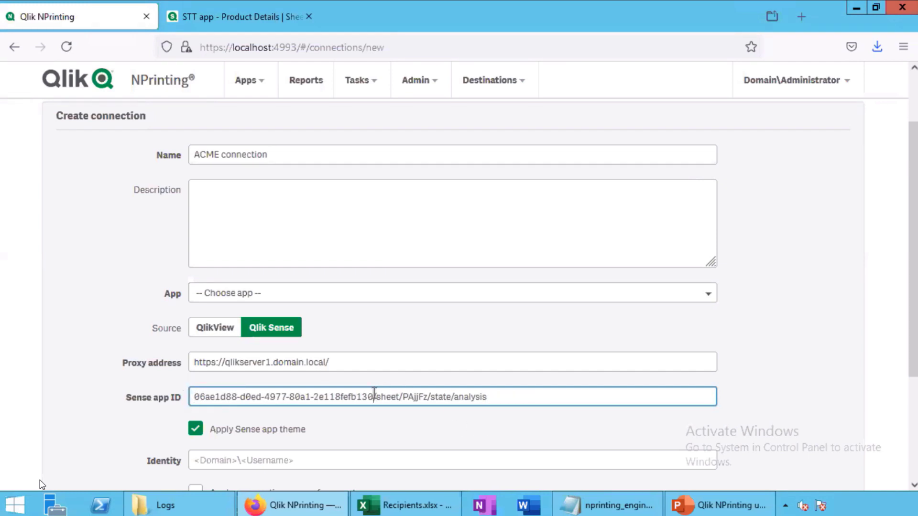
left_click_drag(374, 393, 589, 392)
key("BackSpace")
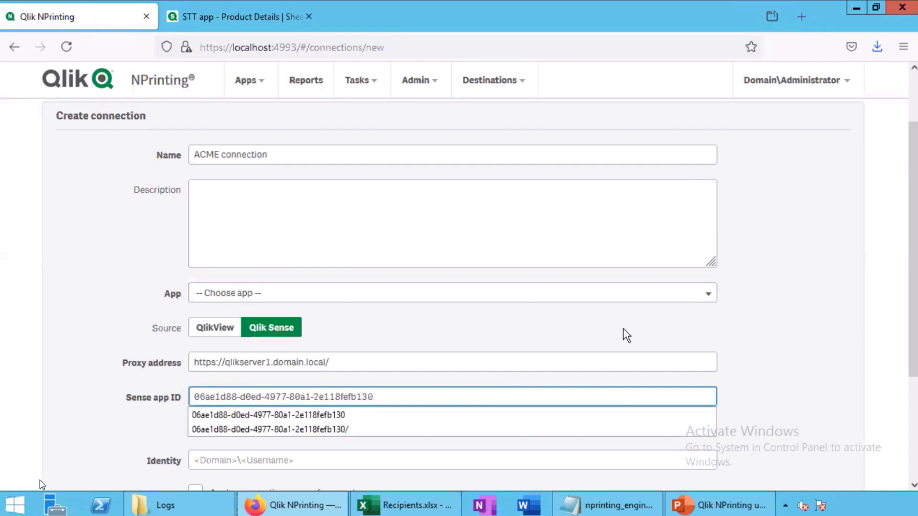
Link the connection to ACME app with the domain administrator identity and create it
left_click(287, 298)
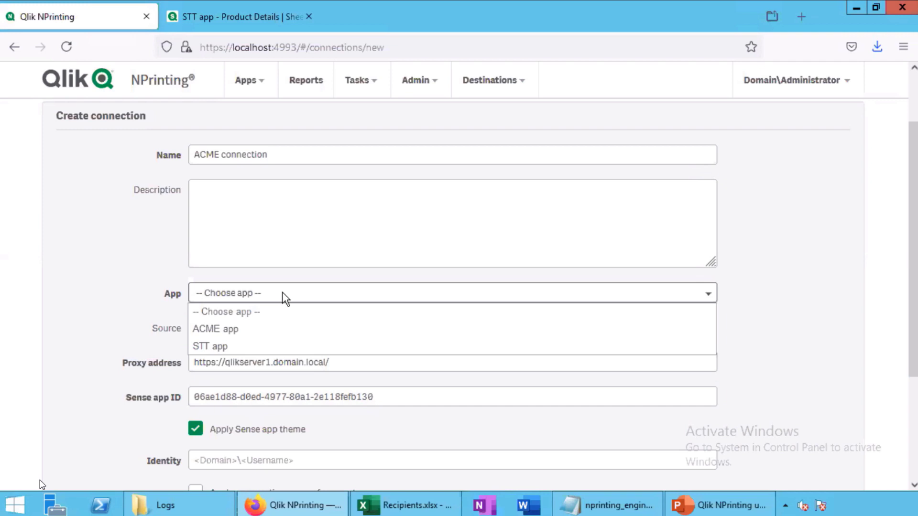
left_click(235, 333)
scroll(88, 291, "down", 3)
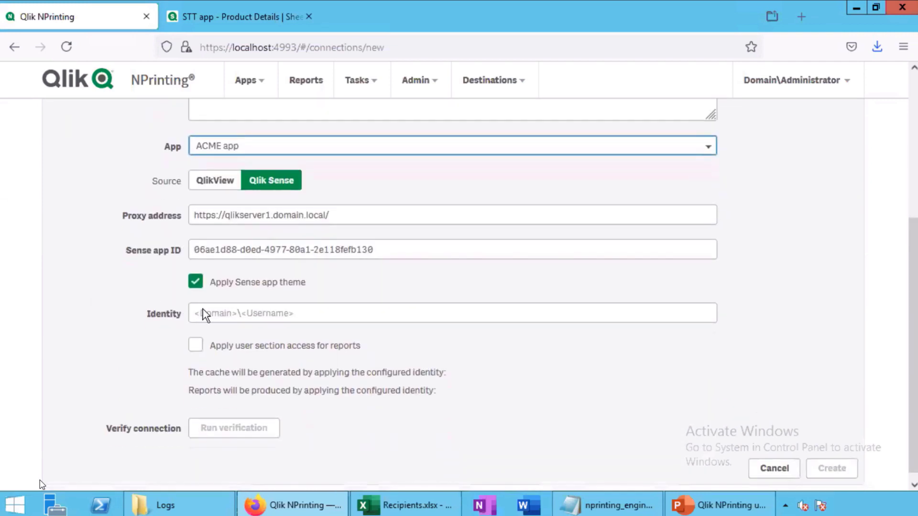
left_click(222, 315)
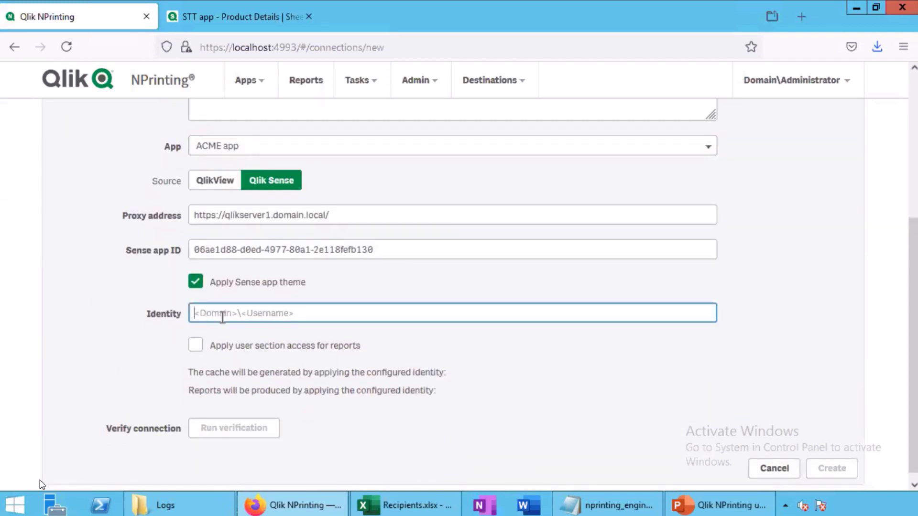
type("d")
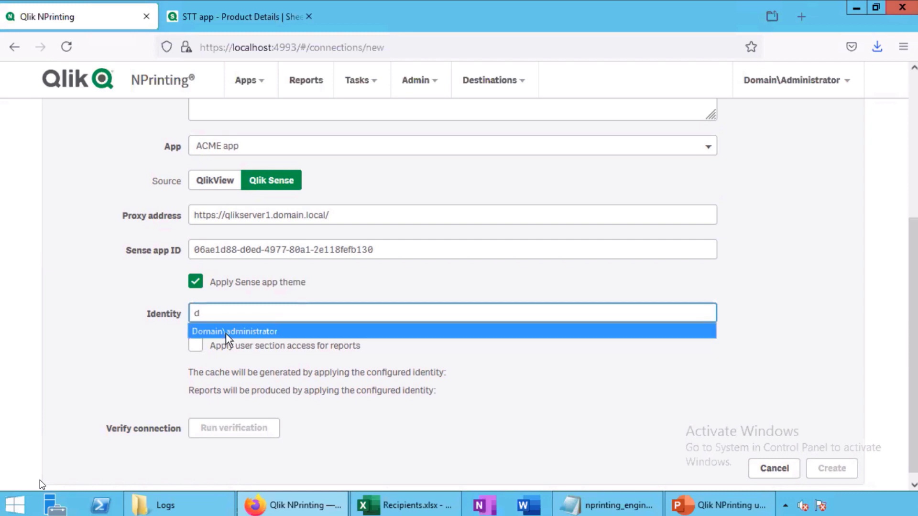
left_click(229, 333)
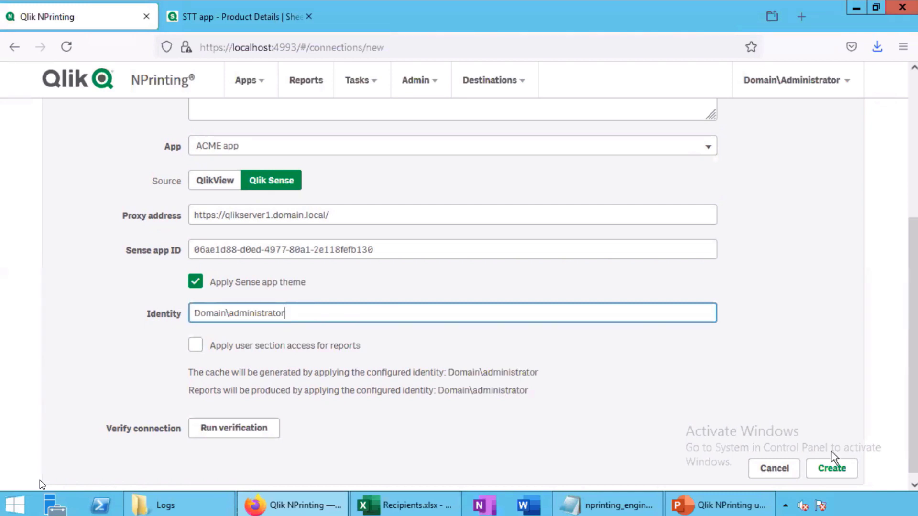
scroll(665, 379, "down", 1)
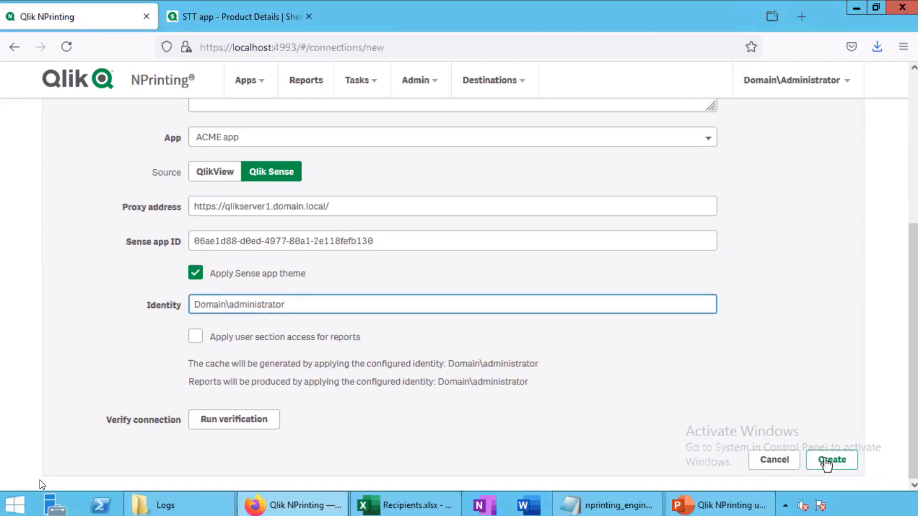
left_click(826, 462)
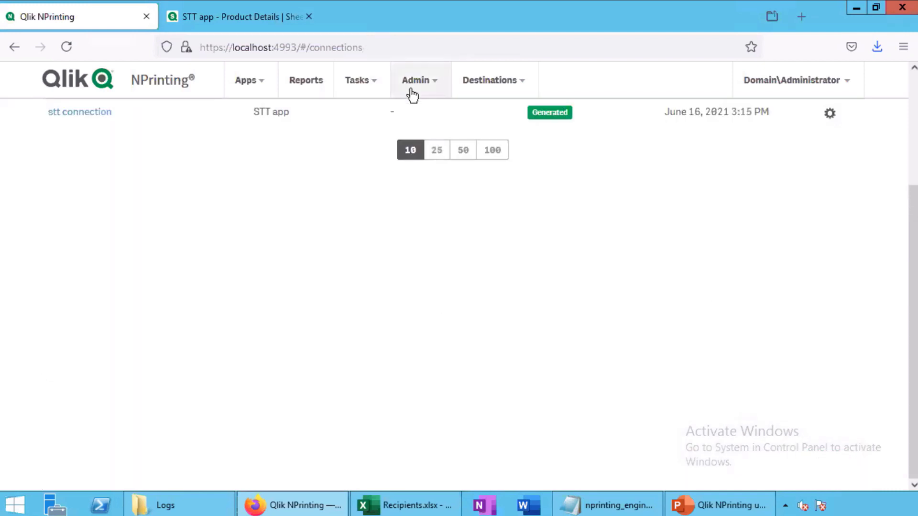
Check in Admin > Task executions that the ACME connection cache rebuild reached 100%
left_click(412, 93)
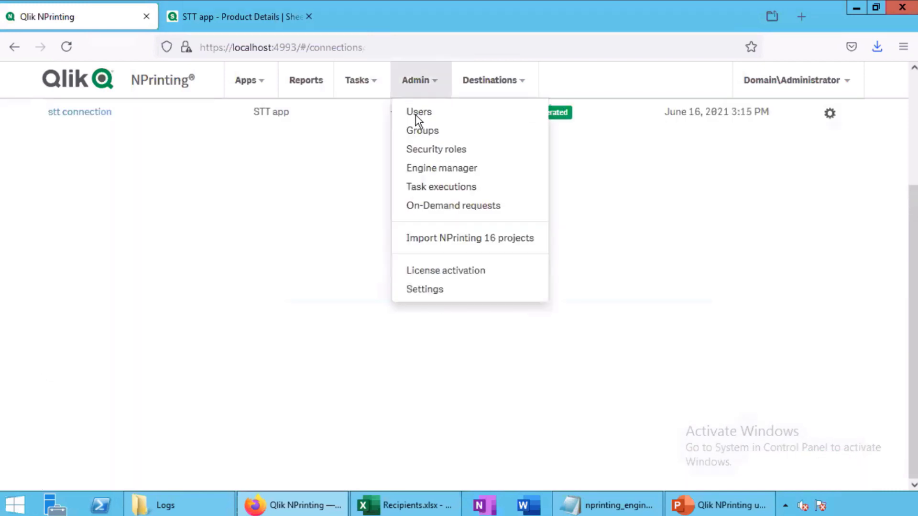
left_click(424, 187)
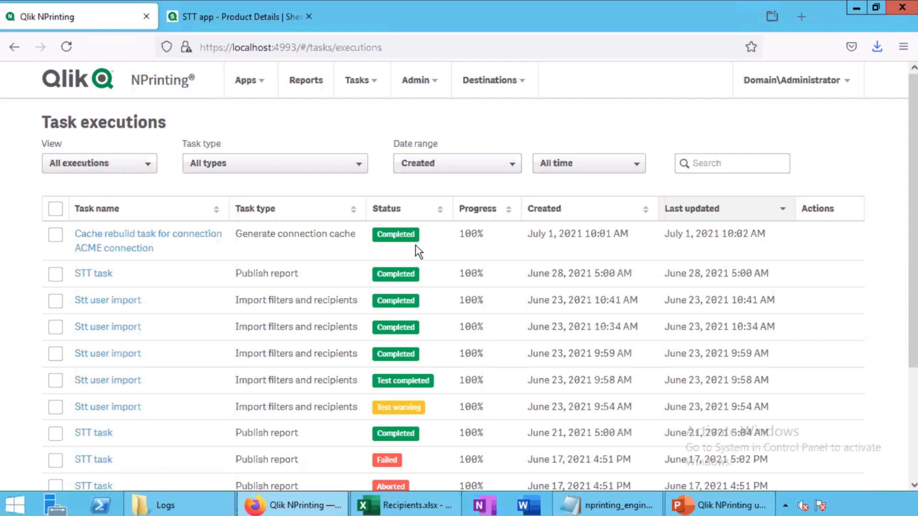
left_click(420, 95)
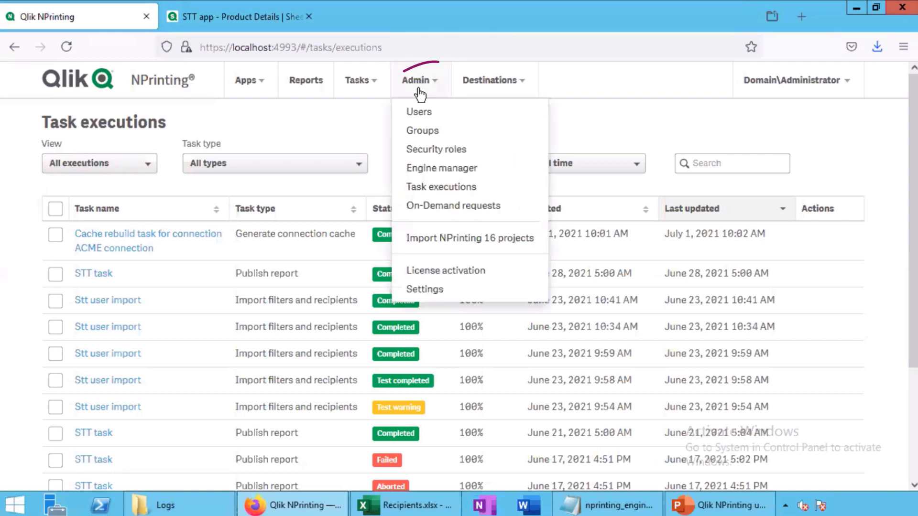
Create an enabled user group named Beverage
left_click(420, 134)
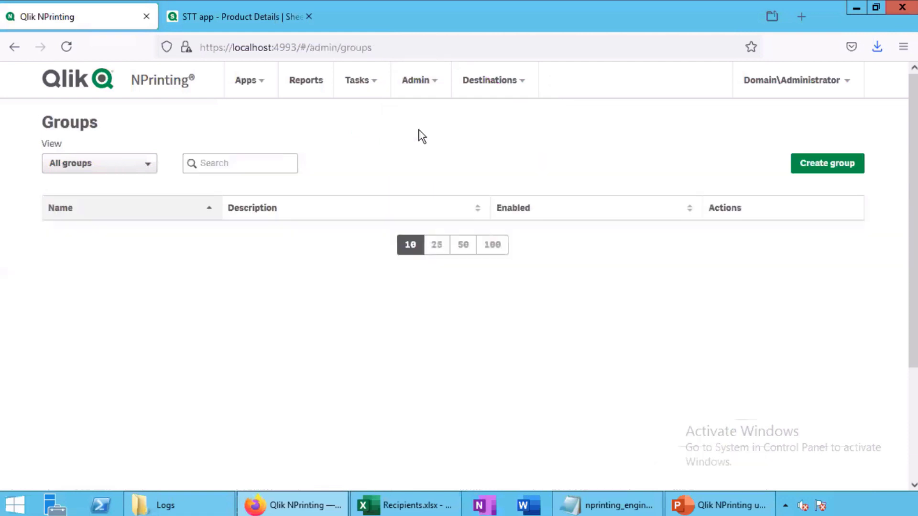
left_click(828, 171)
left_click(387, 188)
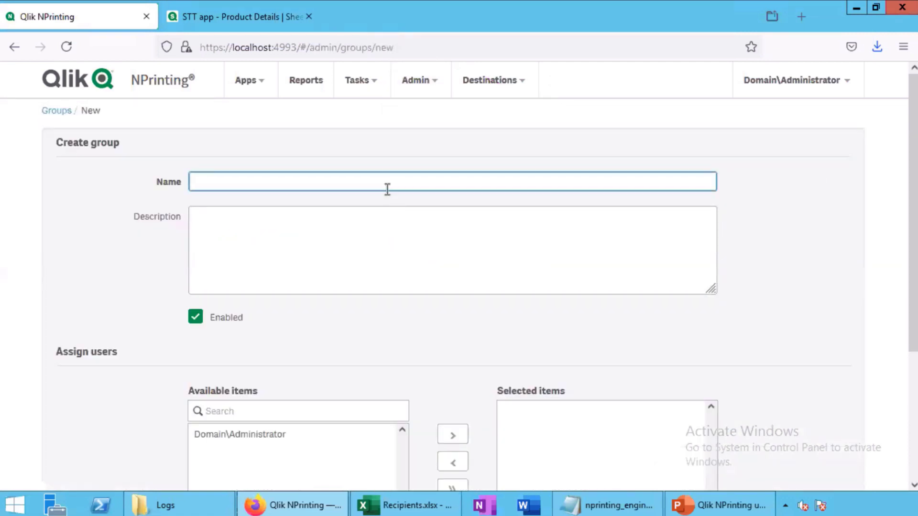
type("Beverage")
key("Tab")
scroll(795, 334, "down", 3)
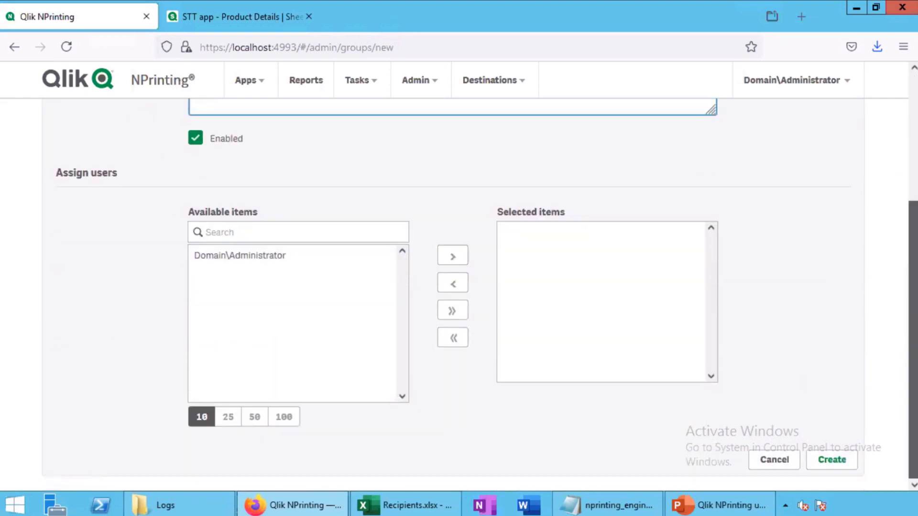
left_click(832, 461)
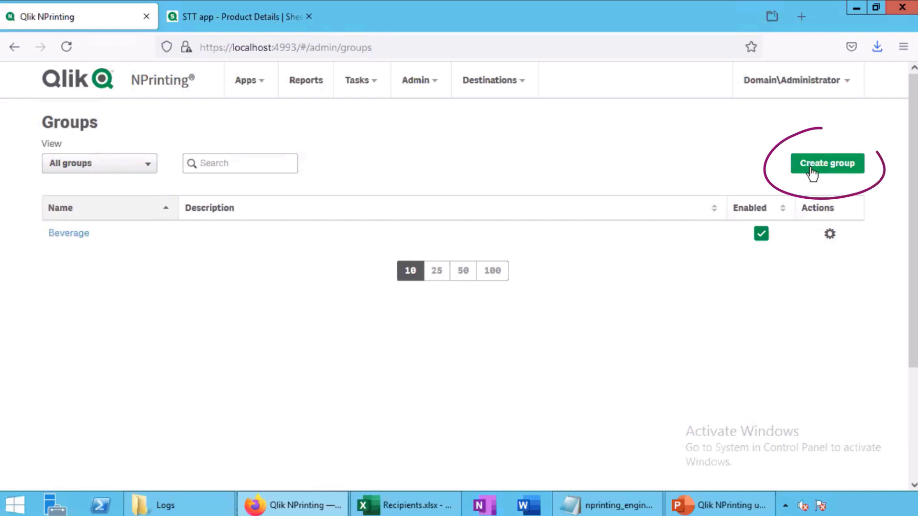
Create a second enabled user group named Food
left_click(809, 168)
left_click(356, 184)
type("Food")
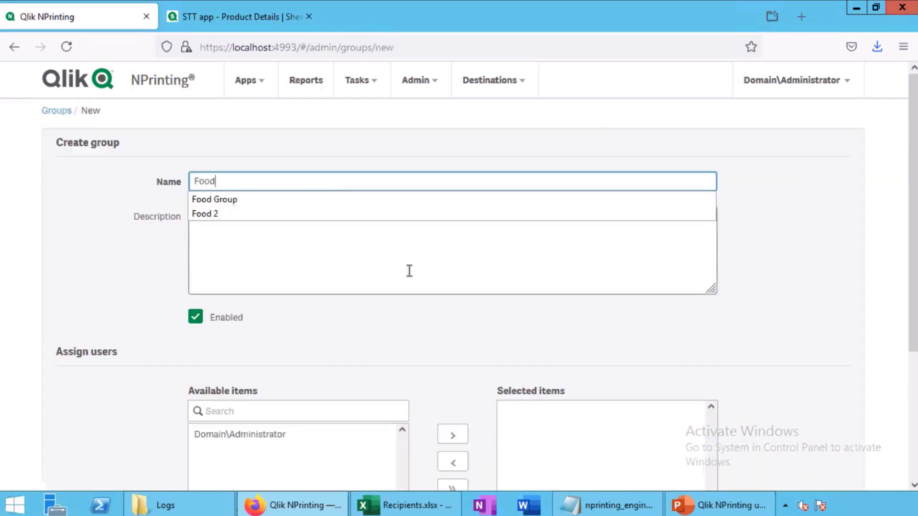
key("Tab")
scroll(622, 373, "down", 3)
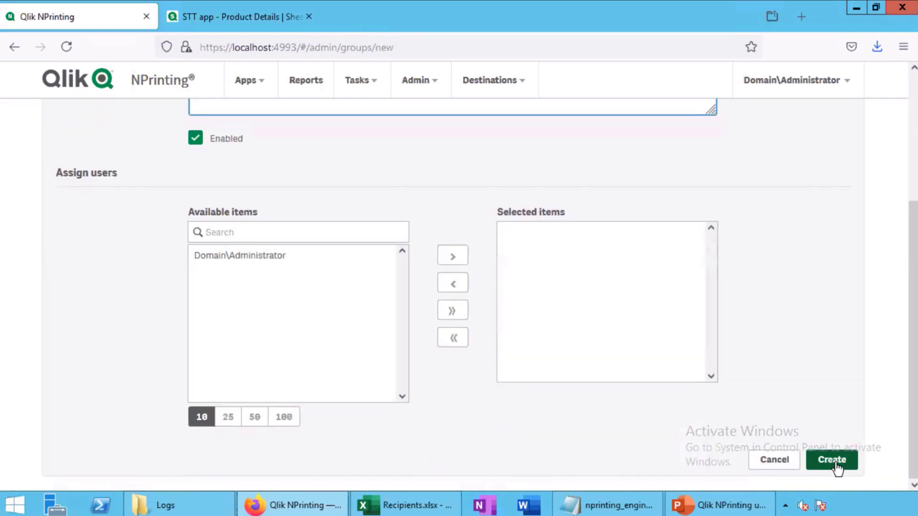
left_click(834, 461)
scroll(911, 244, "up", 3)
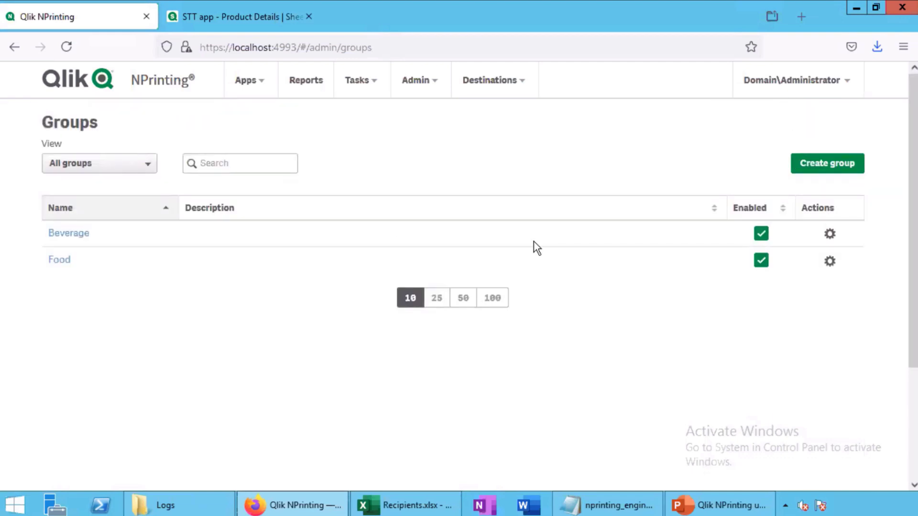
left_click(411, 94)
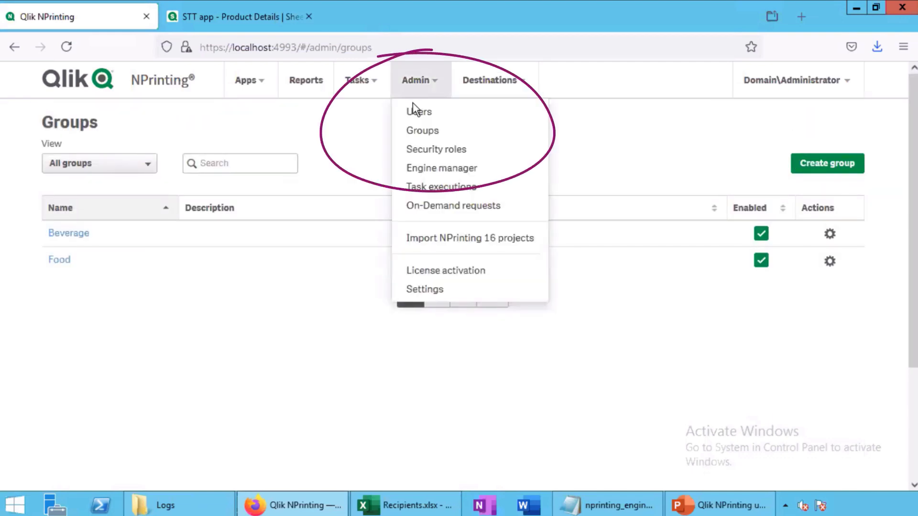
Start a new user and enter the user's e-mail, name and password twice
left_click(417, 114)
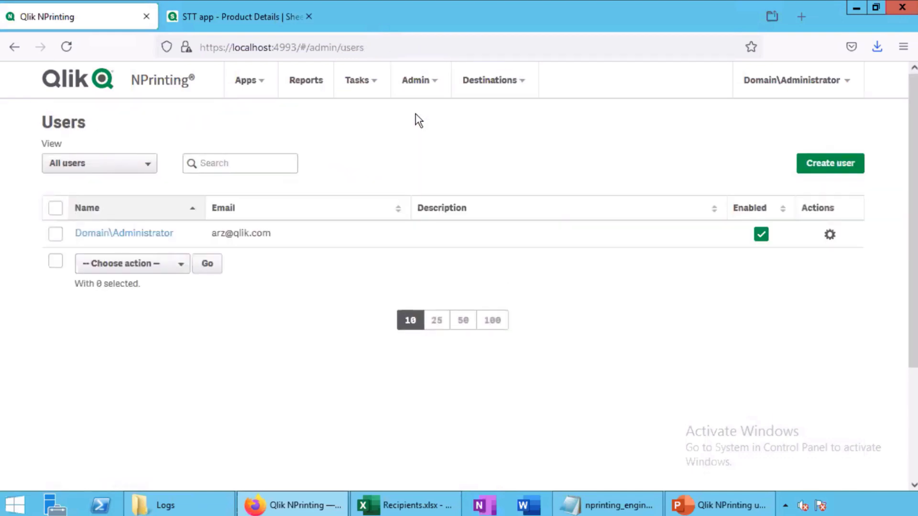
left_click(817, 167)
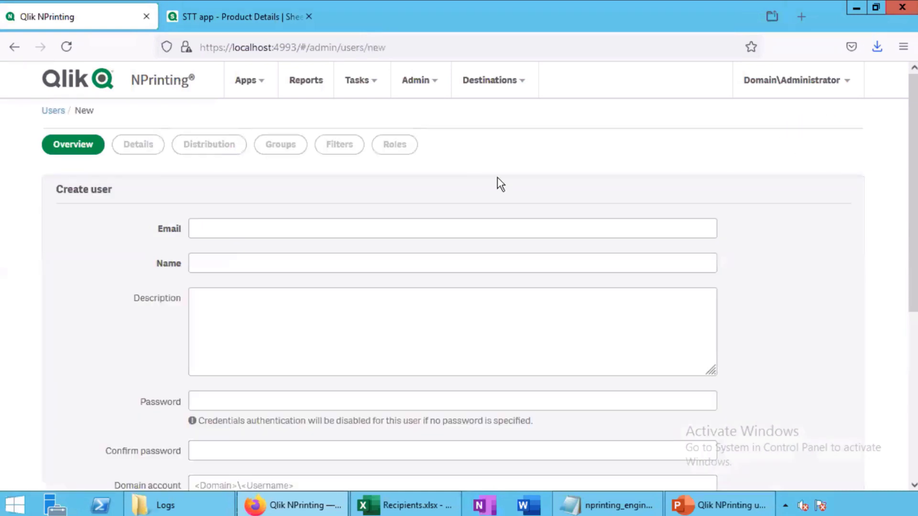
left_click(222, 220)
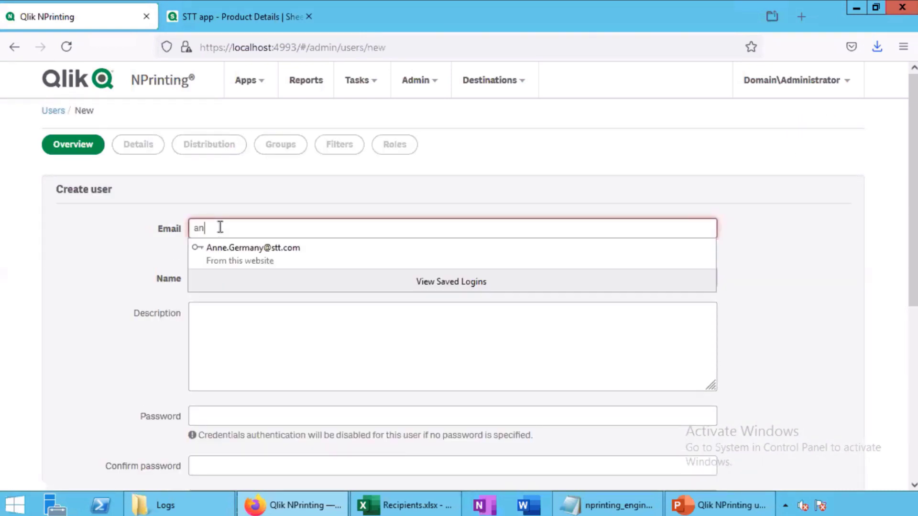
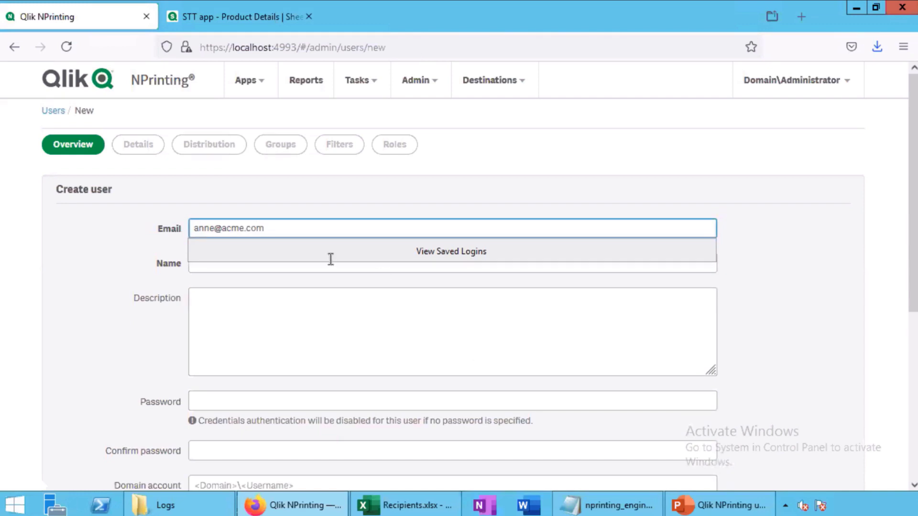
left_click(330, 261)
type("Anne")
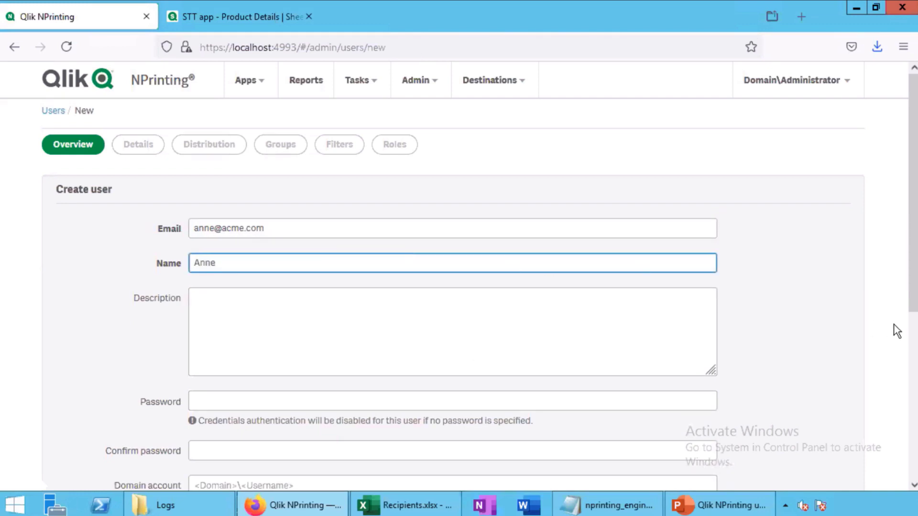
scroll(897, 331, "down", 3)
left_click(488, 273)
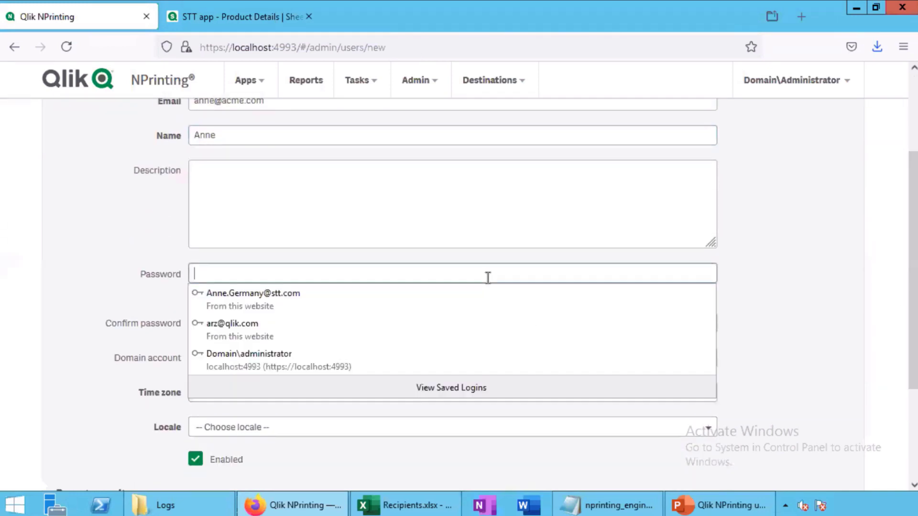
type("123")
key("Tab")
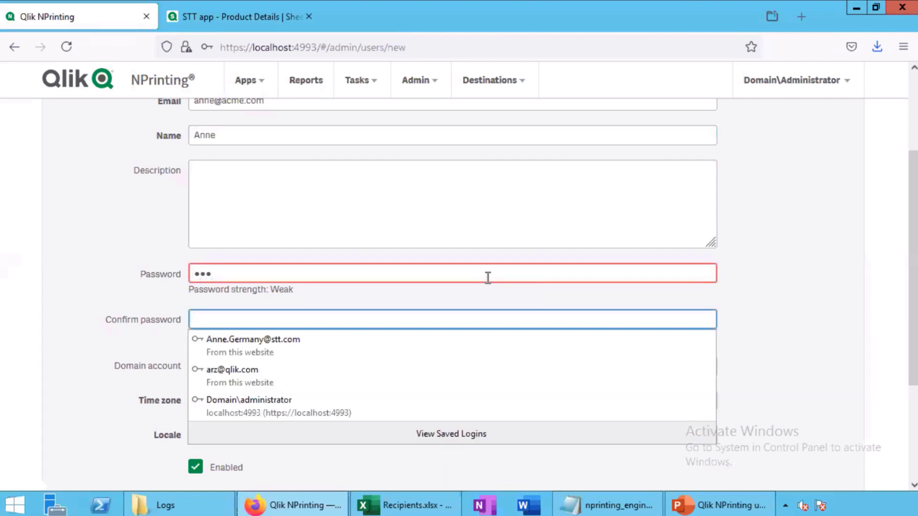
type("123")
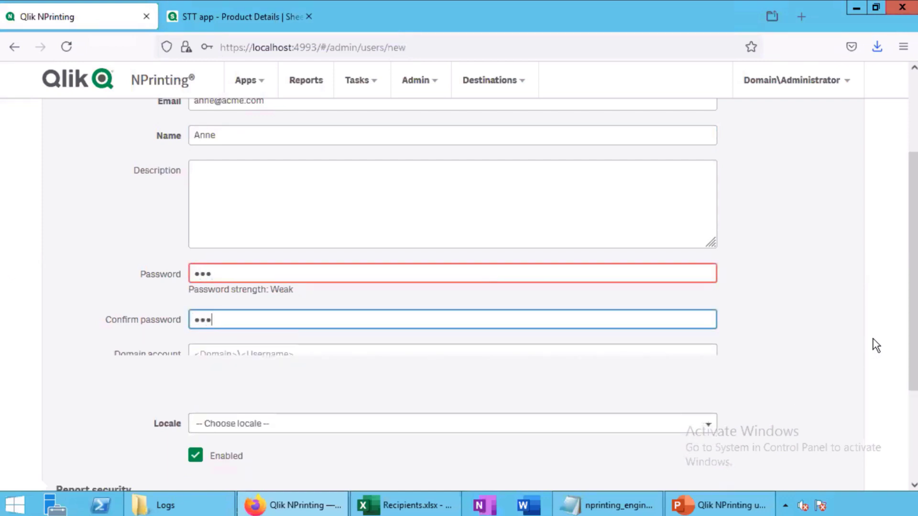
scroll(913, 329, "down", 2)
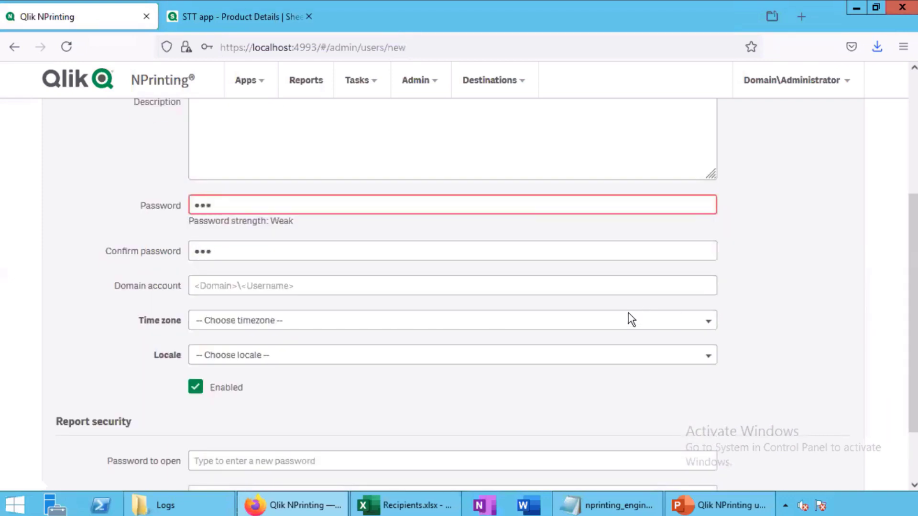
Set the user's time zone to CET and locale to Deutsch, then create the user
left_click(408, 320)
key("c")
key("Return")
left_click(264, 364)
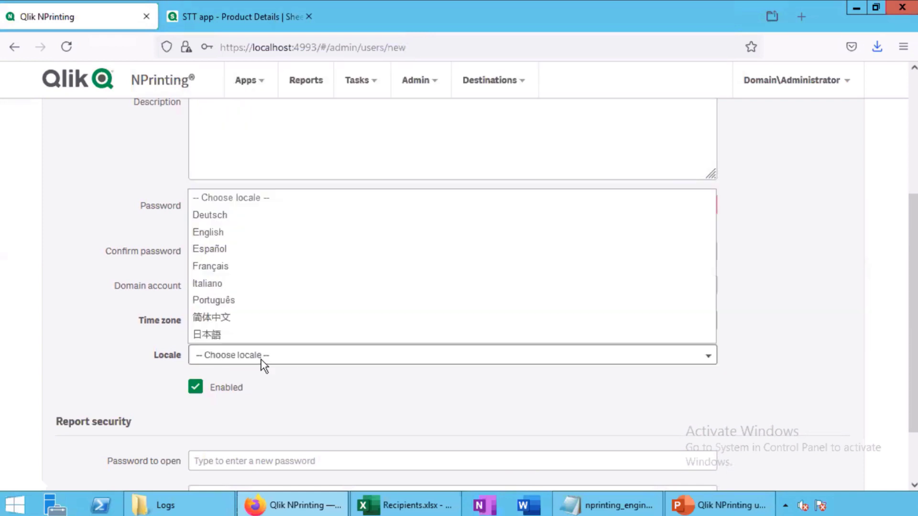
left_click(212, 222)
scroll(901, 354, "down", 2)
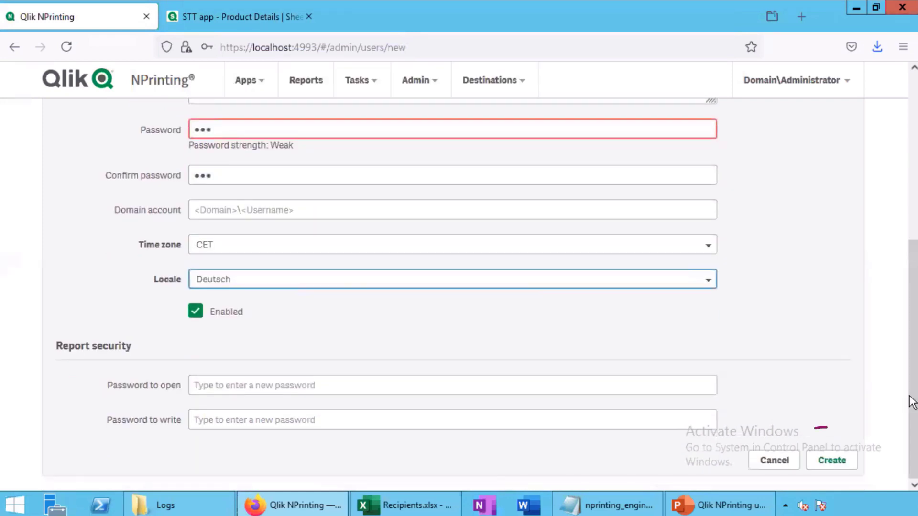
left_click(831, 461)
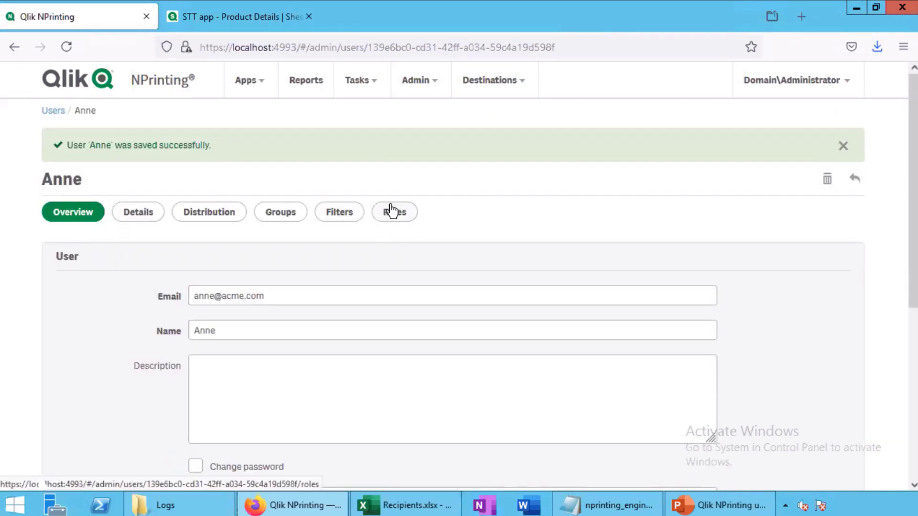
Assign the User role to the new user and update the roles
left_click(392, 211)
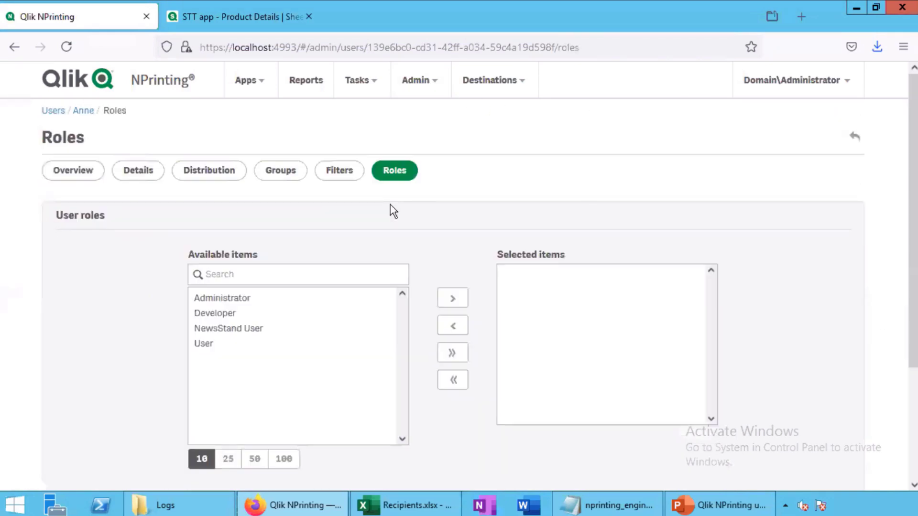
left_click(308, 344)
left_click(453, 298)
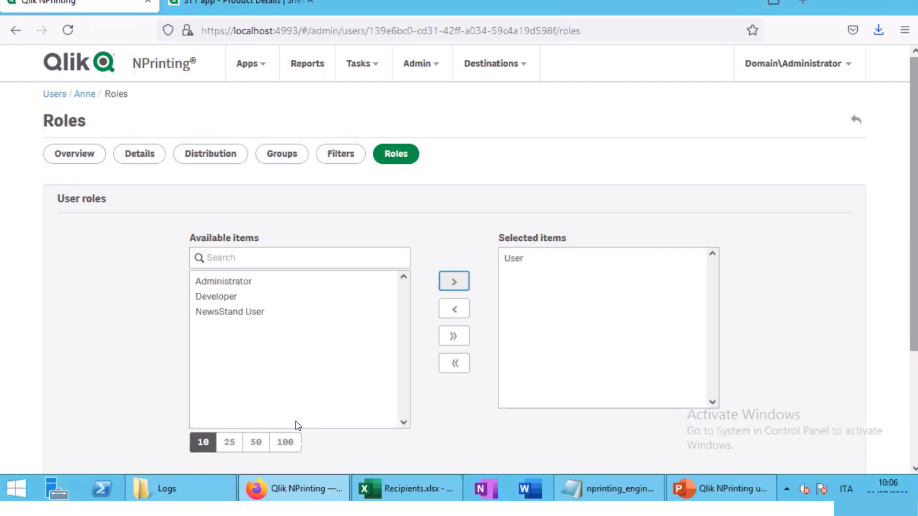
scroll(298, 426, "down", 3)
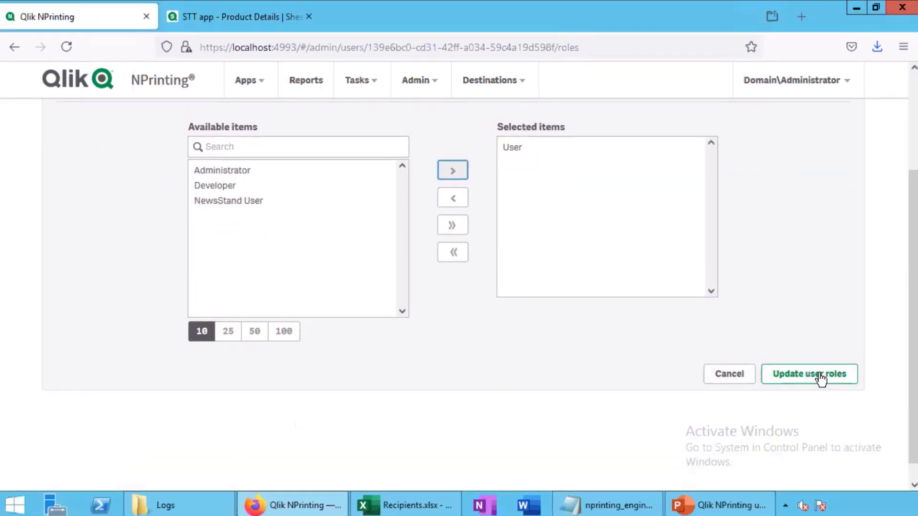
left_click(820, 375)
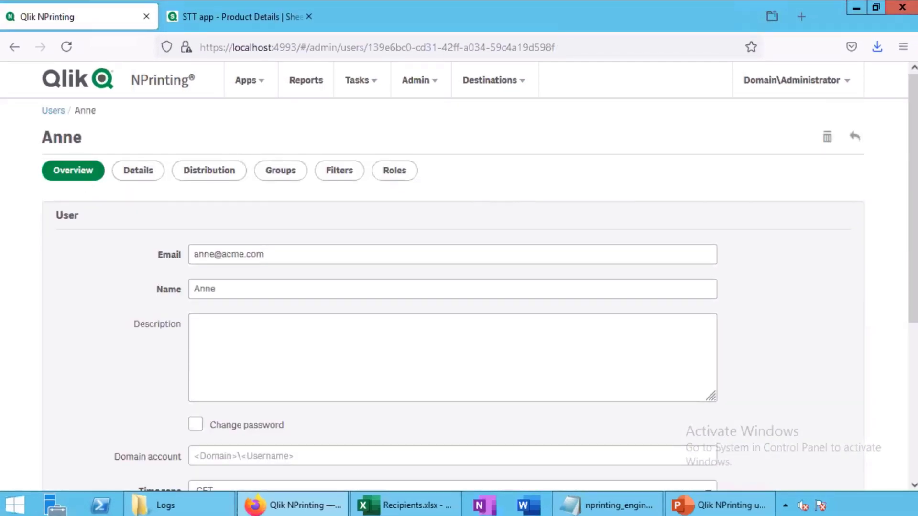
Add the new user to the Beverage group and save the membership
left_click(285, 180)
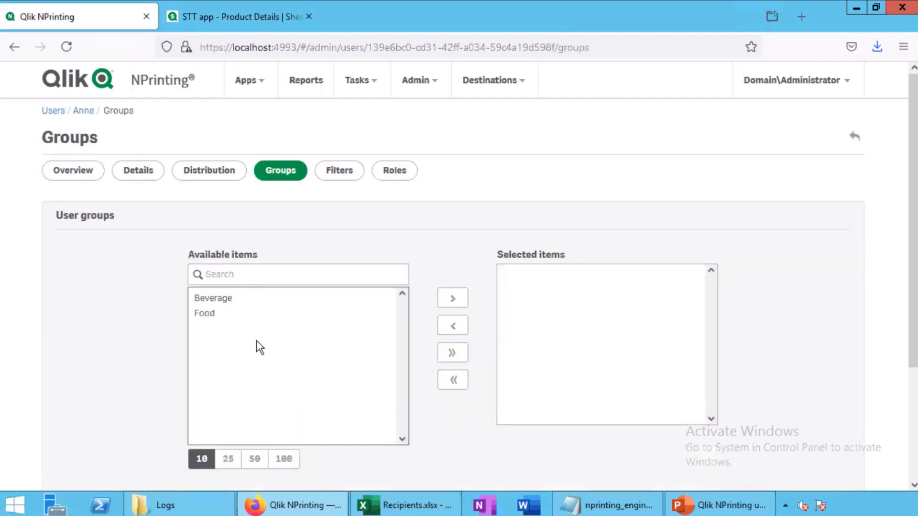
left_click(226, 297)
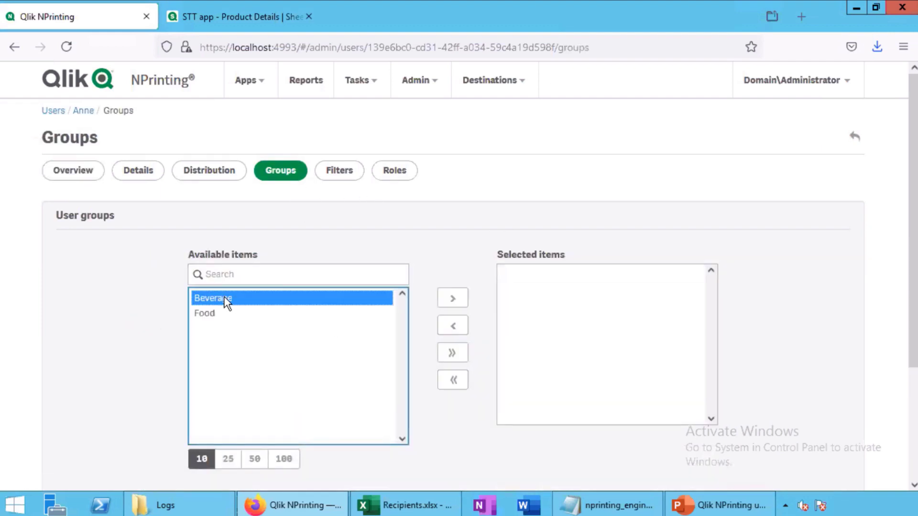
left_click(451, 300)
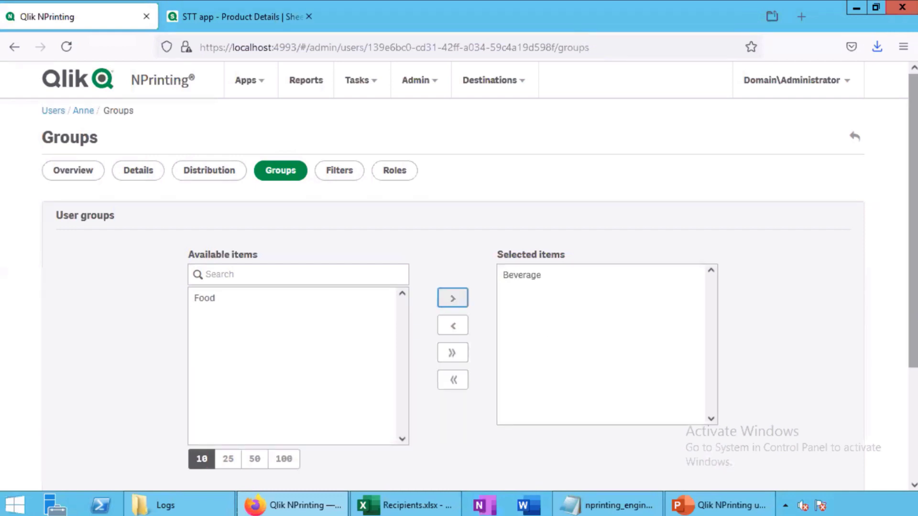
scroll(834, 349, "down", 3)
left_click(833, 349)
Create the filter 'Beverage Germany' assigned to ACME app
left_click(257, 95)
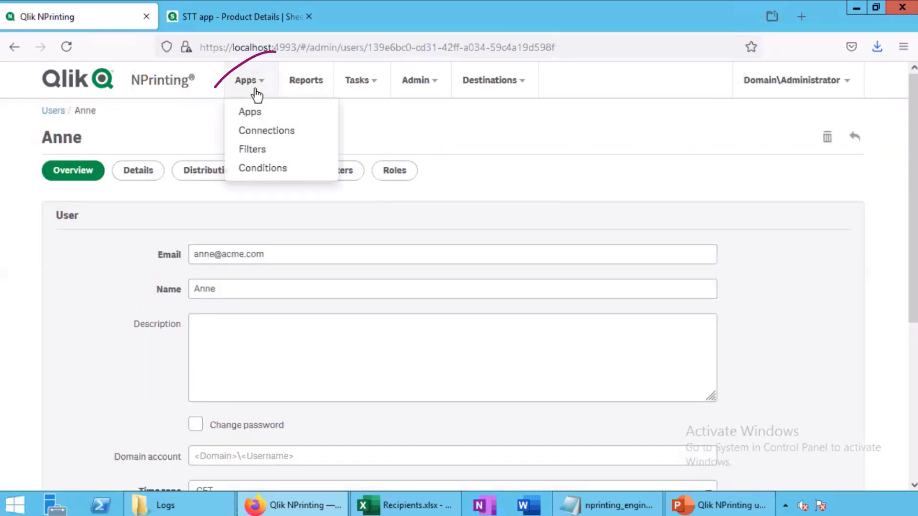
left_click(252, 149)
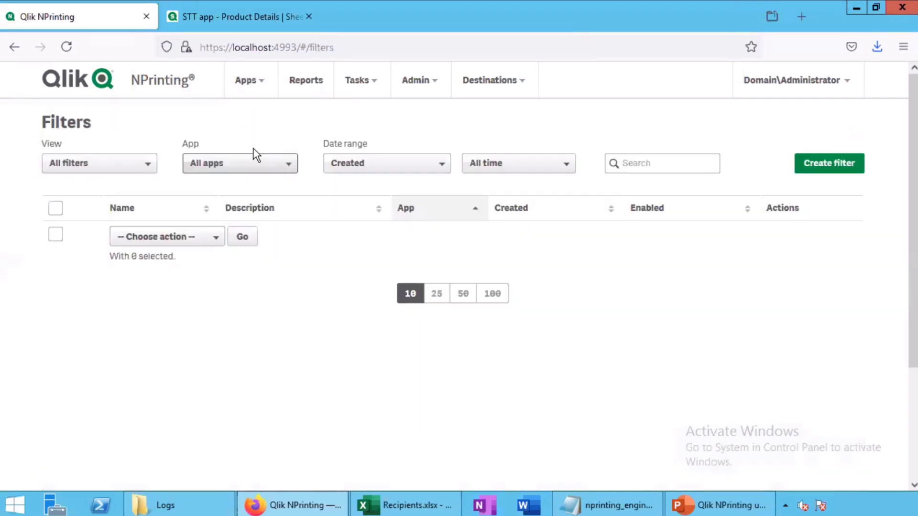
left_click(842, 164)
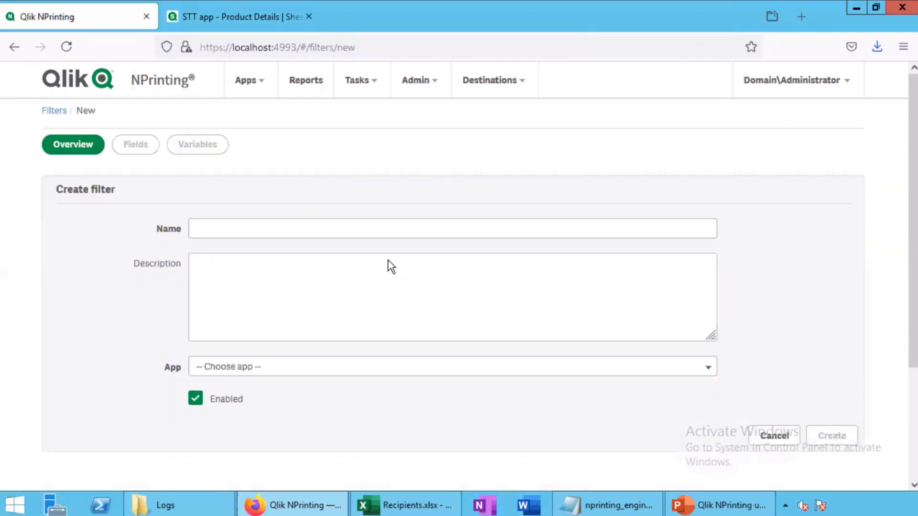
left_click(306, 229)
type("Beverag")
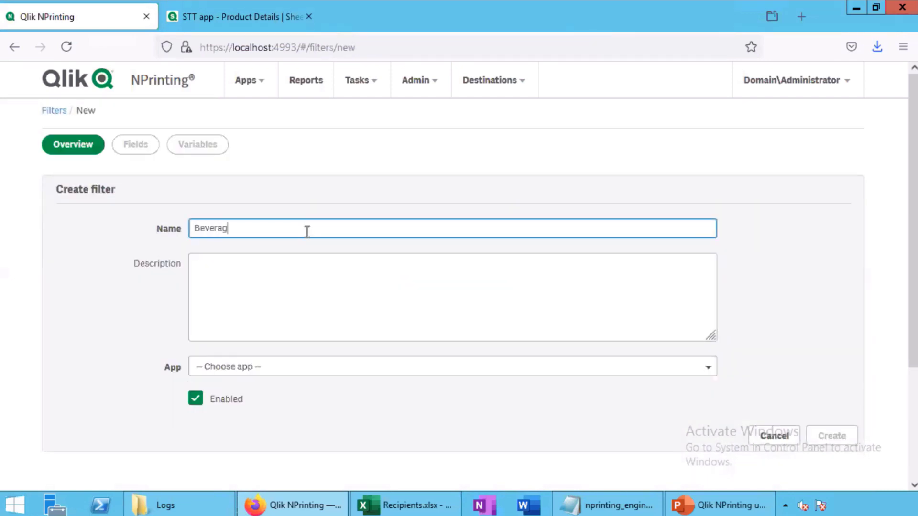
type("e Germany")
left_click(310, 366)
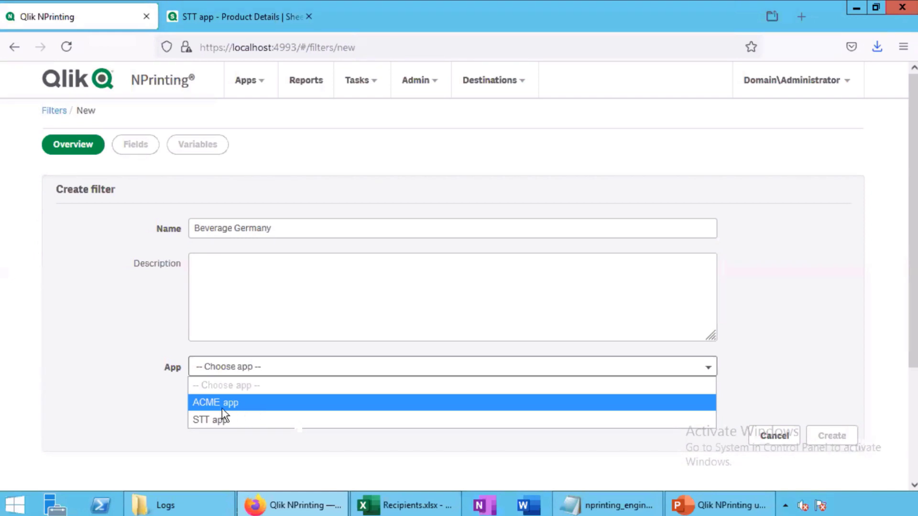
left_click(234, 406)
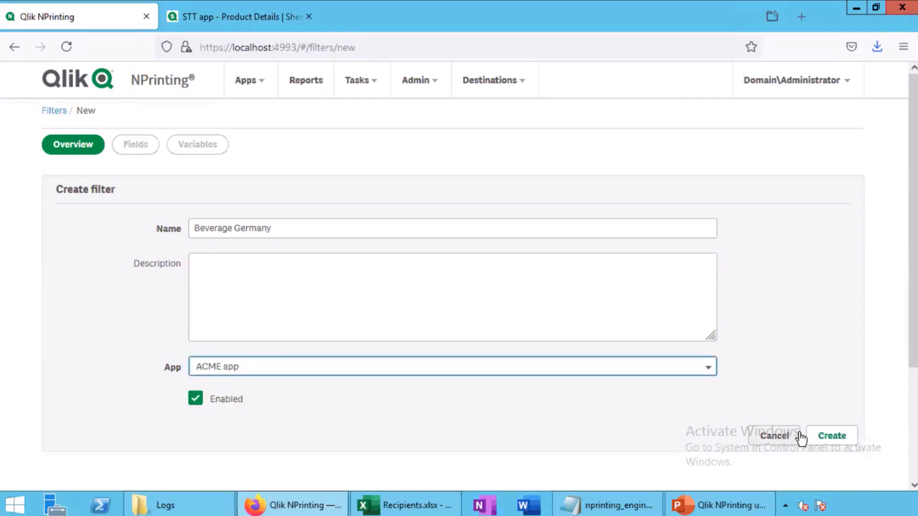
left_click(829, 435)
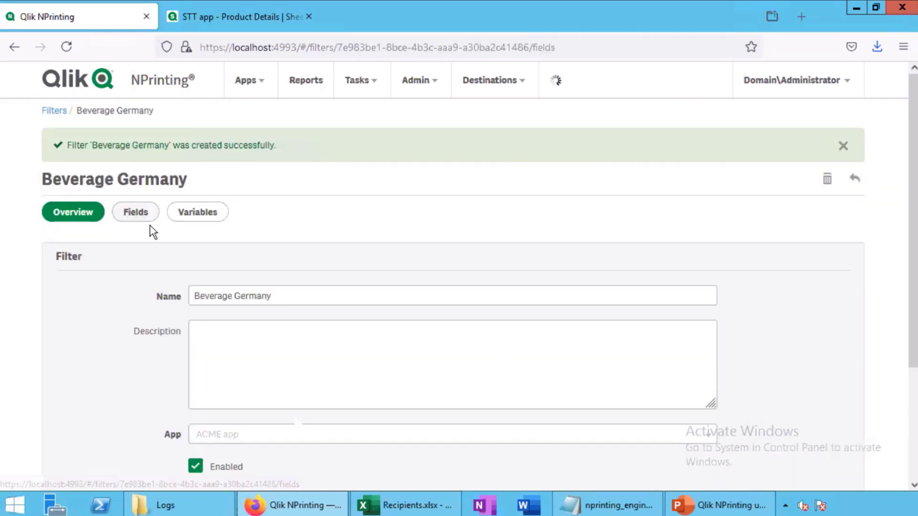
Add a Region field from ACME connection with the value Germany to the filter
left_click(139, 215)
left_click(834, 196)
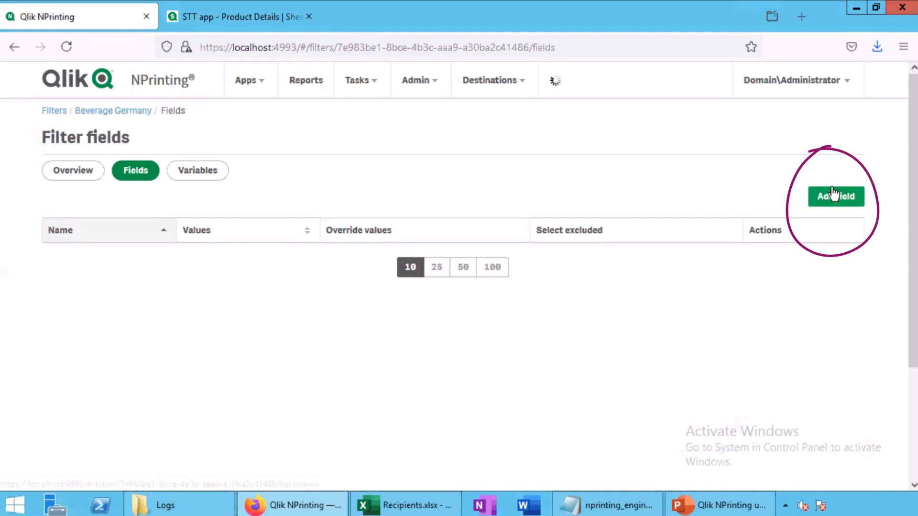
left_click(576, 226)
left_click(320, 264)
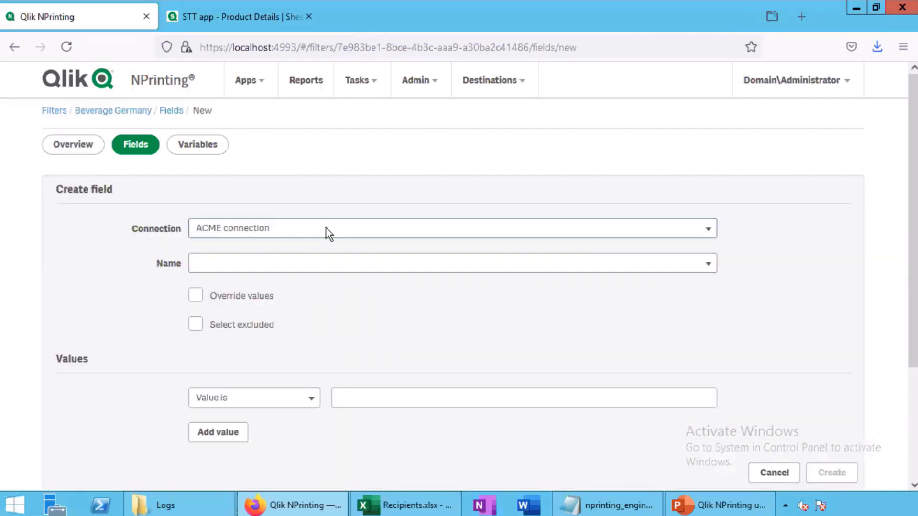
left_click(325, 270)
scroll(321, 302, "down", 1)
scroll(321, 313, "down", 2)
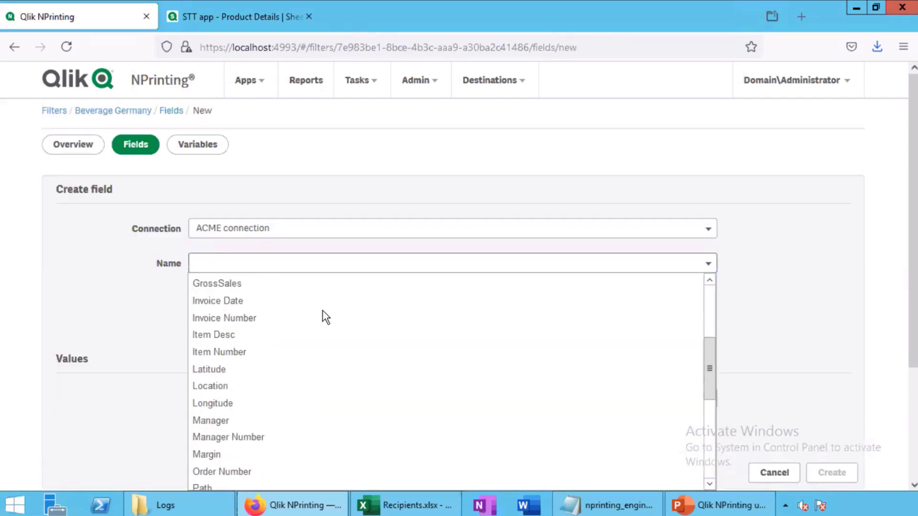
left_click_drag(708, 364, 706, 419)
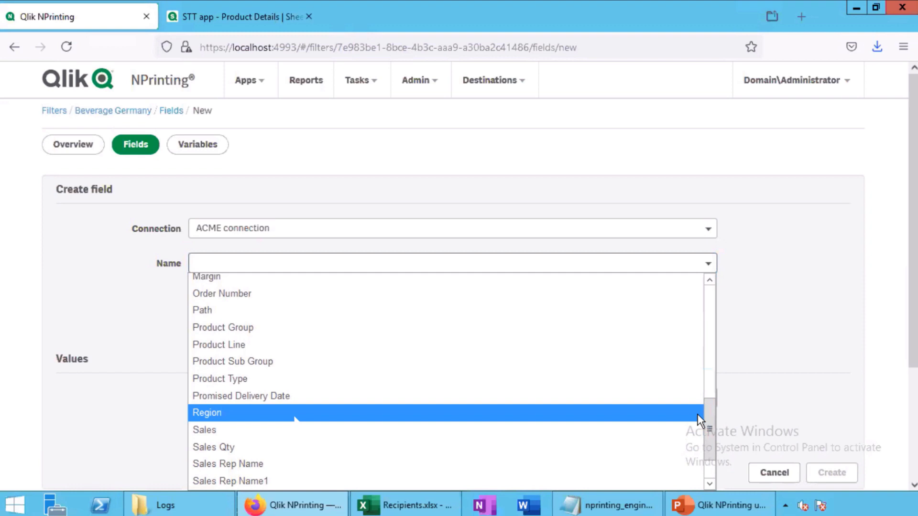
left_click(297, 414)
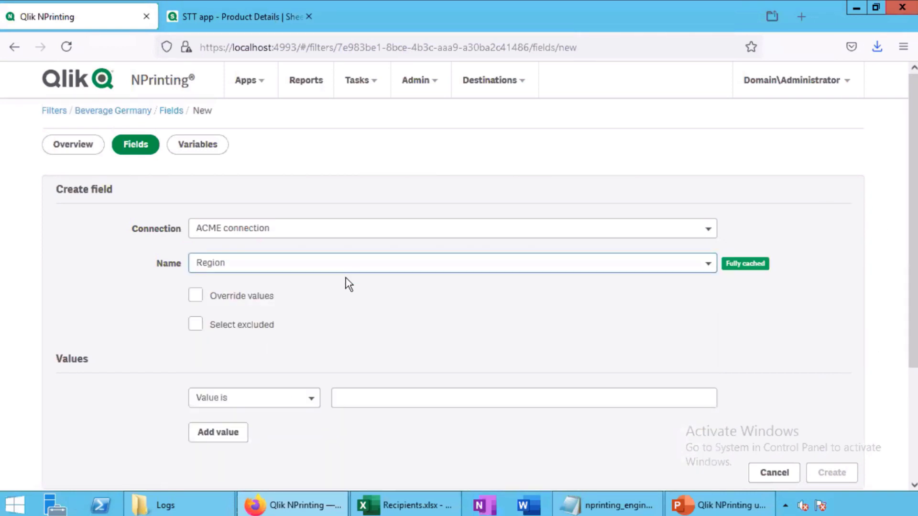
left_click(354, 398)
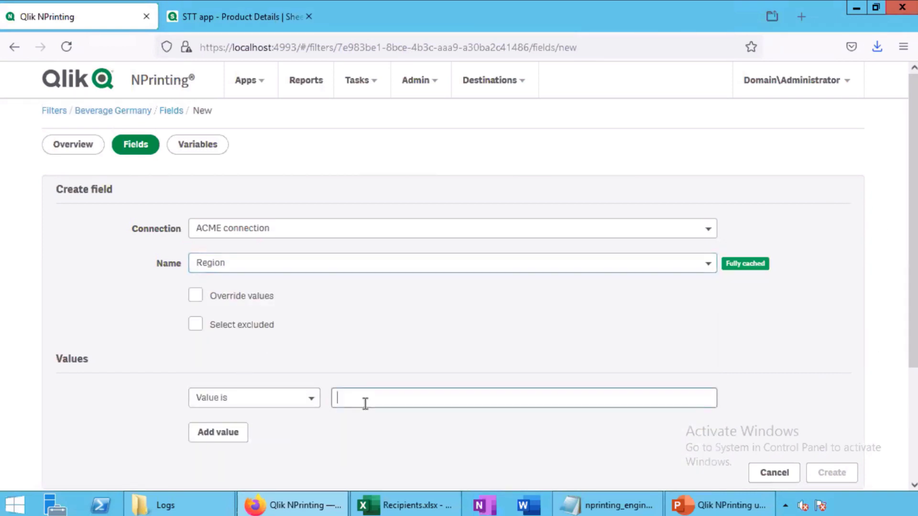
type("ger")
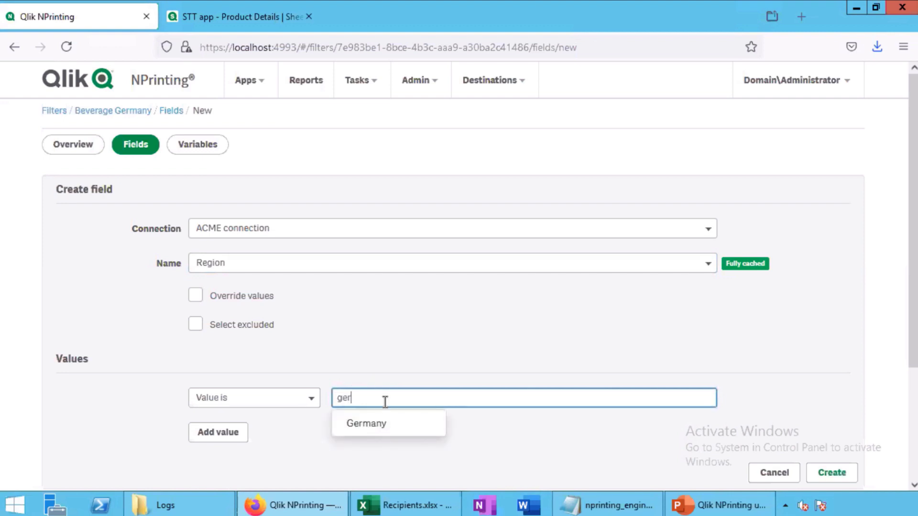
left_click(381, 424)
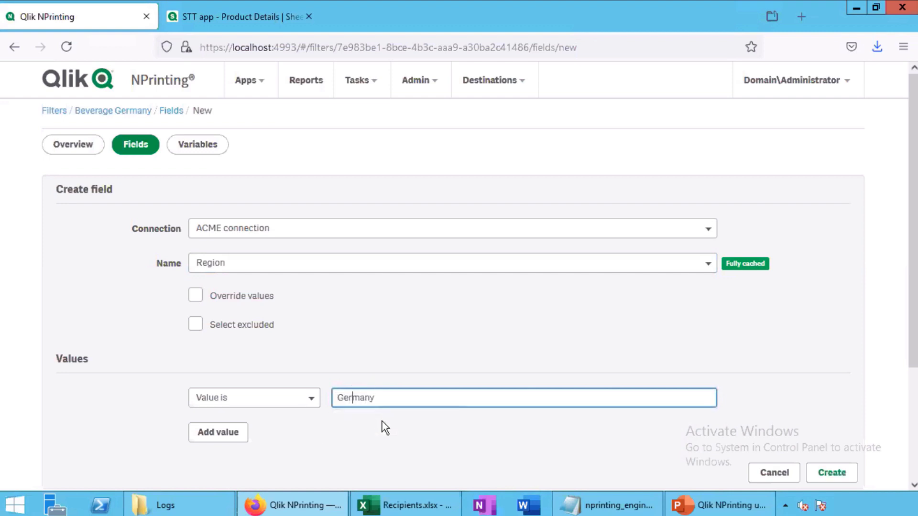
left_click(833, 473)
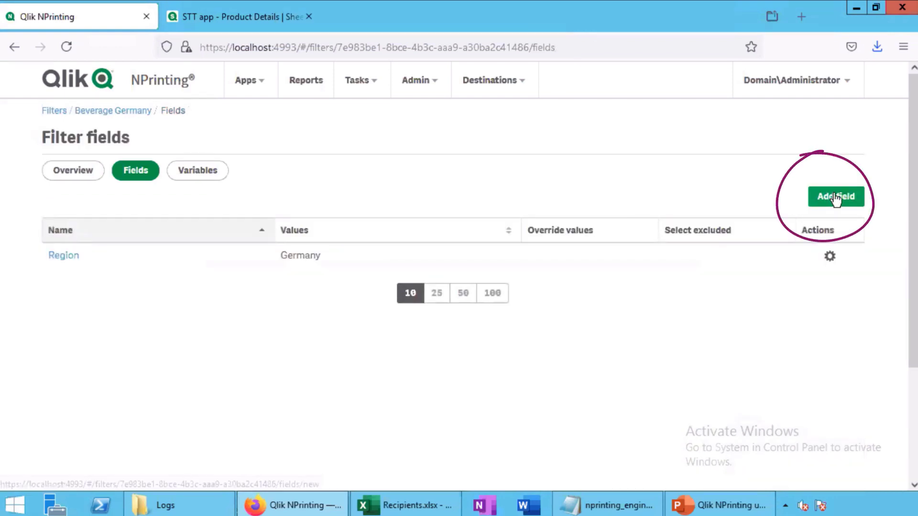
Add a Product Group field from ACME connection with Advanced search value *beverage*
left_click(832, 195)
left_click(274, 228)
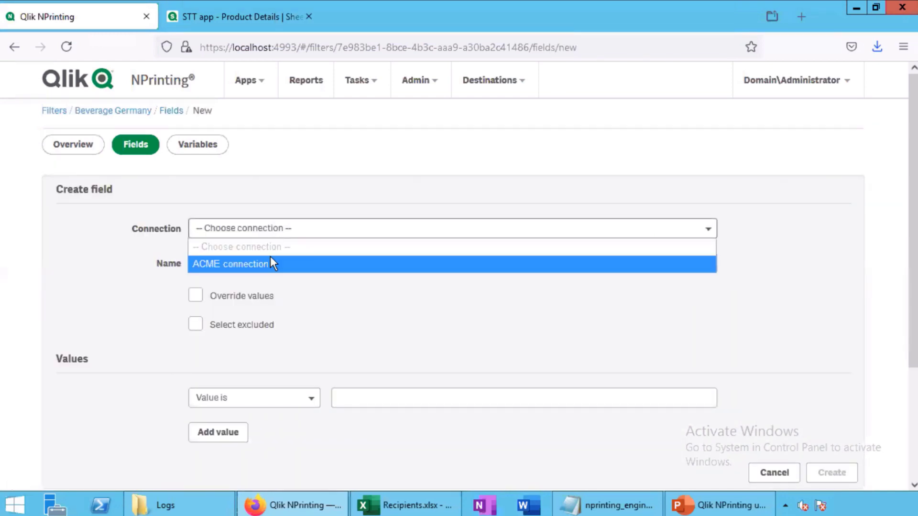
left_click(270, 258)
left_click(233, 263)
scroll(303, 469, "down", 5)
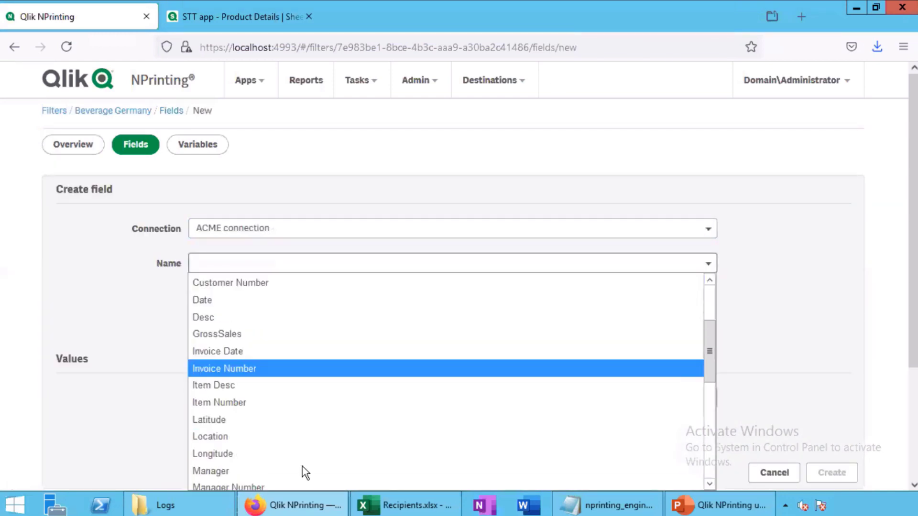
left_click(245, 404)
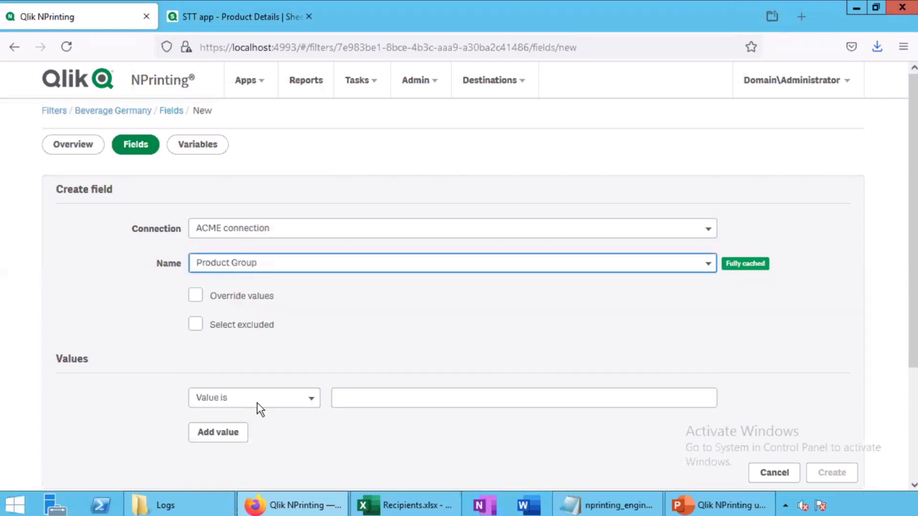
left_click(348, 398)
type("be")
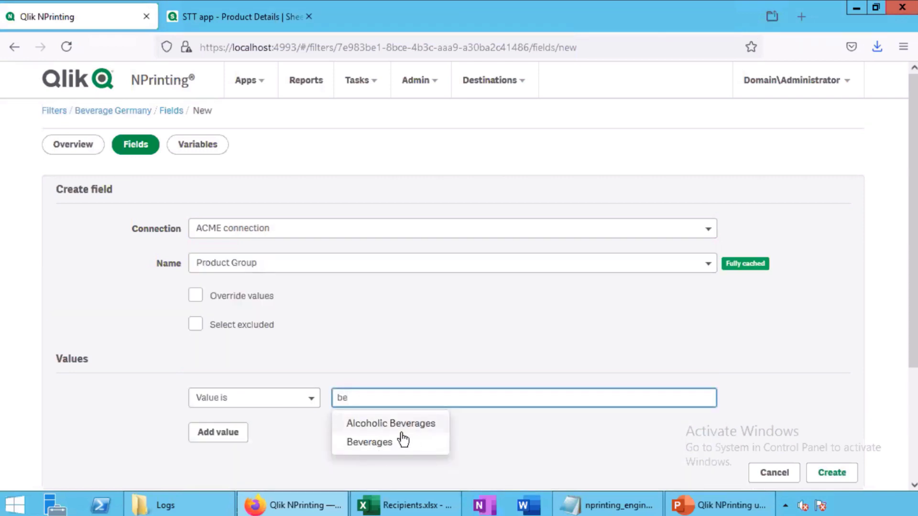
left_click(276, 400)
left_click(260, 377)
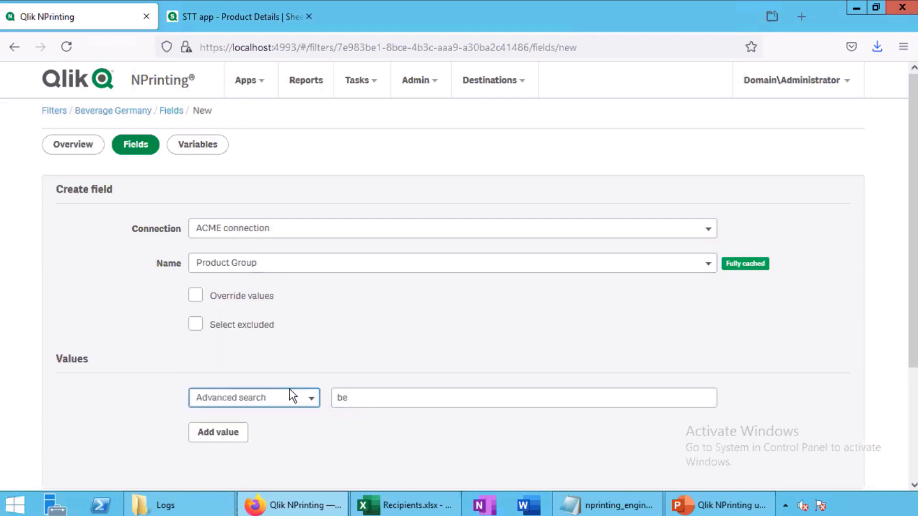
left_click(338, 398)
type("*beverage")
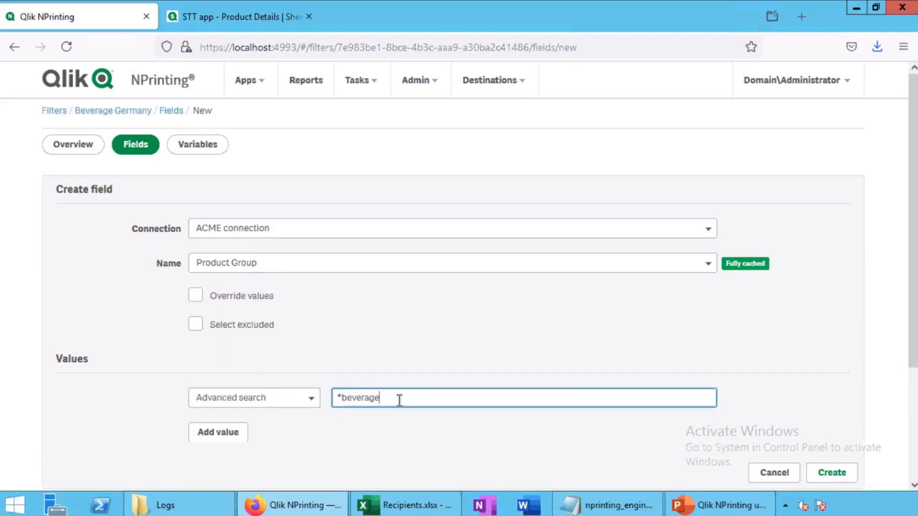
type("*")
left_click(831, 472)
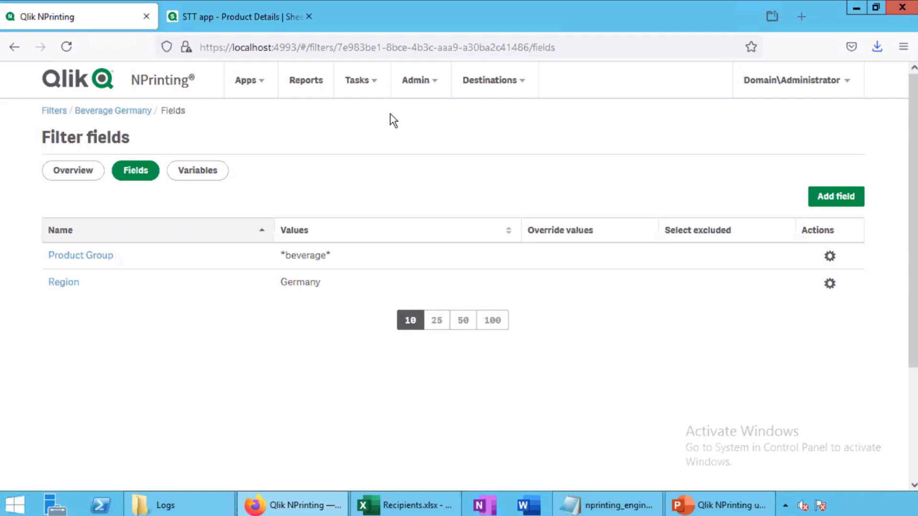
Show the Filters, Groups and Roles columns (U–X) of the Recipients.xlsx Users sheet
left_click(404, 506)
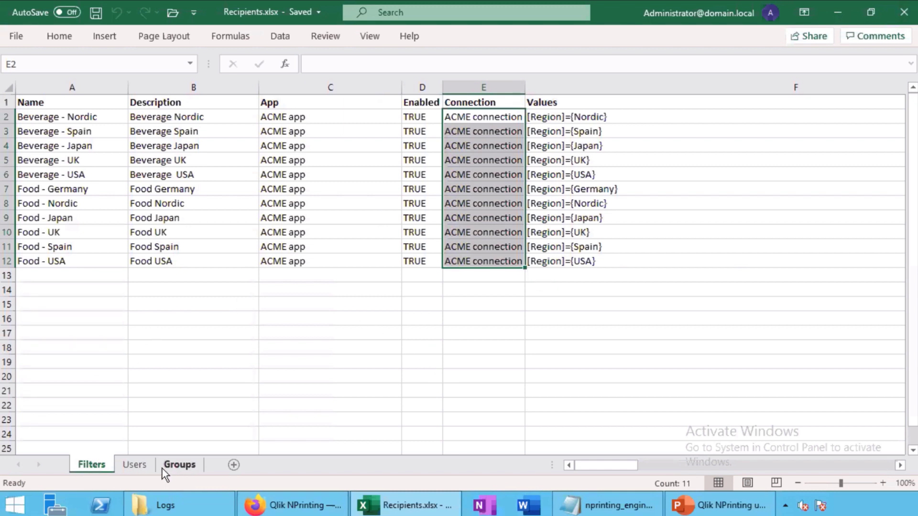
left_click(146, 473)
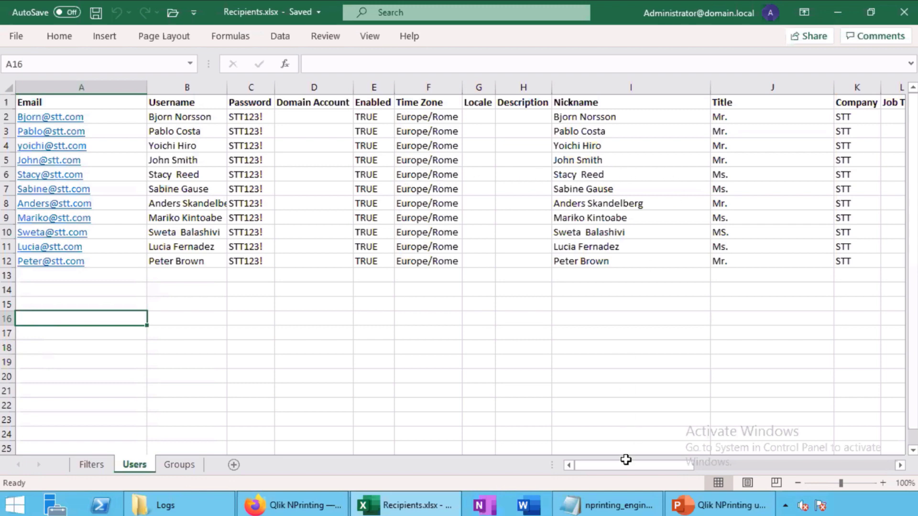
left_click_drag(626, 467, 727, 454)
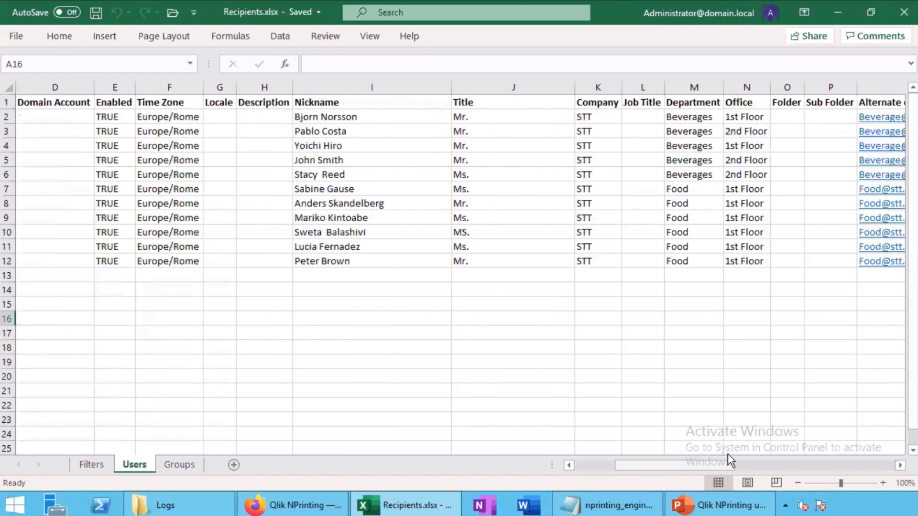
left_click(902, 470)
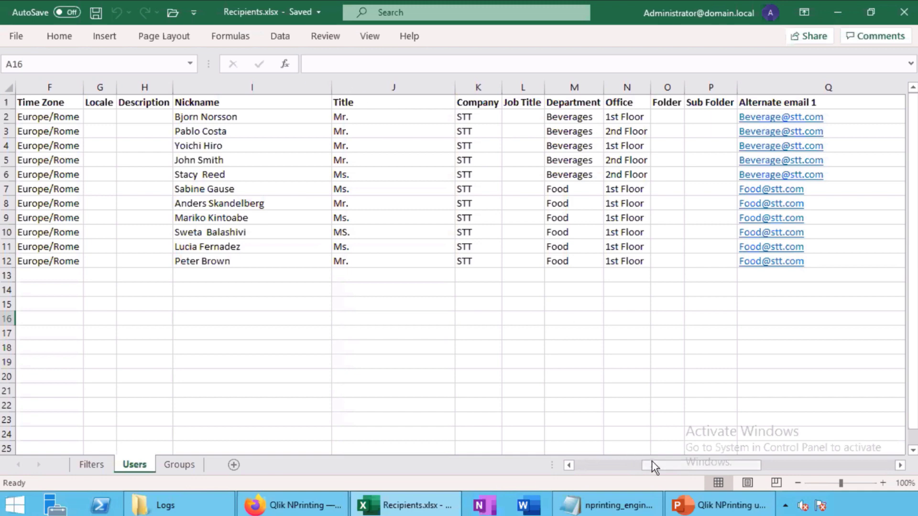
left_click_drag(698, 465, 893, 467)
left_click(569, 466)
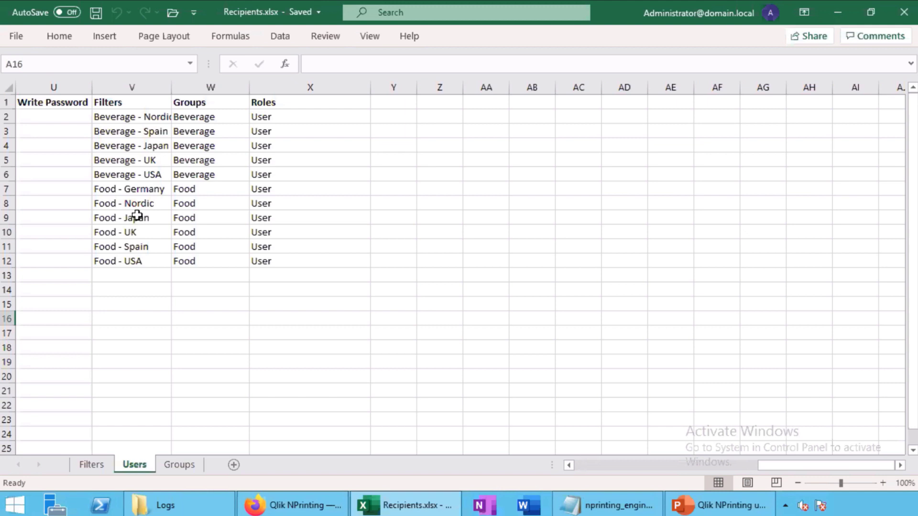
Switch Recipients.xlsx to the Filters sheet and scroll across its name, connection and region columns
left_click(91, 463)
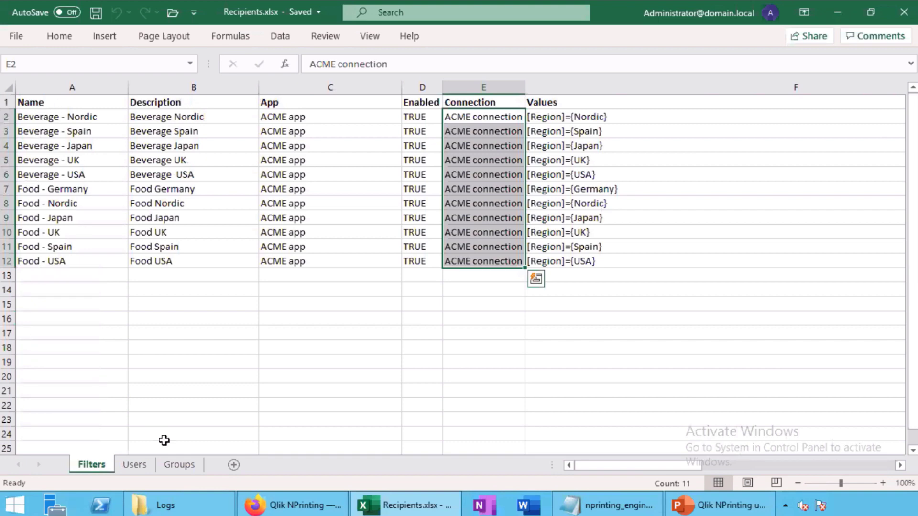
left_click(141, 467)
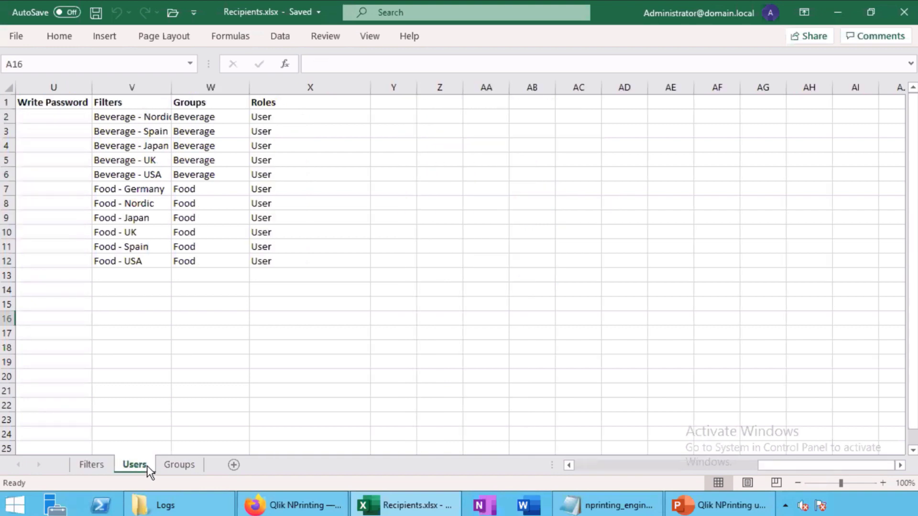
left_click(81, 463)
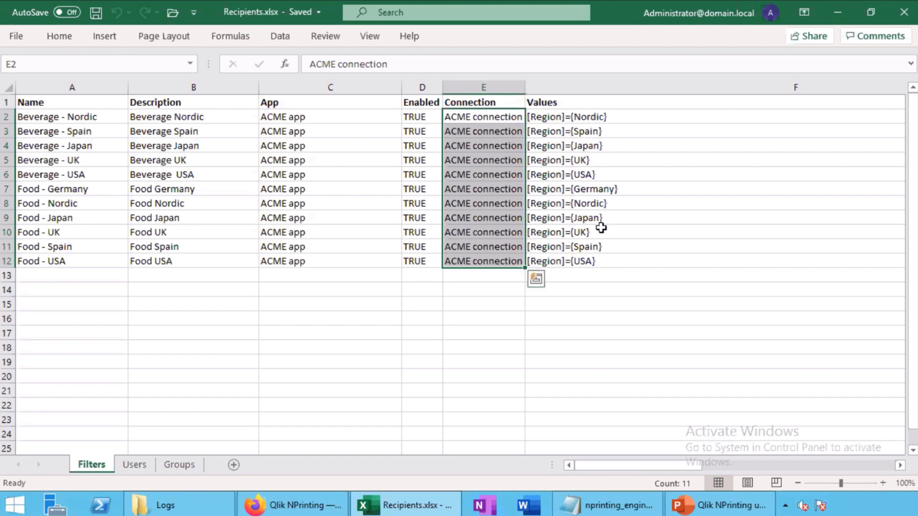
left_click_drag(615, 465, 895, 466)
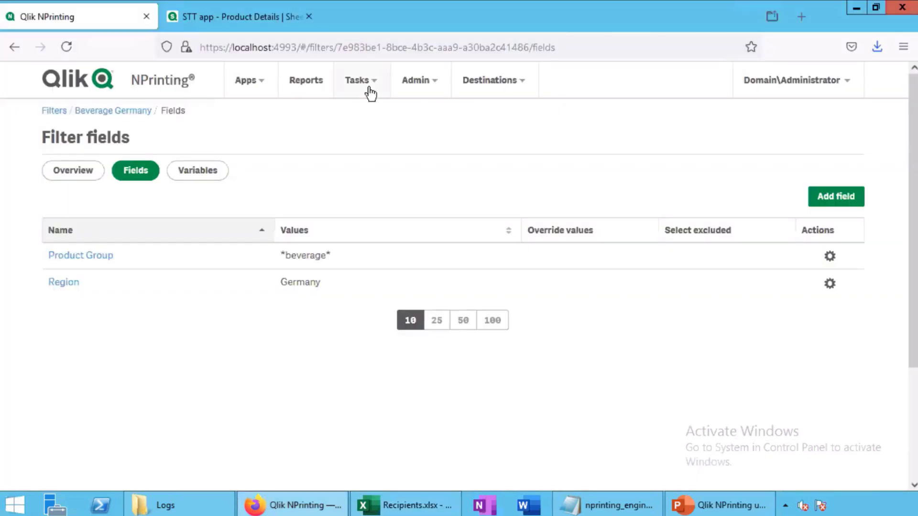
Start a new import task named 'import Acme users'
left_click(368, 92)
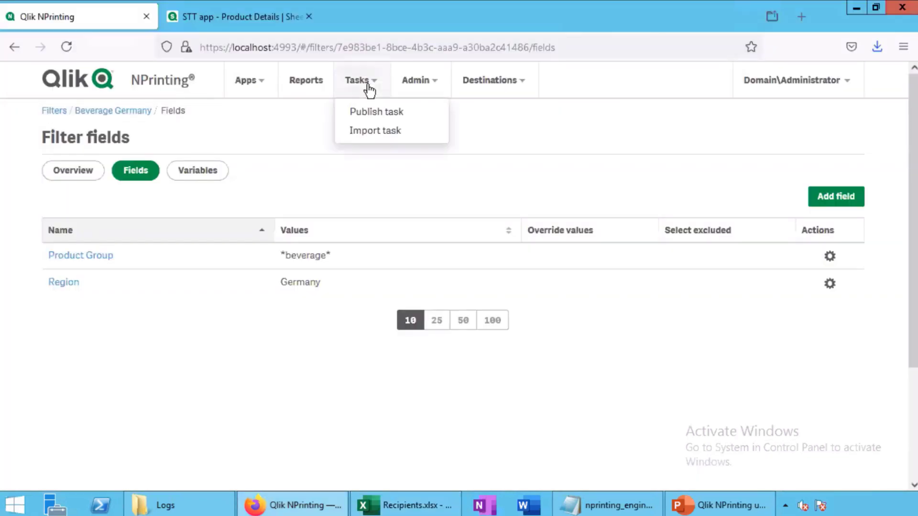
left_click(375, 132)
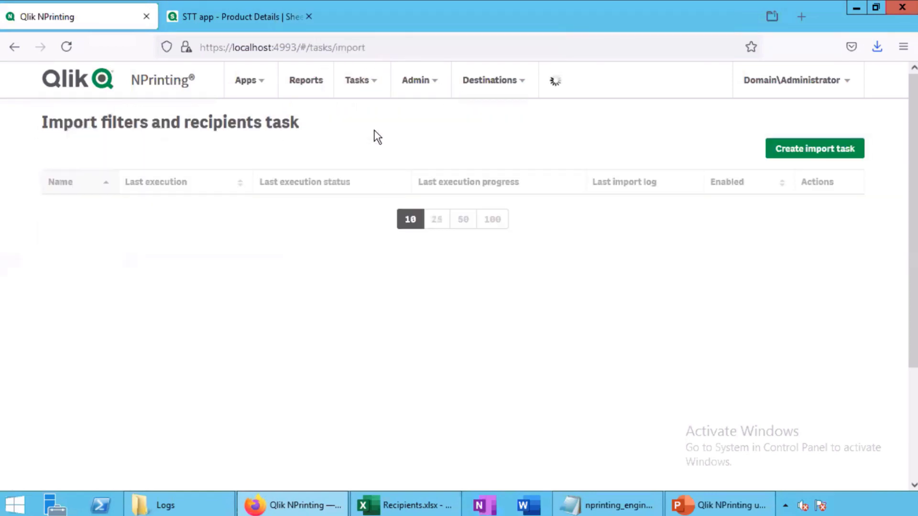
left_click(795, 149)
left_click(352, 228)
type("acme")
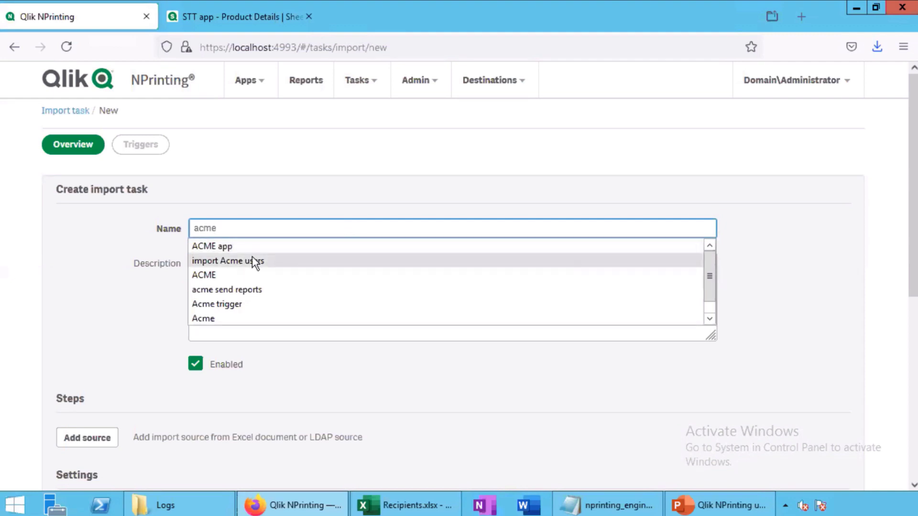
left_click(251, 259)
Add an Excel import source with the path C:\test\STT\Recipients.xlsx
scroll(76, 303, "down", 3)
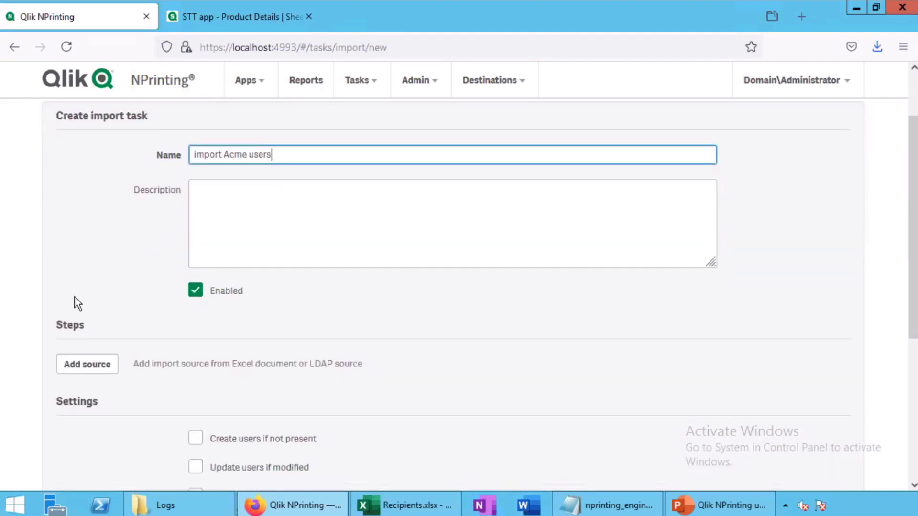
left_click(84, 290)
left_click(115, 319)
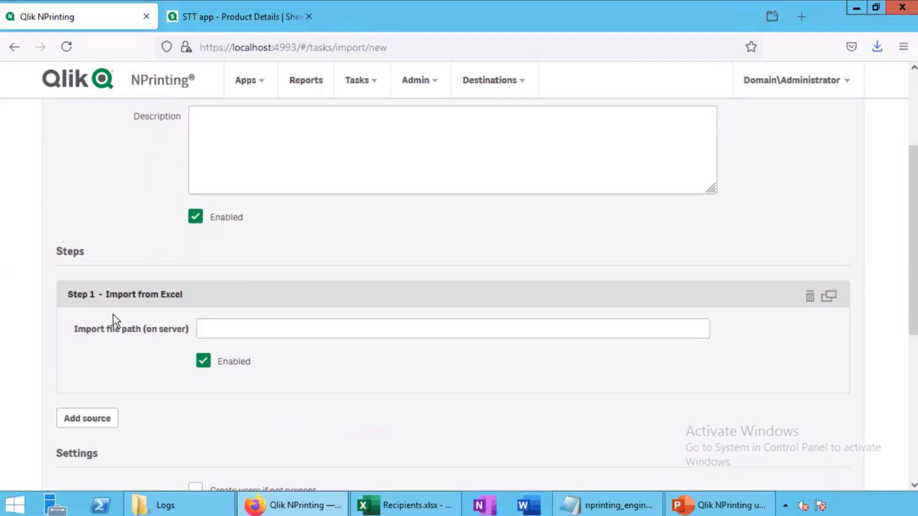
left_click(225, 328)
right_click(252, 331)
left_click(311, 408)
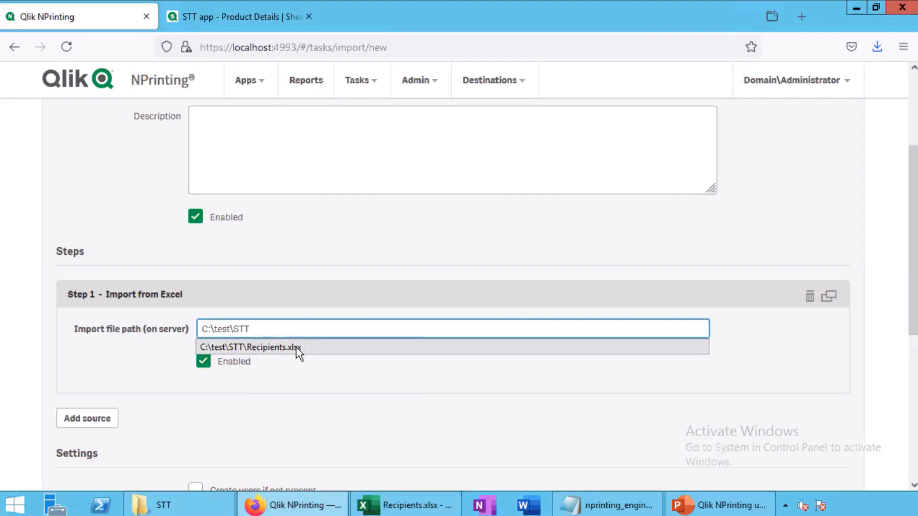
left_click(302, 348)
Enable creating and updating users, groups and filters, then create the task
scroll(61, 319, "down", 6)
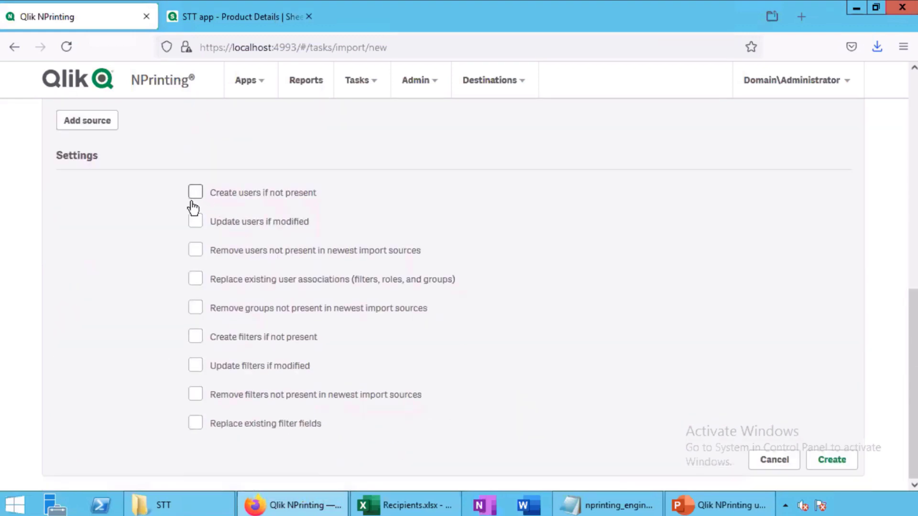
left_click(195, 192)
left_click(195, 221)
left_click(196, 337)
left_click(196, 366)
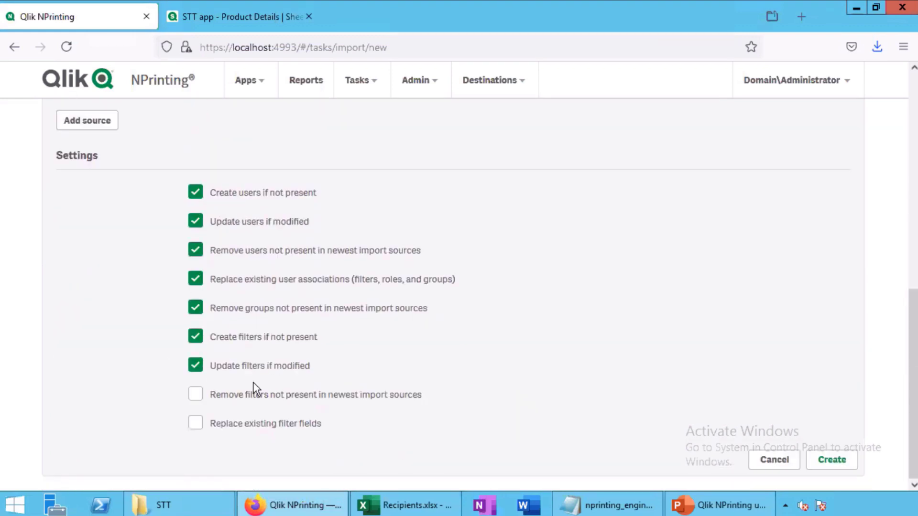
left_click(196, 394)
left_click(196, 423)
left_click(822, 456)
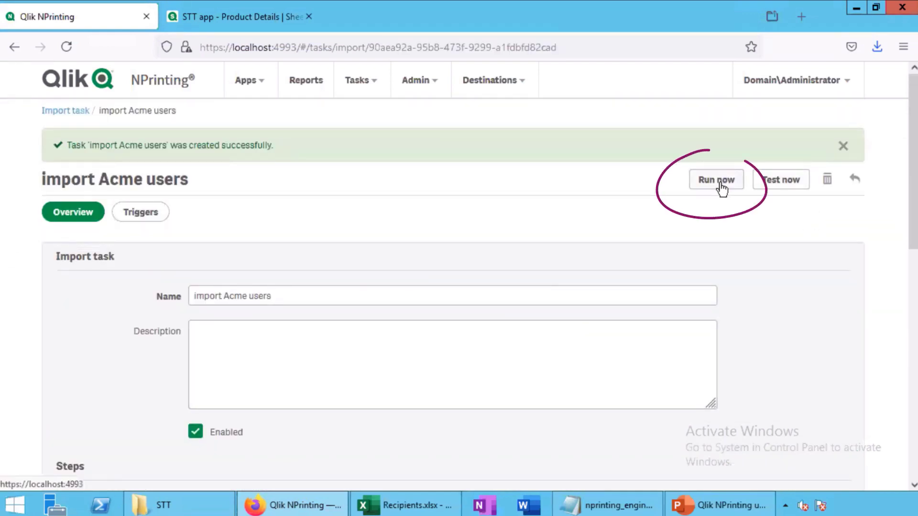
Run 'import Acme users', review the imported users list, then go to the Filters list
left_click(720, 184)
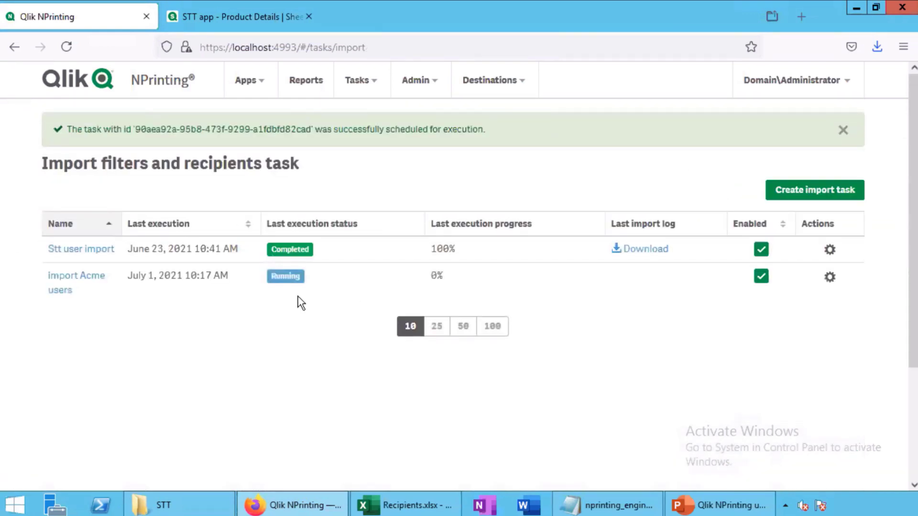
left_click(416, 82)
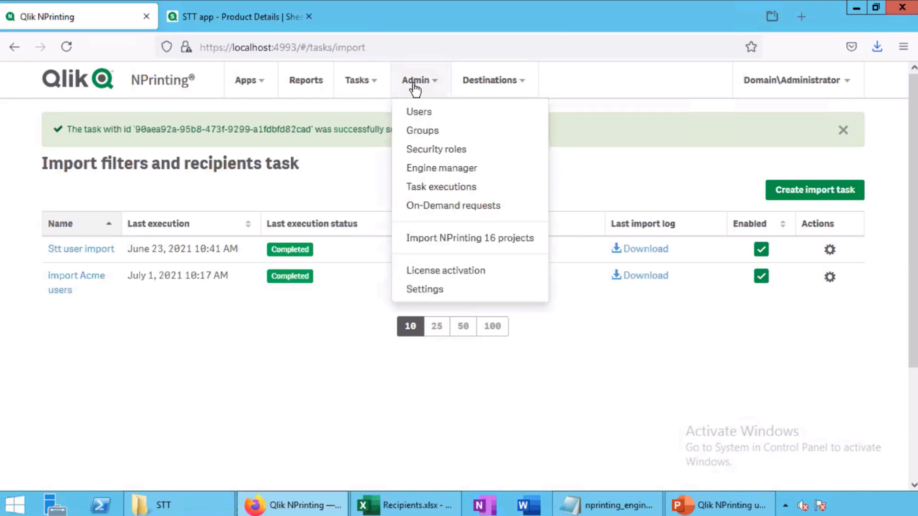
left_click(421, 114)
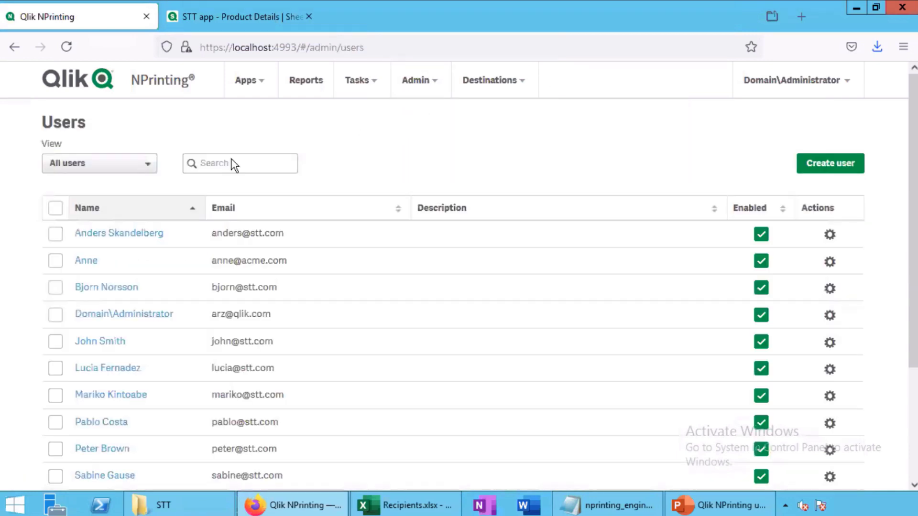
scroll(172, 291, "down", 5)
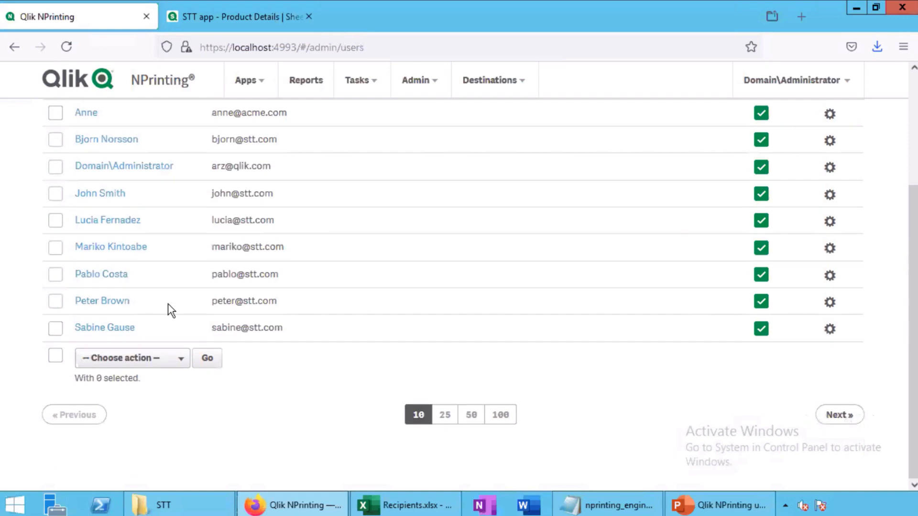
scroll(170, 307, "up", 5)
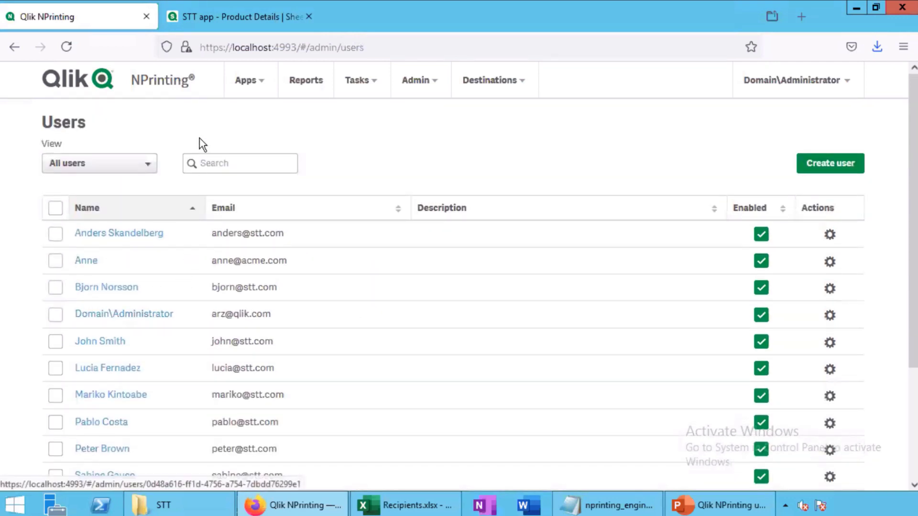
left_click(257, 84)
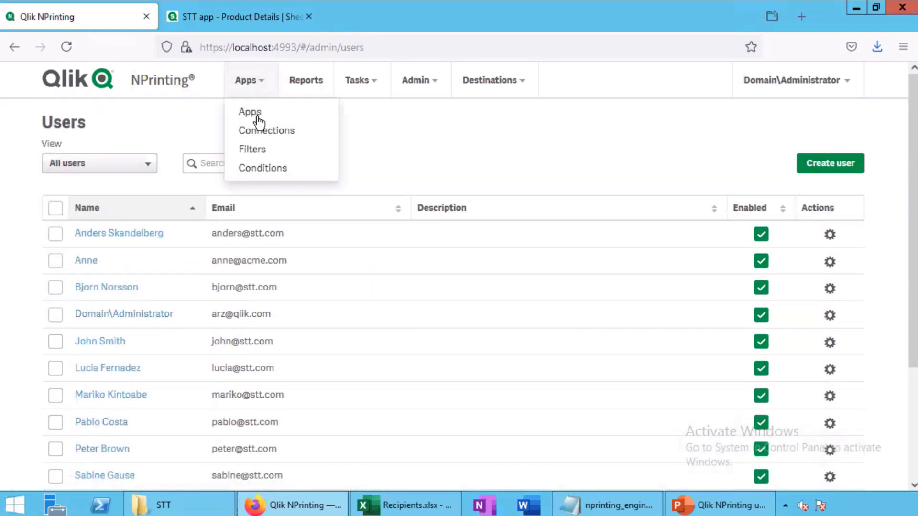
left_click(256, 148)
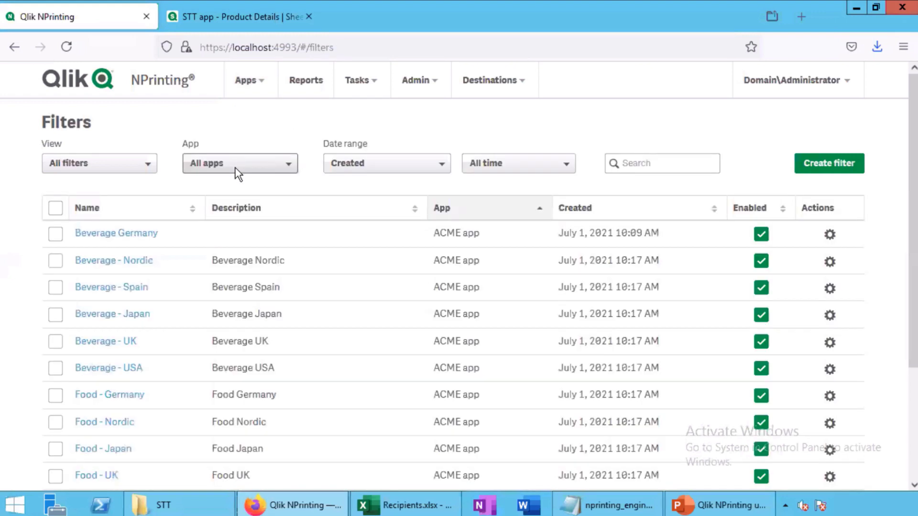
Check the Food - Japan filter's Product Group field, then return to the import tasks list
scroll(194, 343, "down", 3)
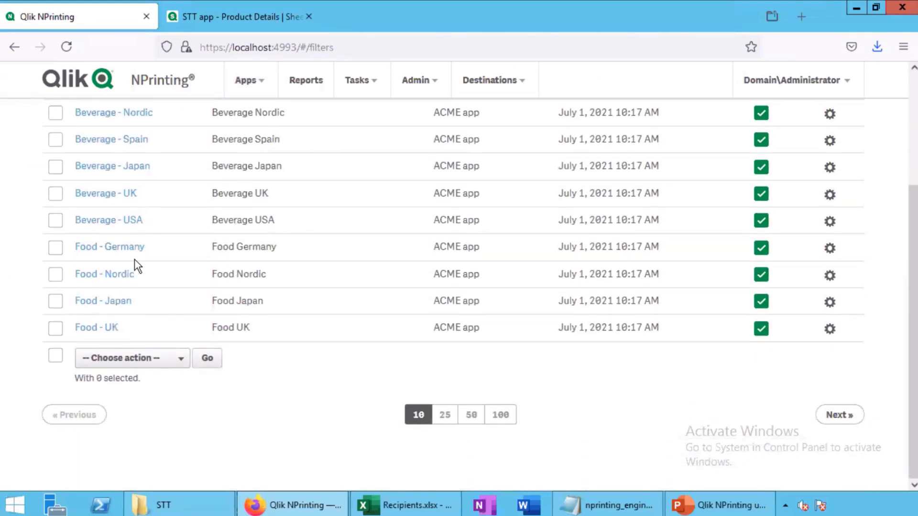
left_click(108, 301)
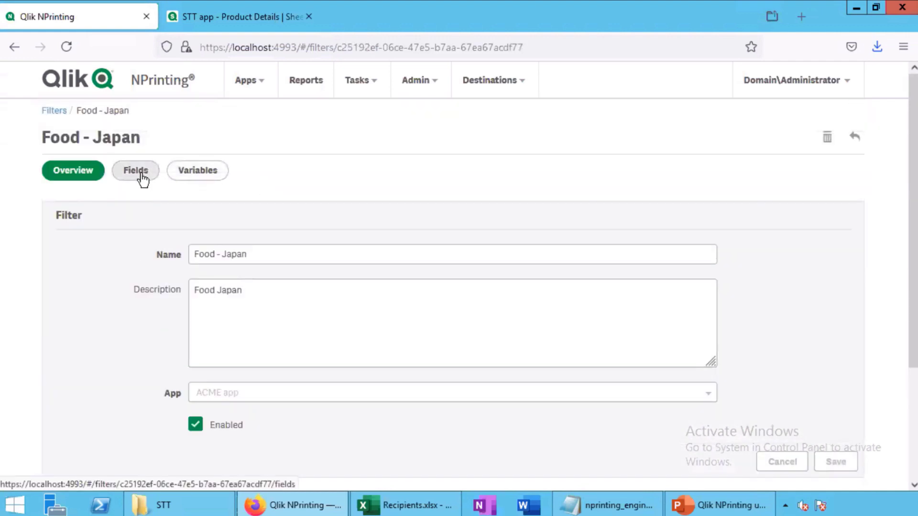
left_click(139, 173)
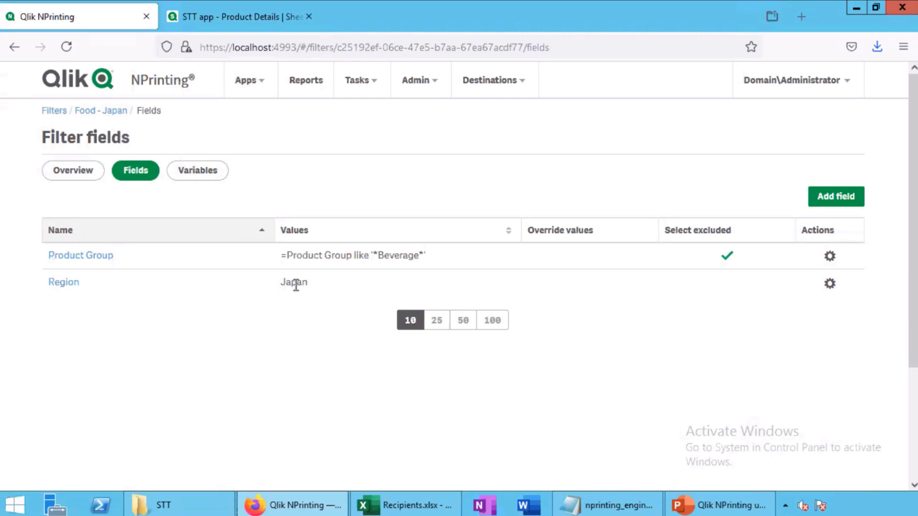
left_click(75, 257)
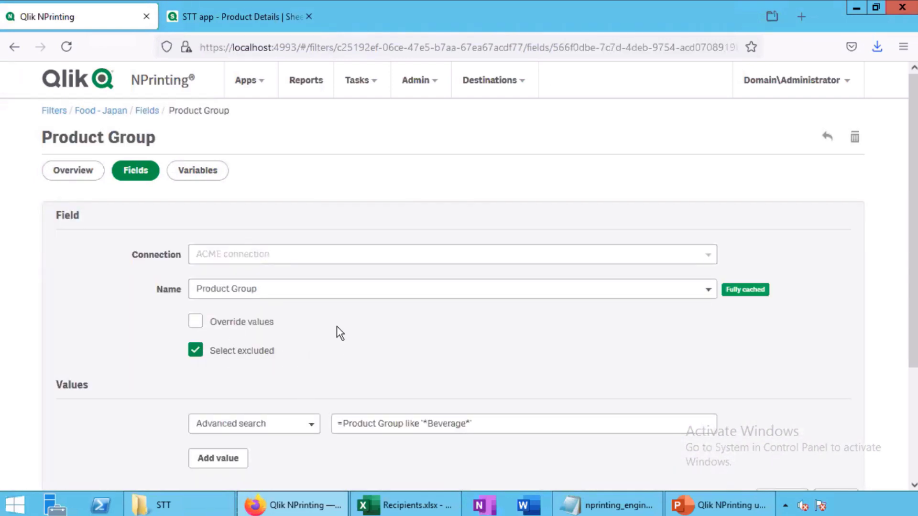
scroll(331, 327, "down", 3)
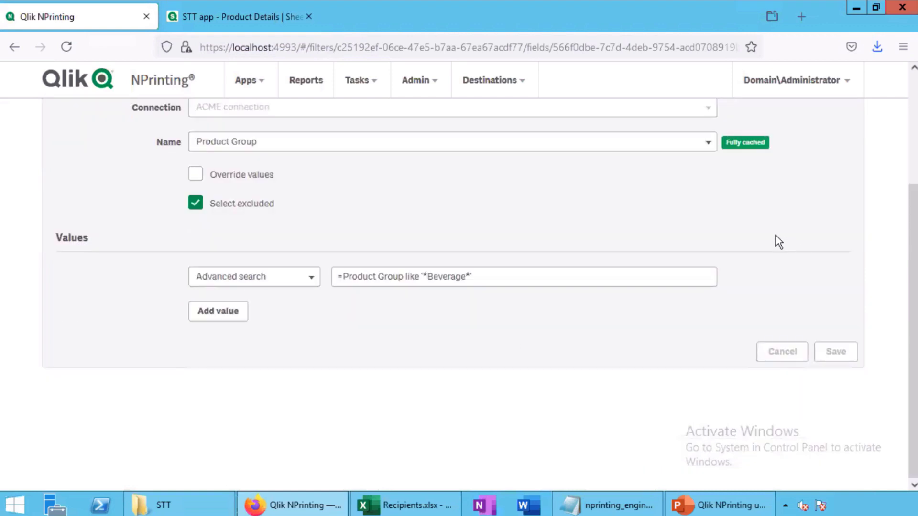
scroll(779, 241, "up", 3)
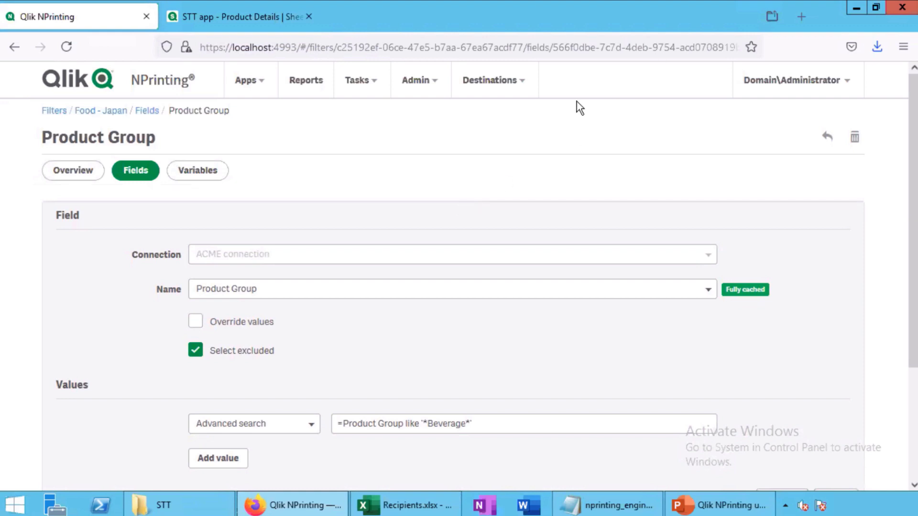
left_click(366, 84)
left_click(376, 132)
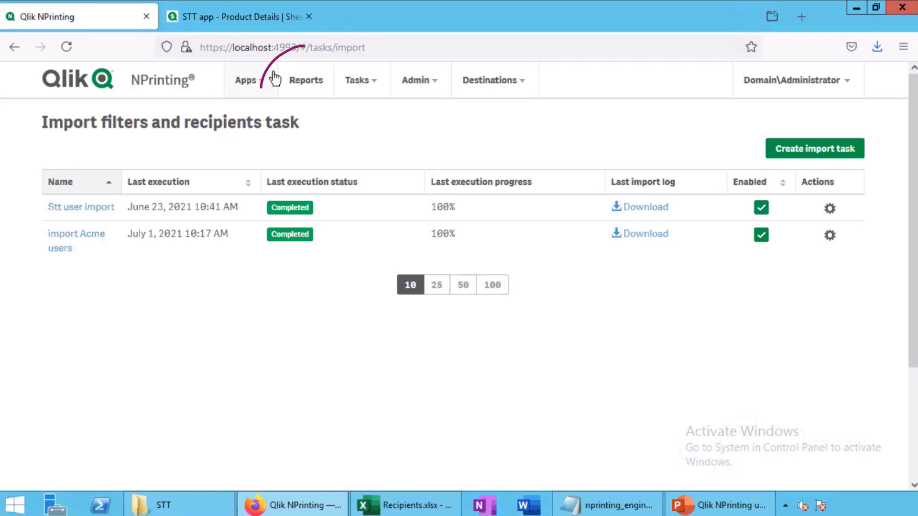
Start a new report titled 'acme report'
left_click(302, 80)
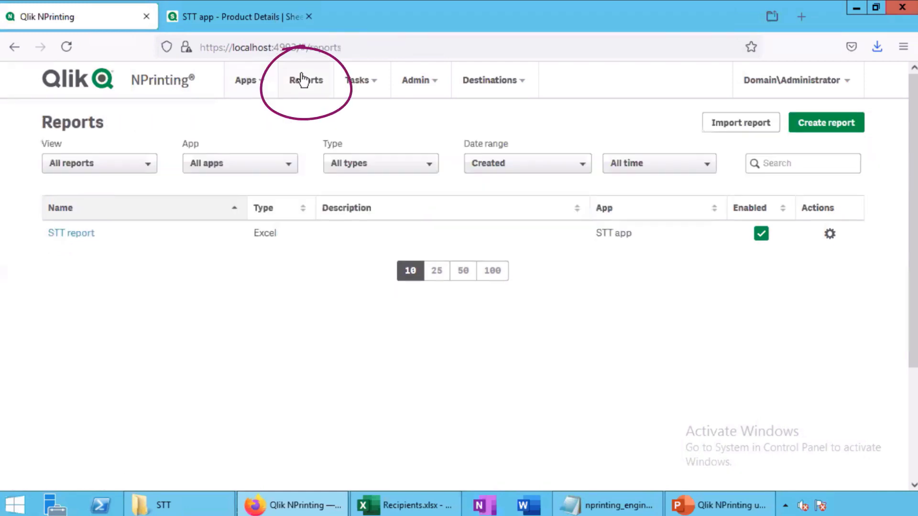
left_click(820, 137)
left_click(296, 222)
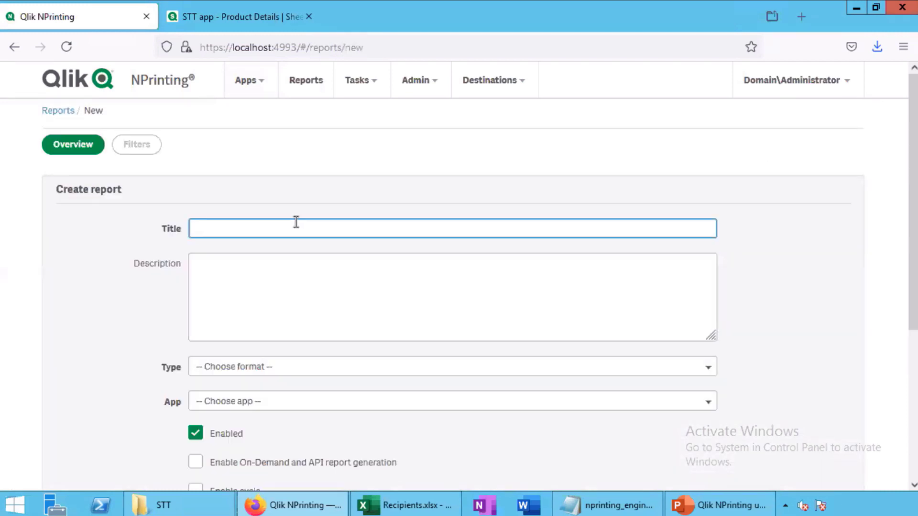
type("acme")
left_click(230, 246)
Make it an Excel report on ACME app with an Empty file template and create it
scroll(148, 258, "down", 3)
left_click(251, 220)
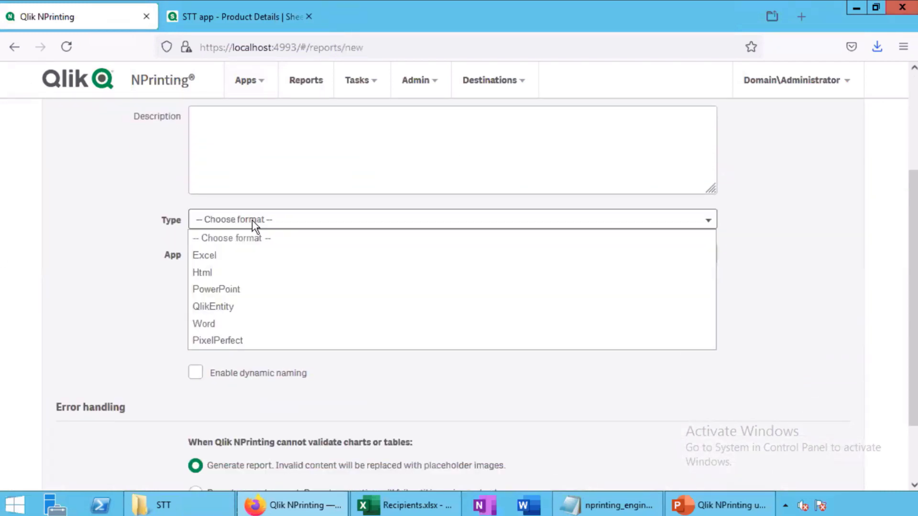
left_click(225, 254)
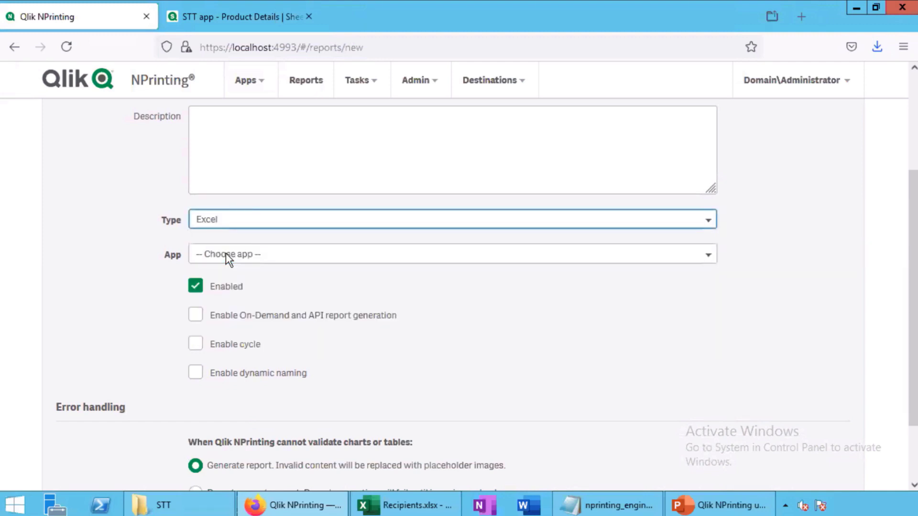
left_click(226, 253)
left_click(225, 289)
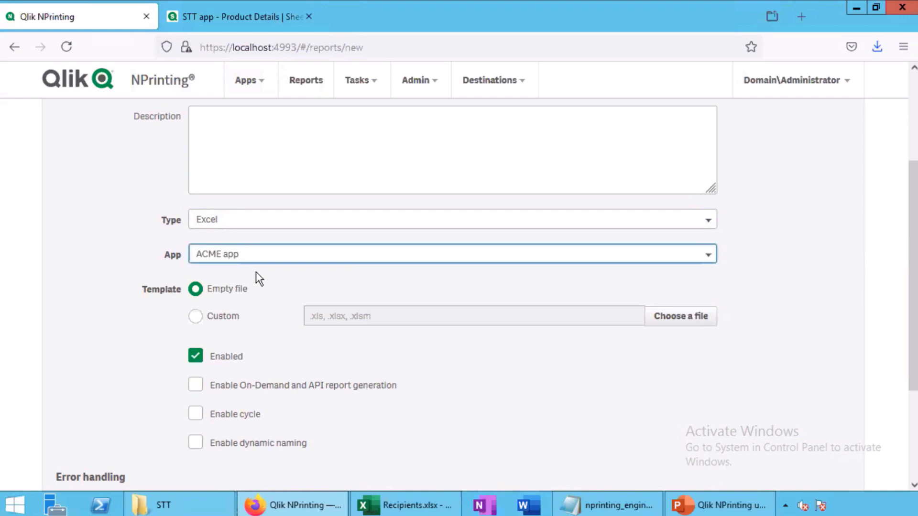
scroll(754, 328, "down", 3)
left_click(832, 461)
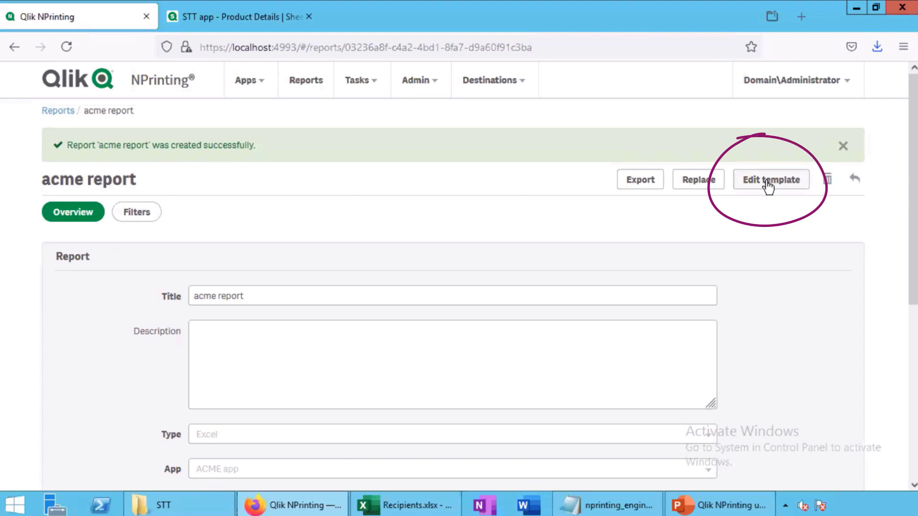
Open the acme report's template in Qlik NPrinting Designer from the app chooser
left_click(766, 180)
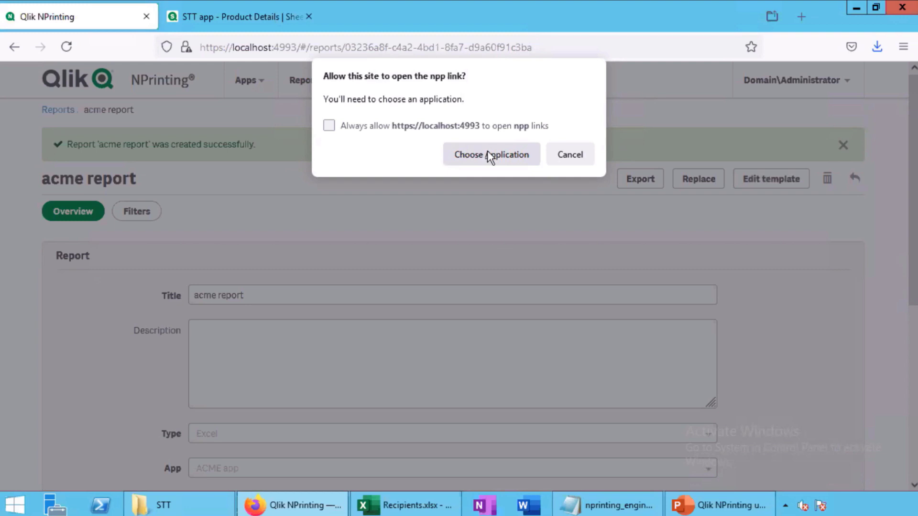
left_click(486, 150)
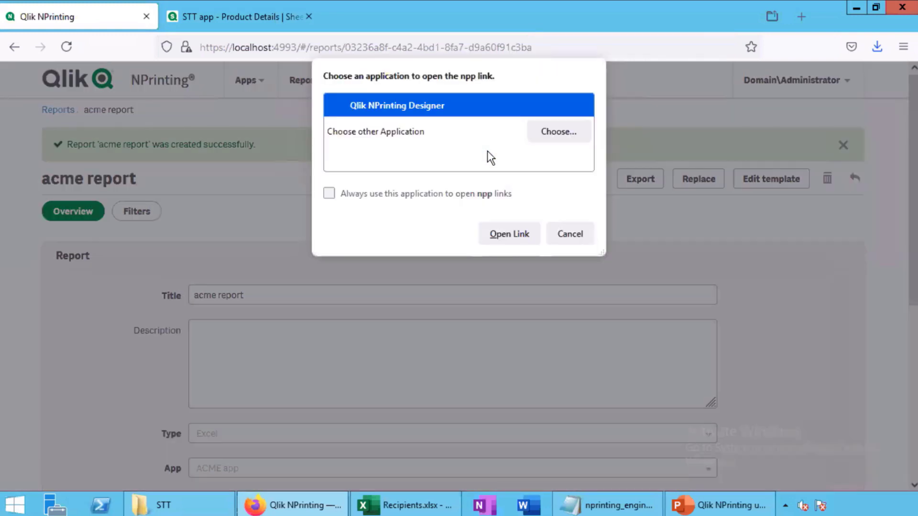
left_click(509, 234)
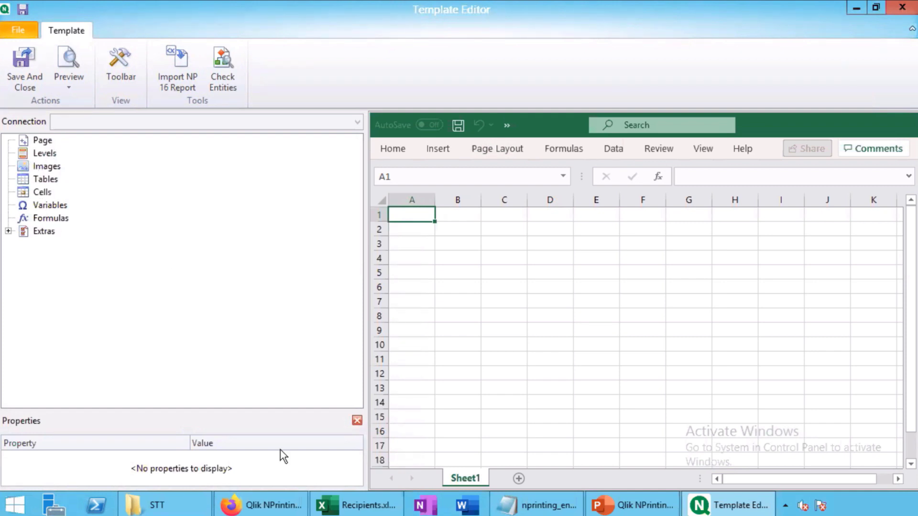
Add the ACME connection's Total Sales object (ssrJTK) as an image, found by searching 'tota'
left_click(260, 505)
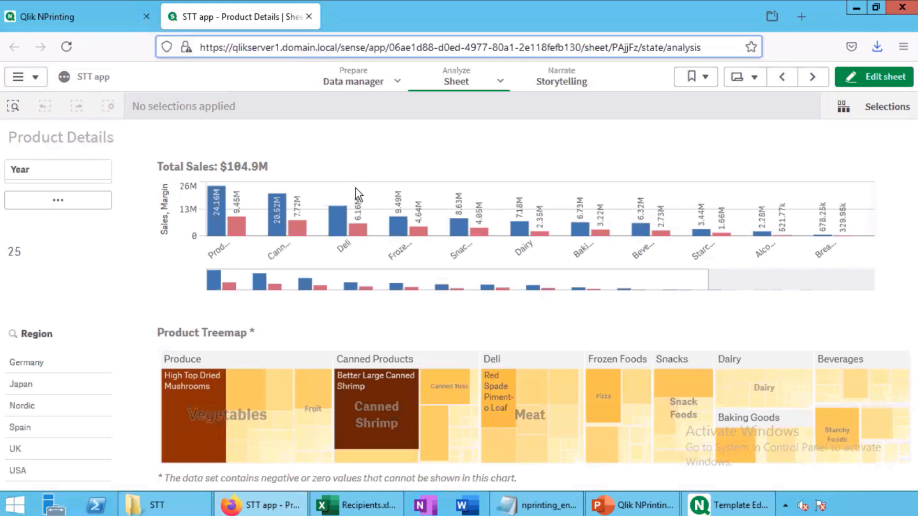
key("alt+Tab")
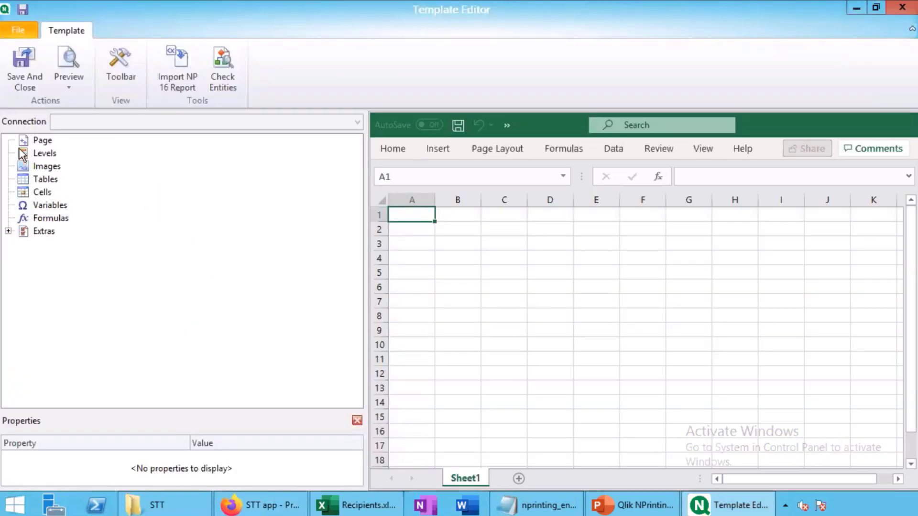
right_click(30, 170)
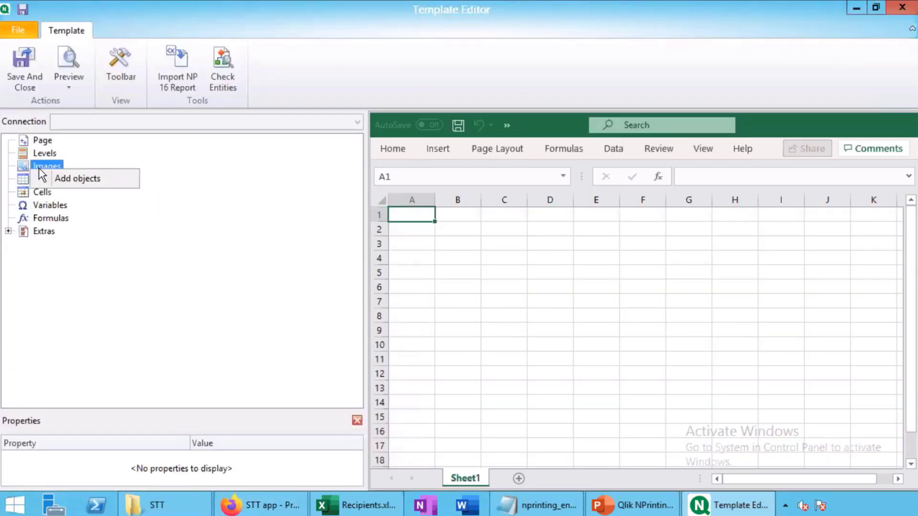
left_click(76, 180)
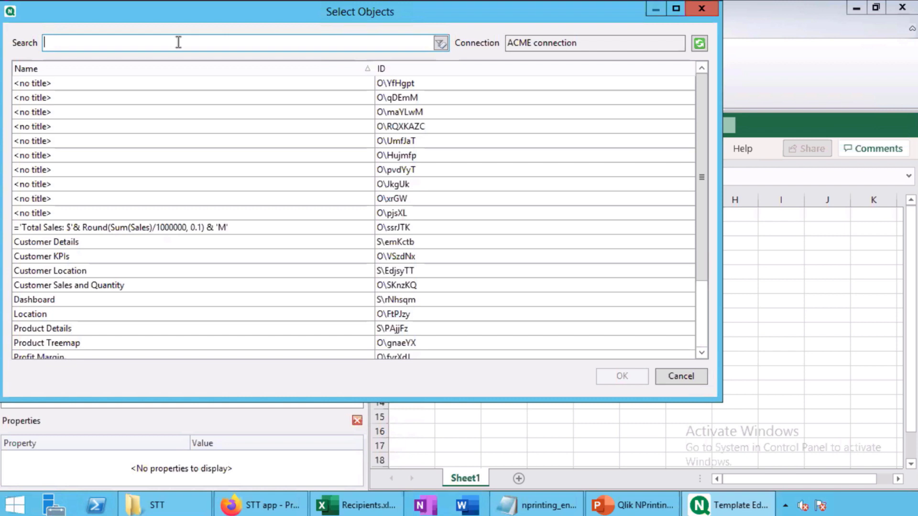
type("tota")
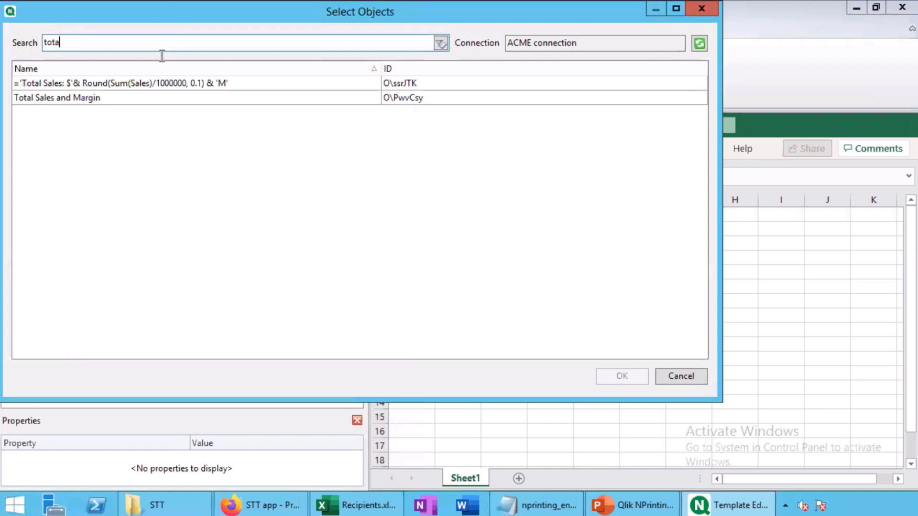
left_click(156, 81)
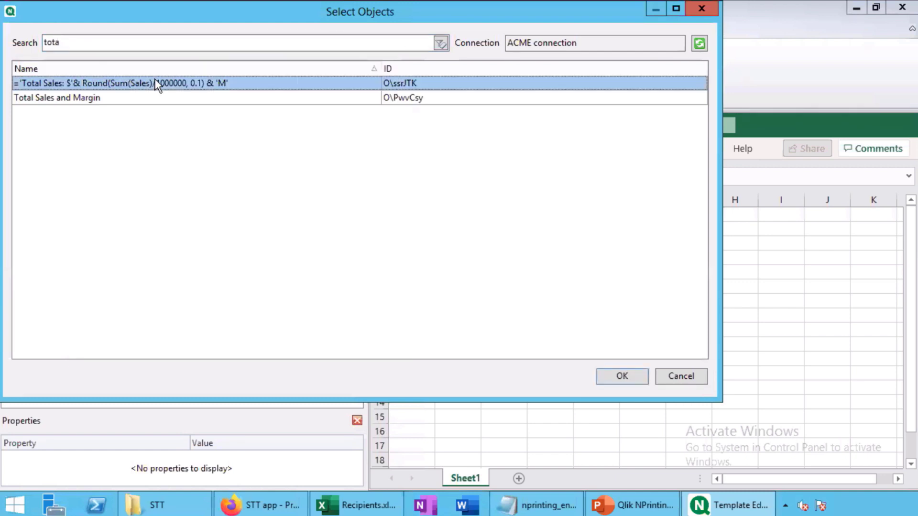
left_click(617, 376)
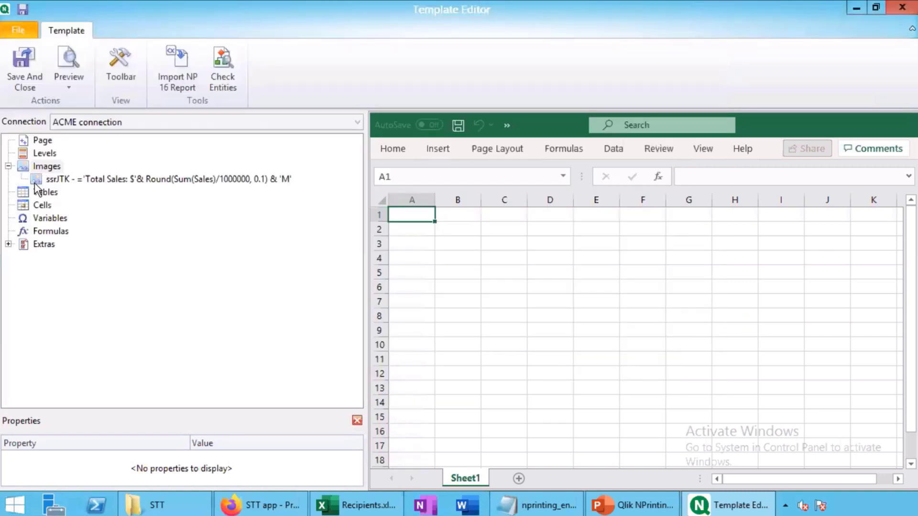
Place the Total Sales image in C4 and add Total Sales as a table object
left_click_drag(34, 179, 494, 262)
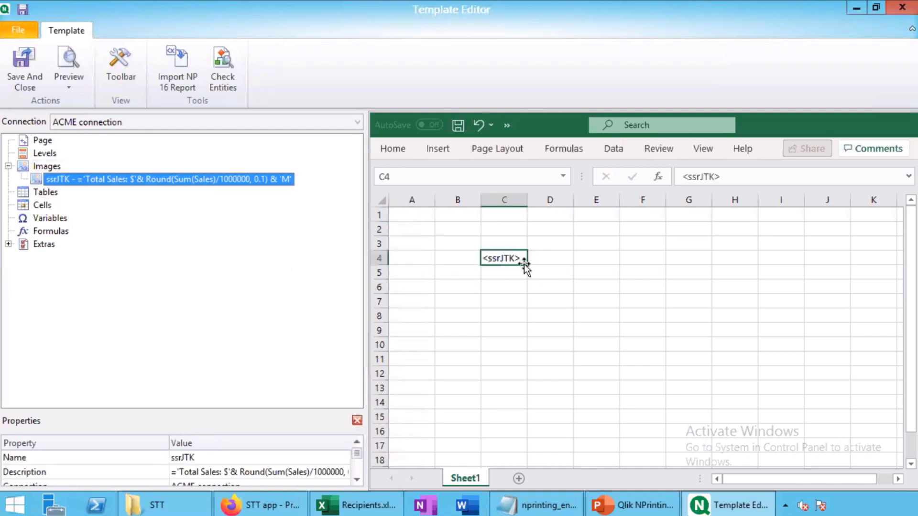
right_click(36, 193)
left_click(57, 203)
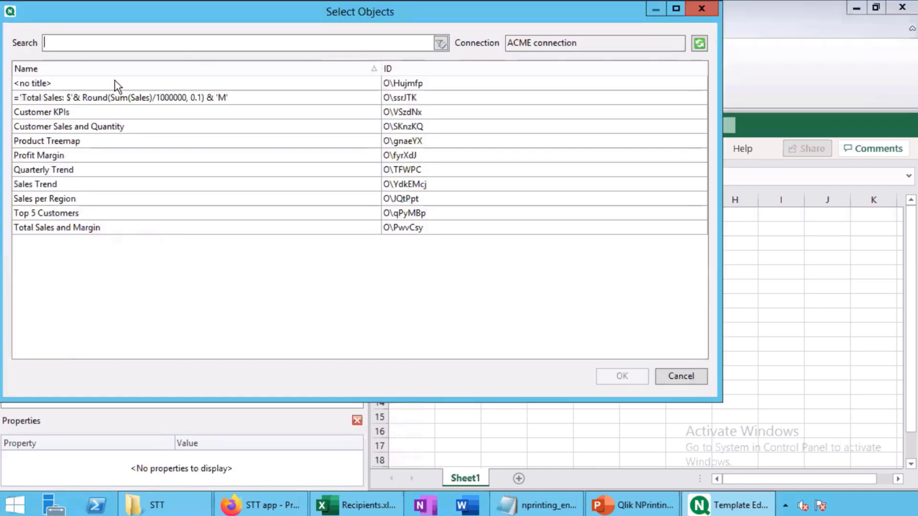
left_click(86, 99)
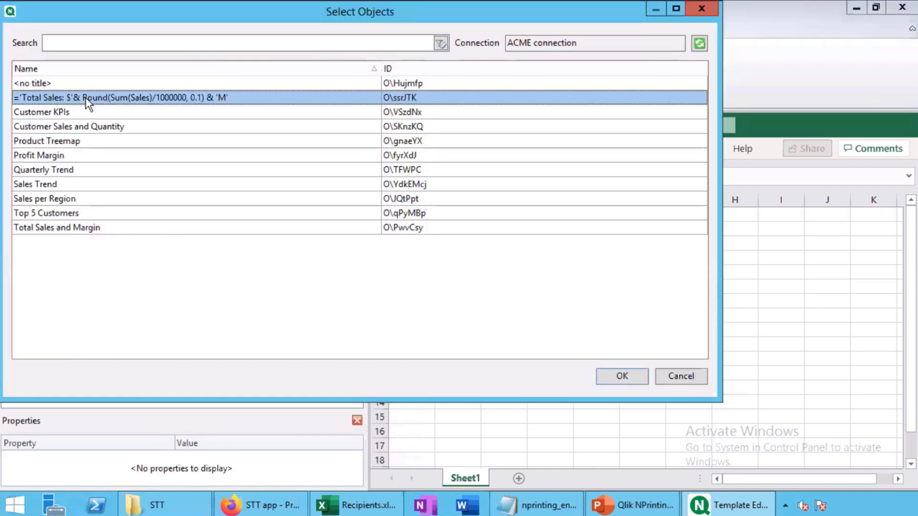
left_click(623, 375)
Put the Product Group, Sales and Margin columns in C7:E8 and select C10
left_click(22, 205)
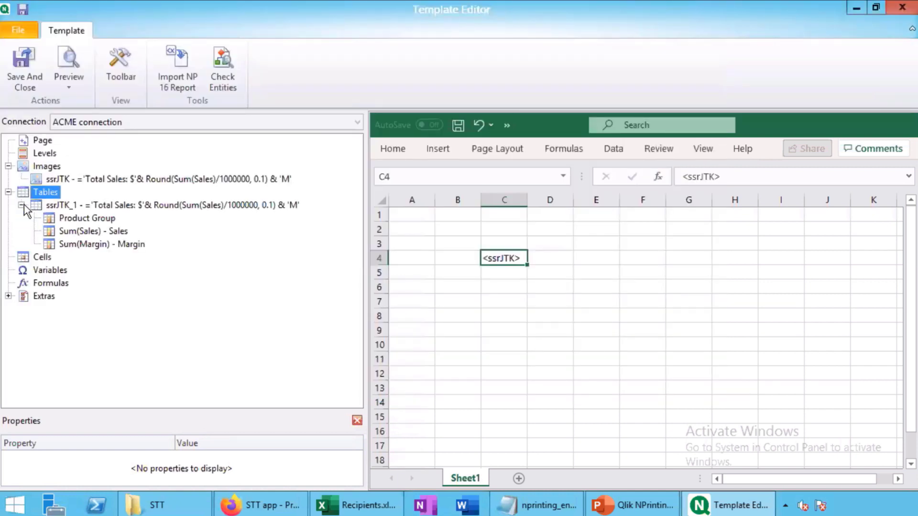
left_click_drag(64, 218, 488, 308)
key("Right")
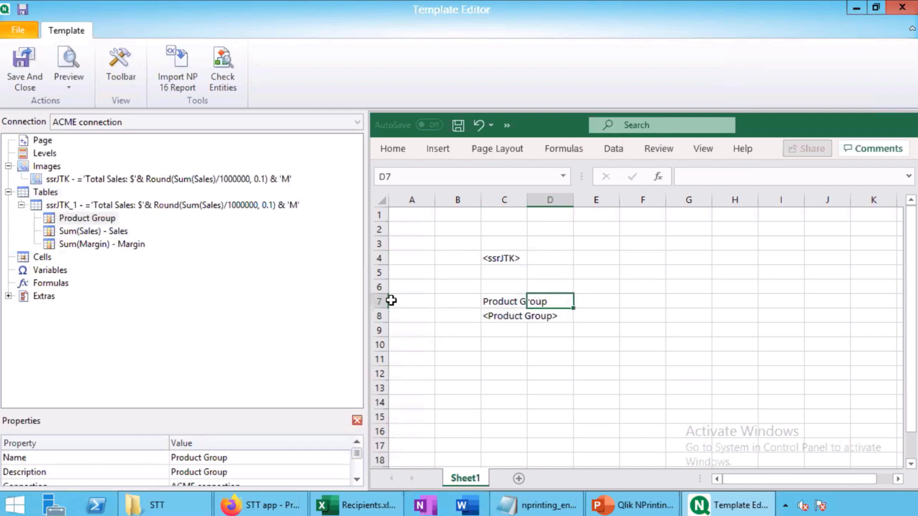
double_click(91, 231)
left_click_drag(610, 316, 604, 304)
left_click(506, 344)
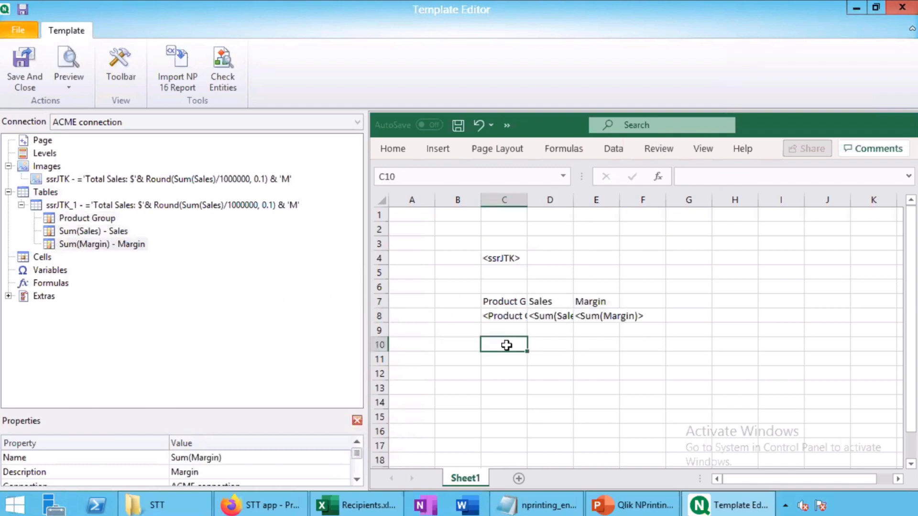
Label C10 'Total' and add AutoSum formulas for Sales in D10 and Margin in E10
type("Total")
left_click(545, 345)
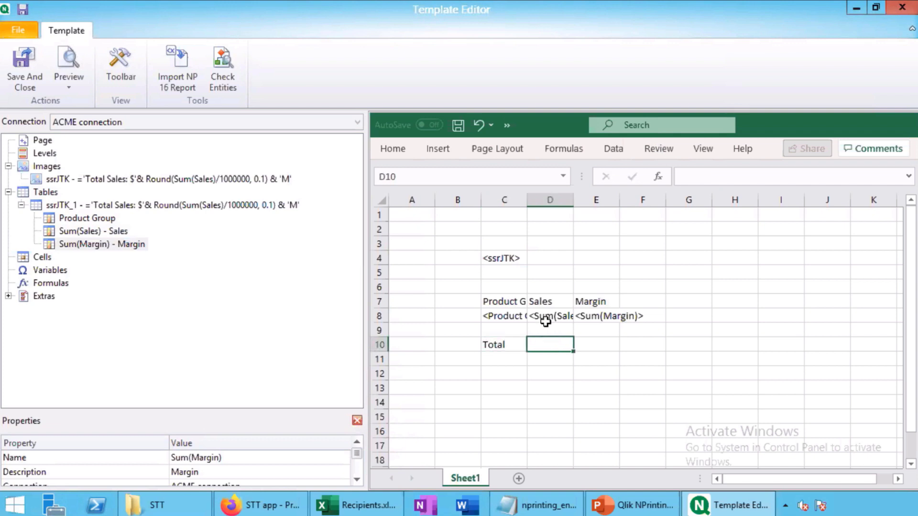
left_click(563, 148)
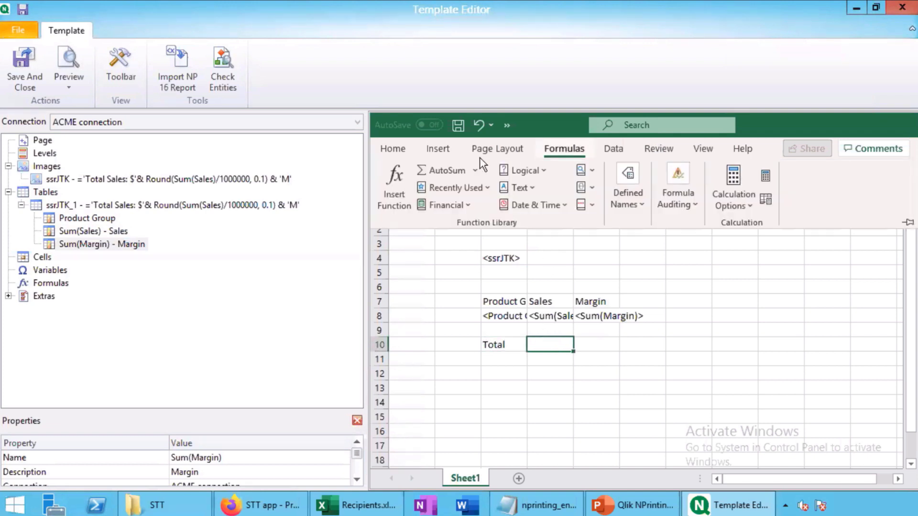
left_click(443, 168)
key("Tab")
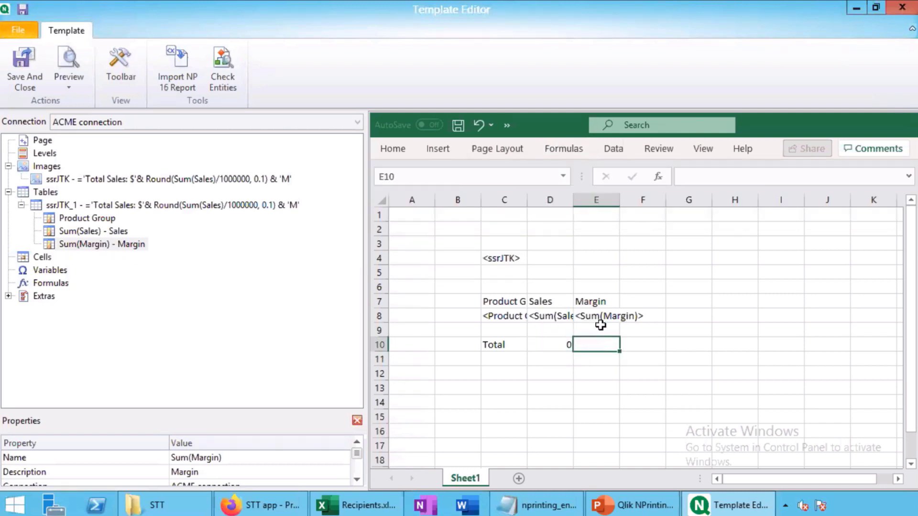
key("alt+equal")
key("Return")
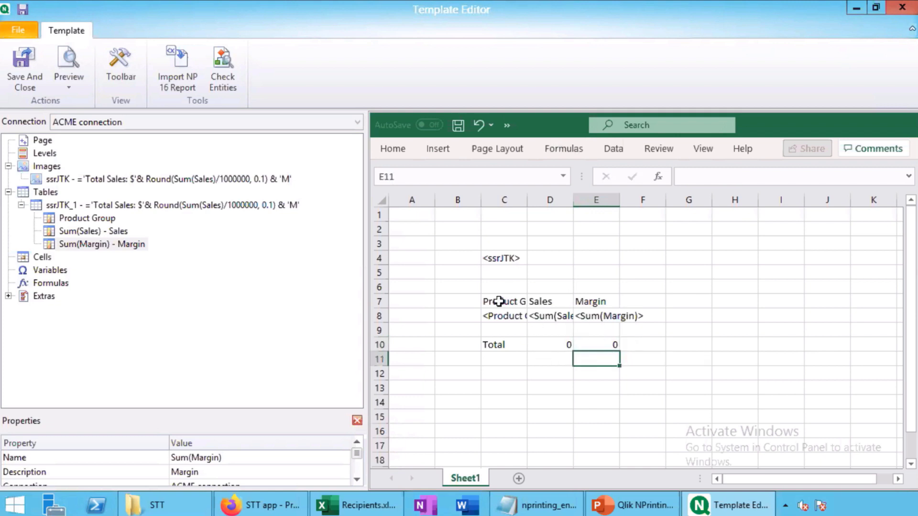
scroll(498, 301, "down", 1)
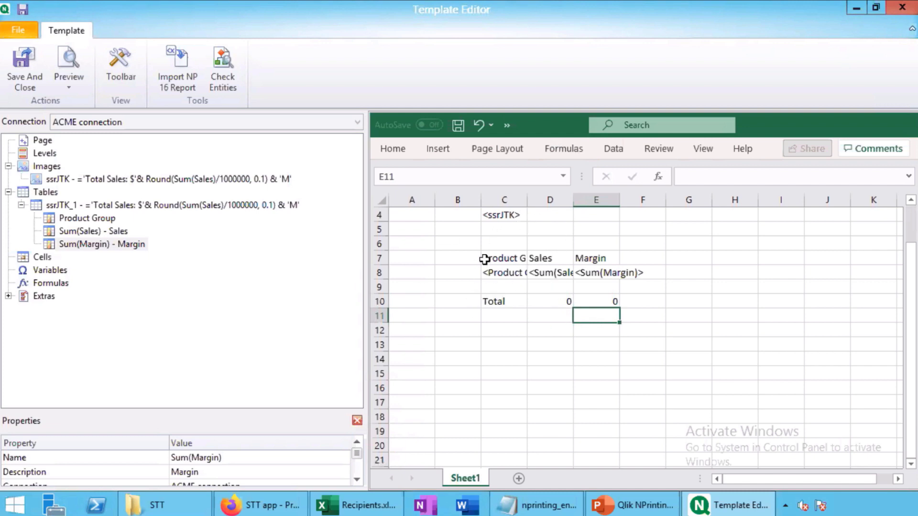
Add a City level to the template and place its tags starting at A13
right_click(23, 153)
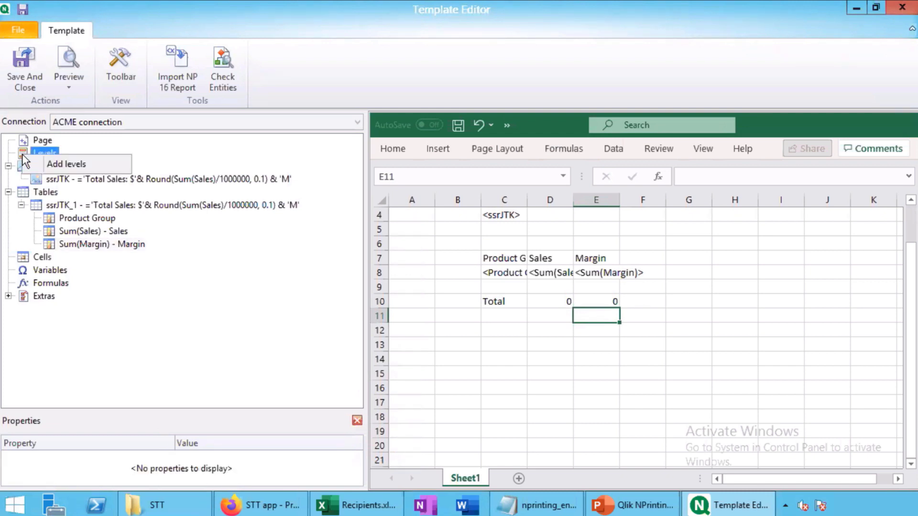
left_click(53, 165)
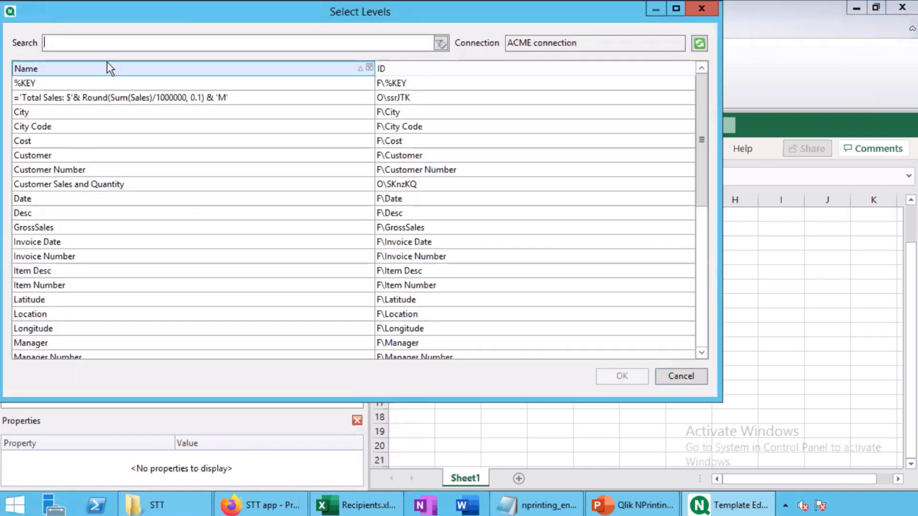
type("city")
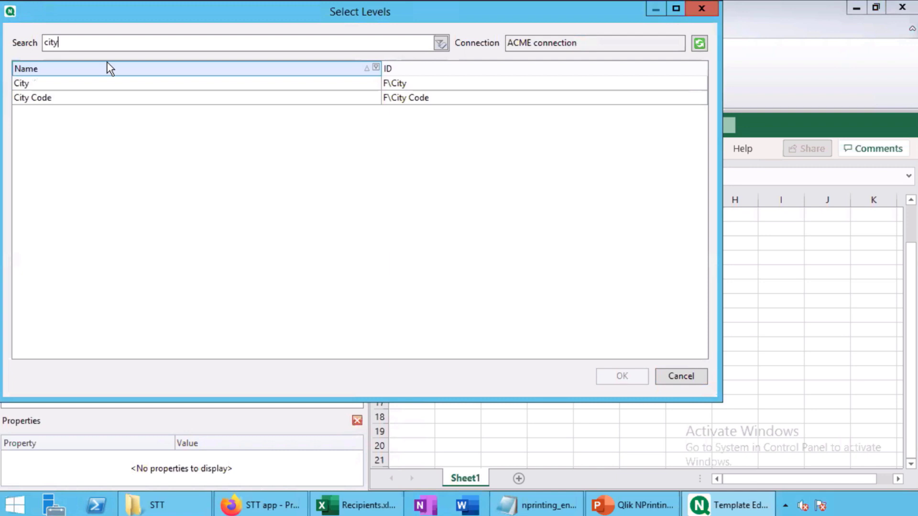
left_click(35, 82)
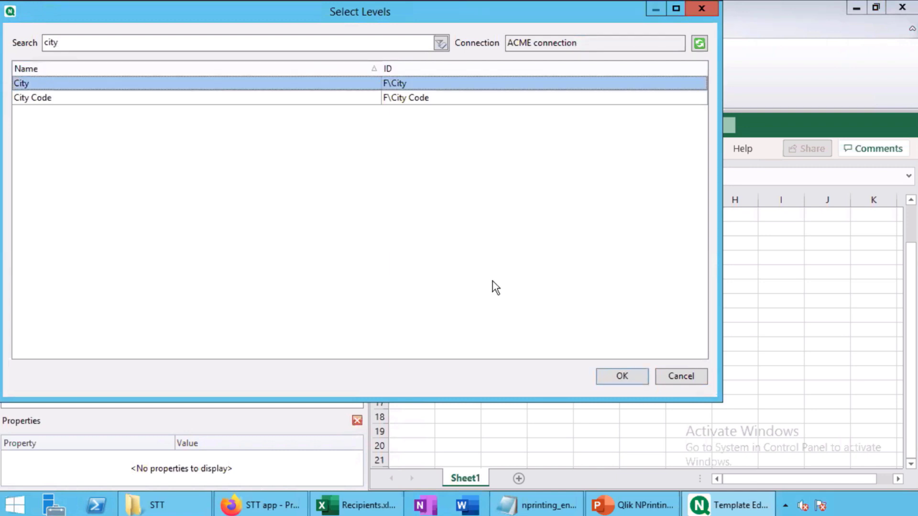
left_click(639, 375)
left_click_drag(38, 192, 416, 466)
left_click(412, 373)
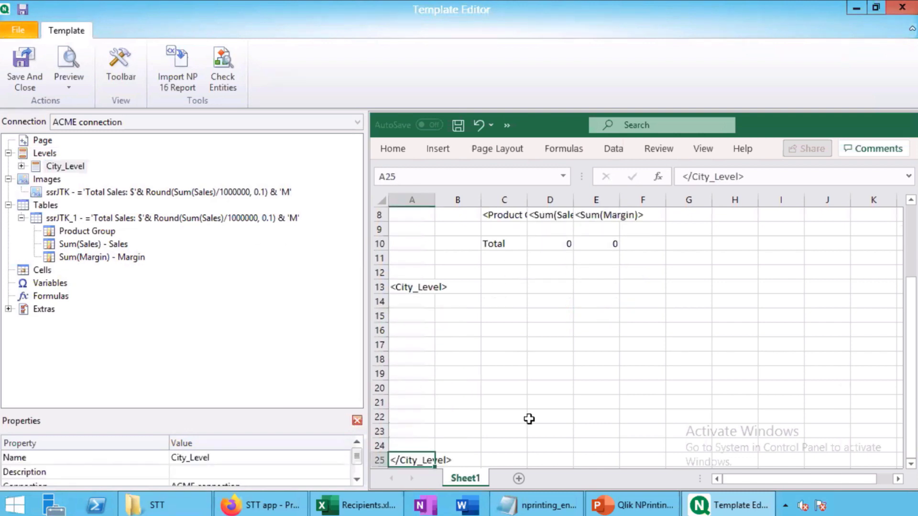
left_click(529, 419)
Copy the image and sales table block C4:E10 and paste it at C15
scroll(508, 260, "up", 1)
scroll(510, 258, "up", 1)
left_click_drag(499, 243, 611, 342)
key("ctrl+c")
scroll(616, 325, "down", 1)
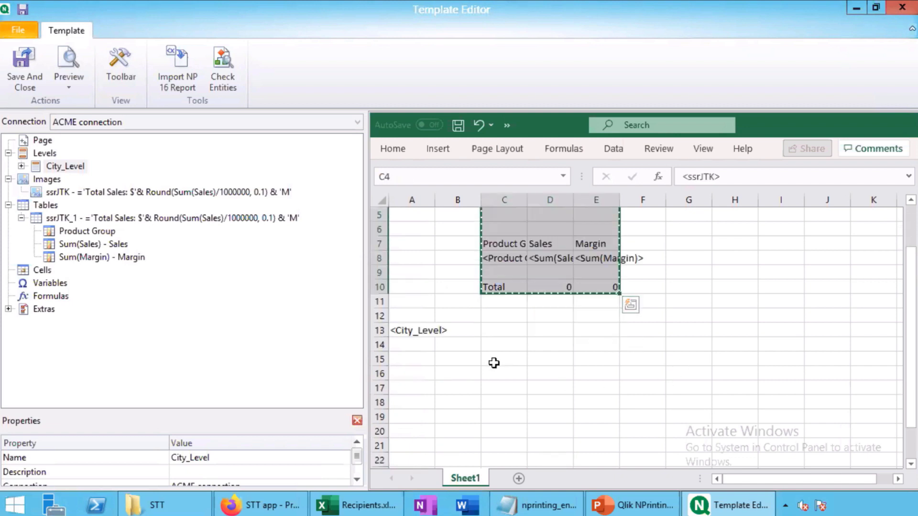
left_click(495, 362)
key("ctrl+v")
Move the closing City level tag from A25 up to A23
scroll(608, 385, "down", 1)
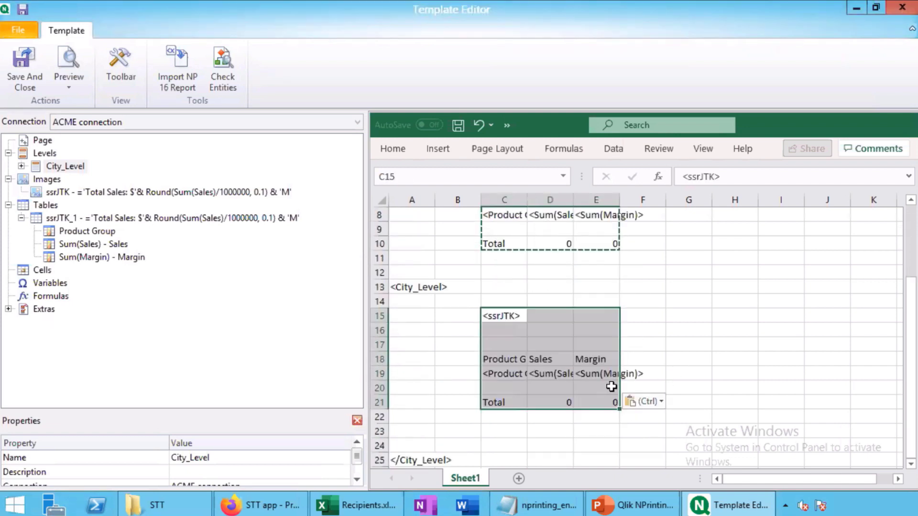
left_click(422, 459)
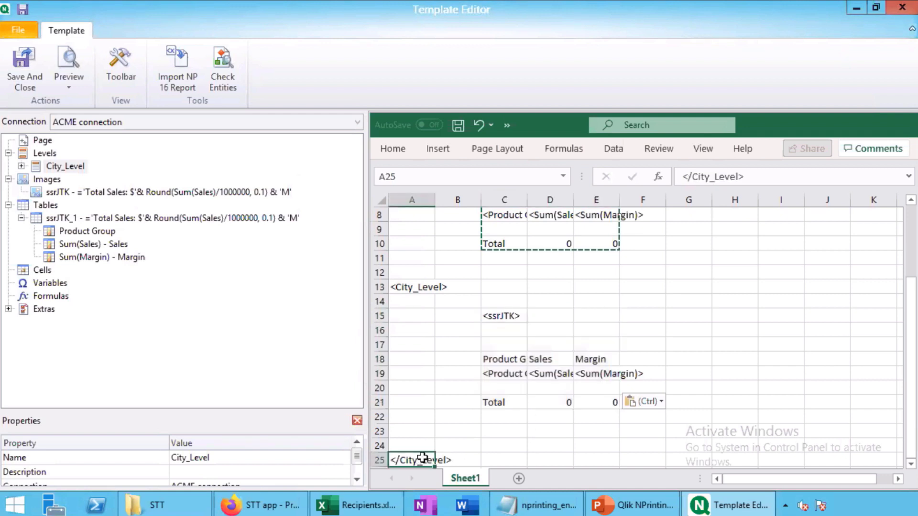
left_click_drag(423, 460, 412, 428)
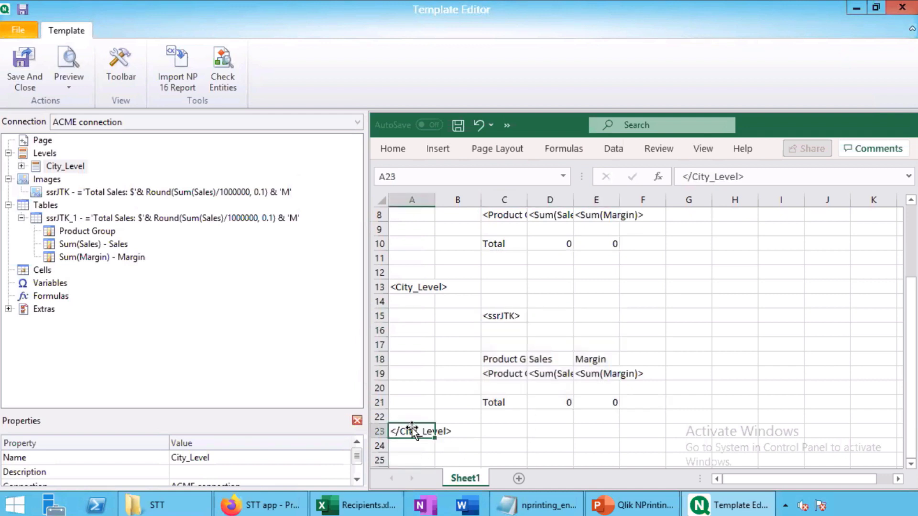
Save and close the template, then begin a new publish task
left_click(24, 67)
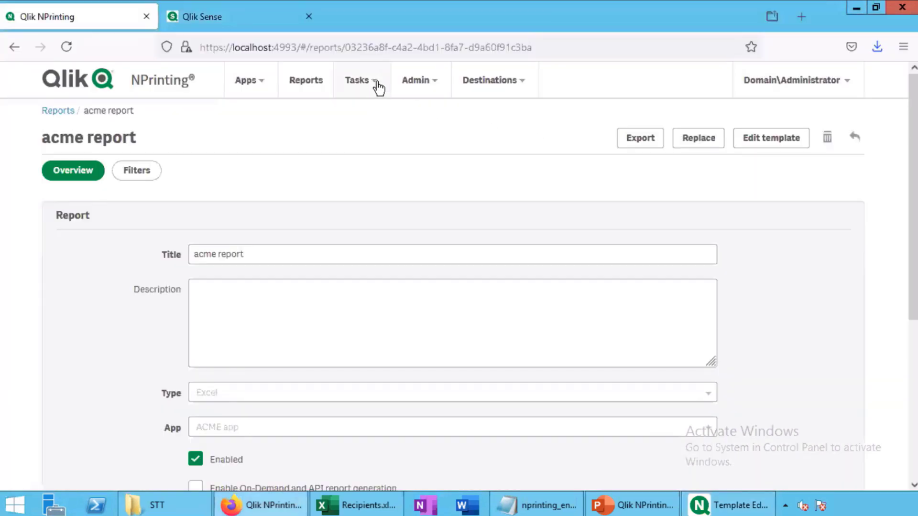
left_click(376, 87)
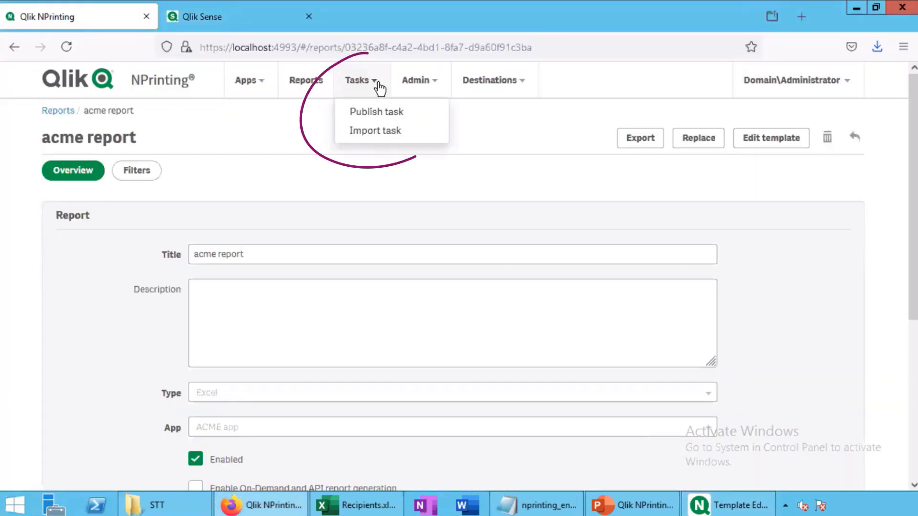
left_click(377, 113)
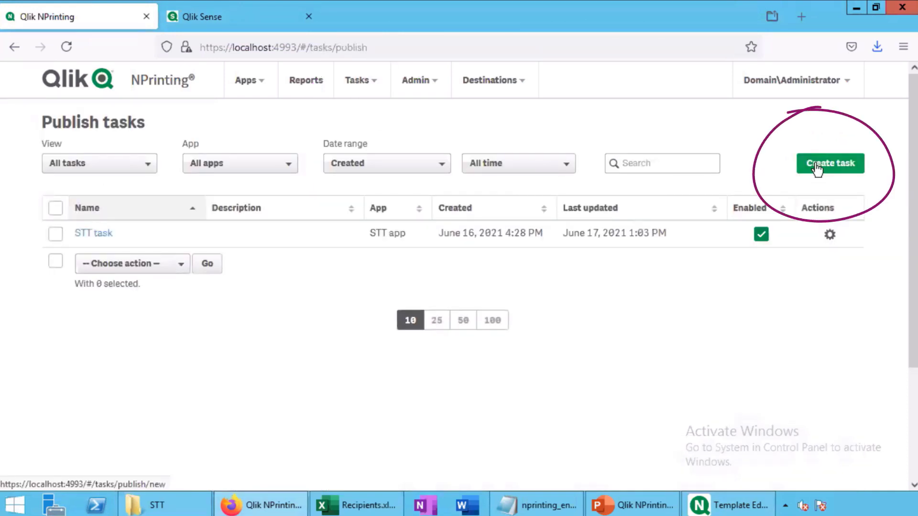
left_click(818, 166)
Name the publish task 'acme task', assign the ACME app, and go to its Reports
left_click(321, 234)
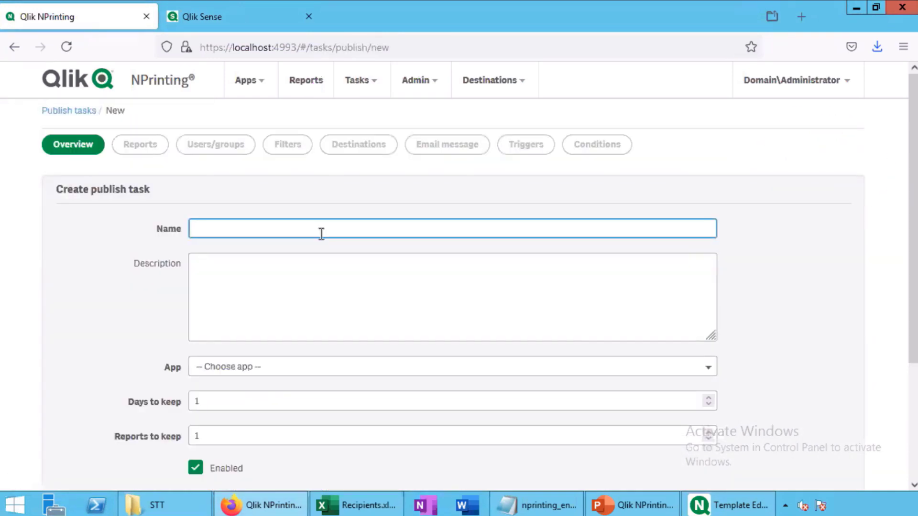
type("acme task")
scroll(294, 300, "down", 2)
left_click(224, 297)
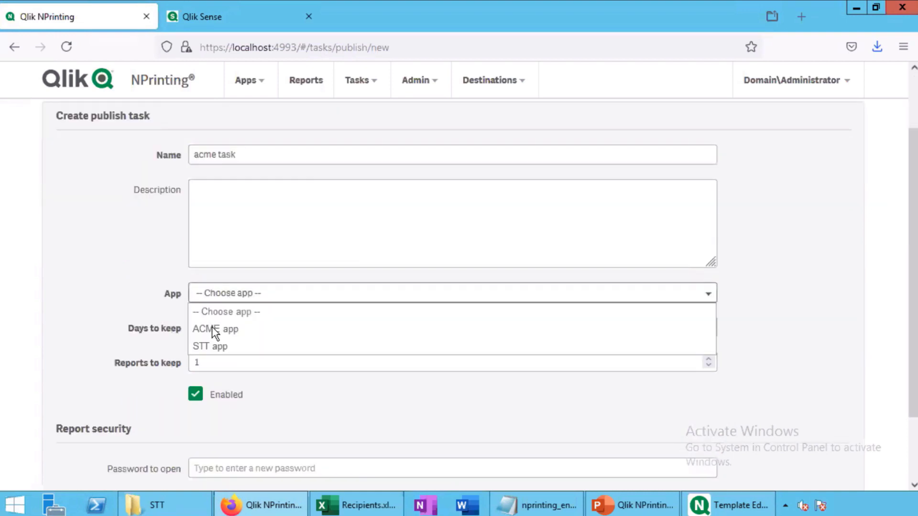
left_click(211, 329)
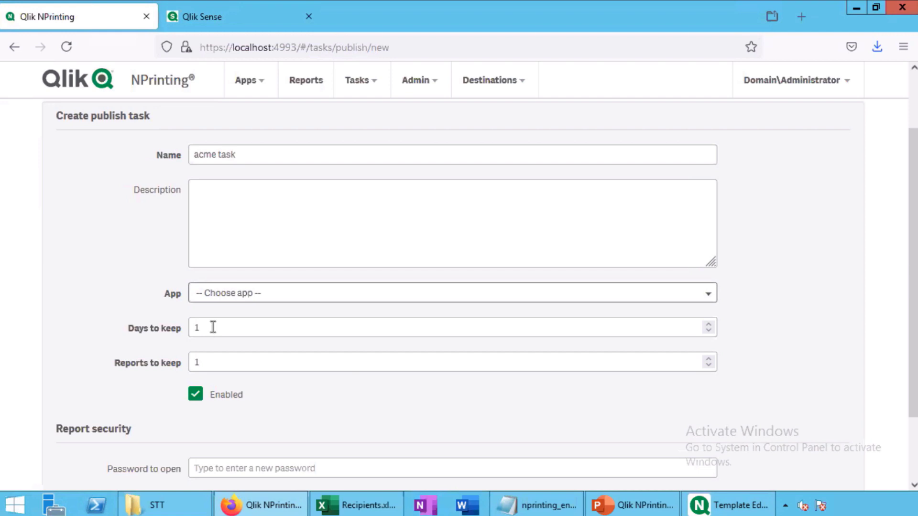
scroll(427, 274, "down", 2)
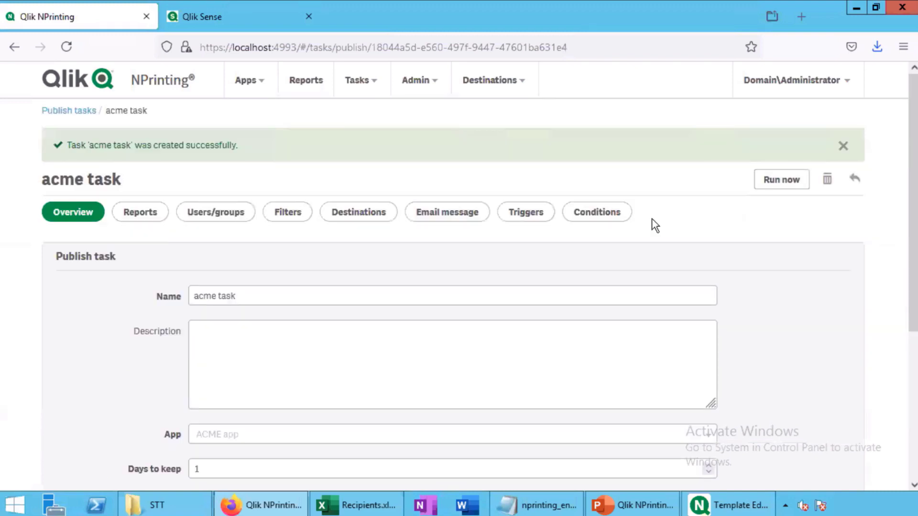
left_click(143, 215)
Add acme report to the task with XLSX as the output format
left_click(833, 203)
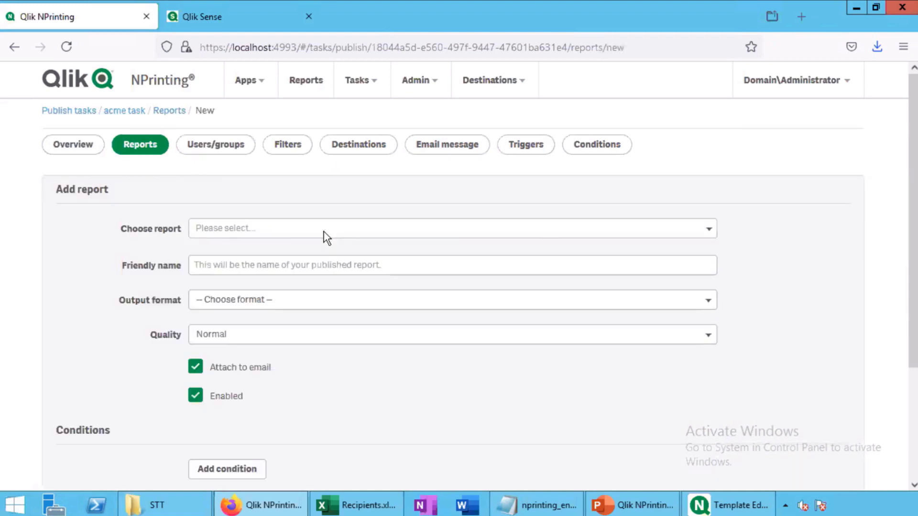
left_click(322, 234)
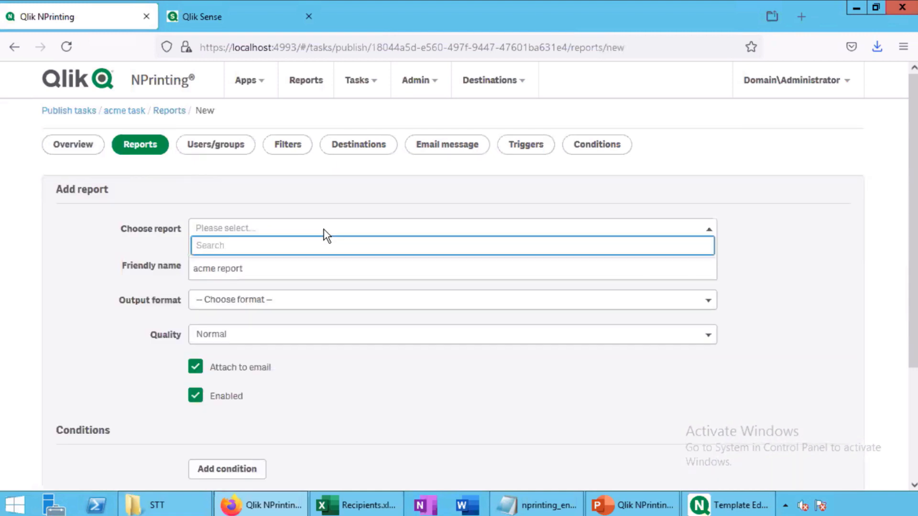
left_click(241, 269)
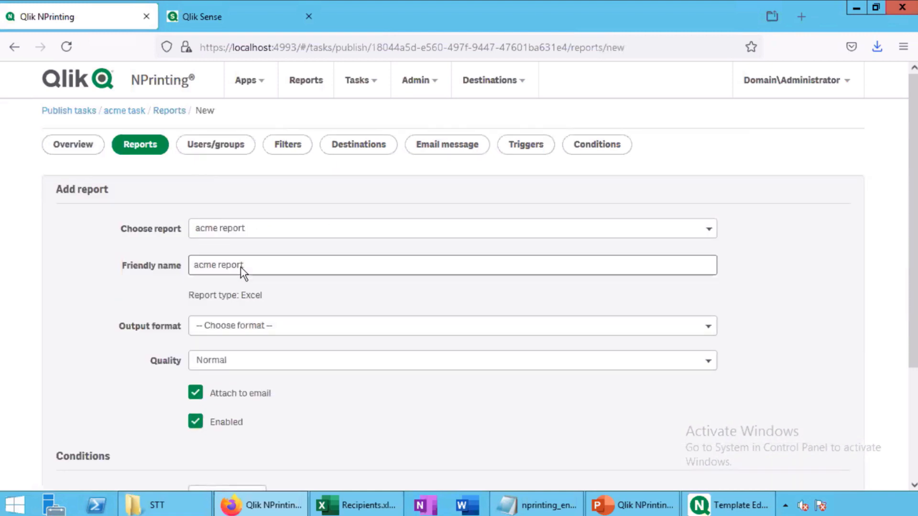
left_click(237, 326)
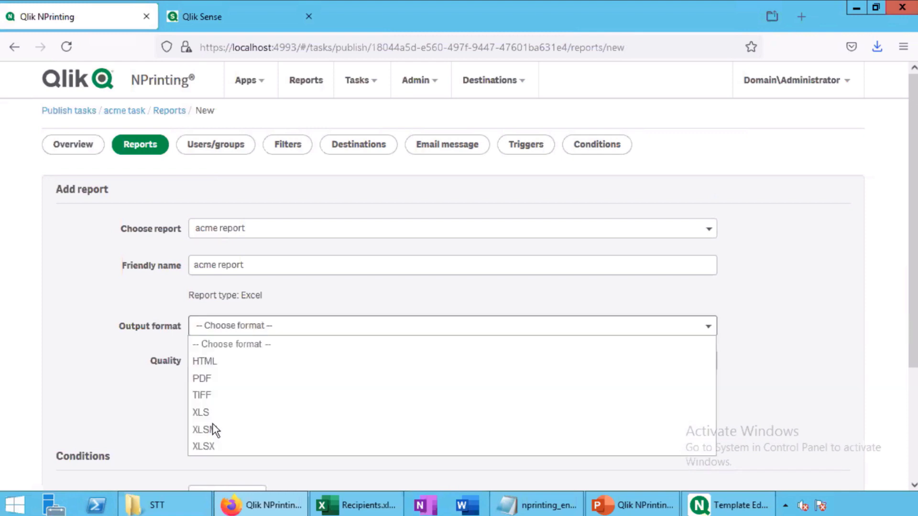
left_click(210, 446)
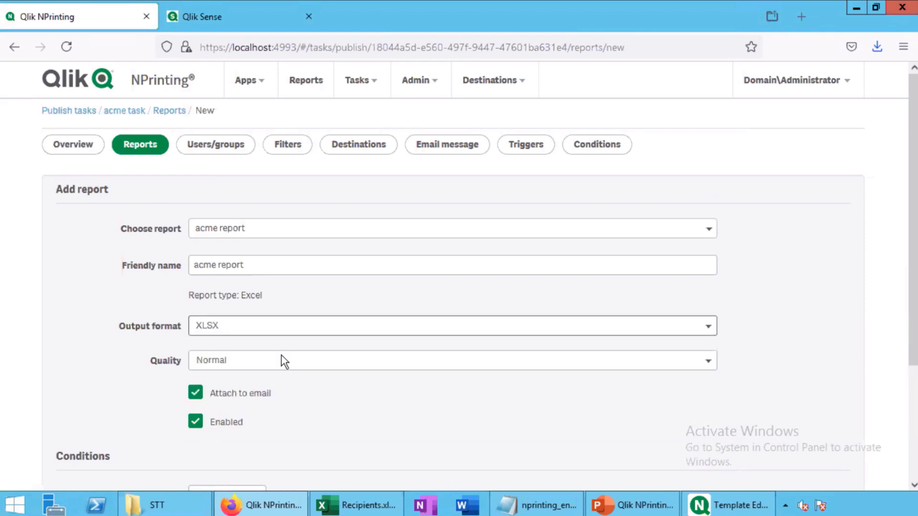
scroll(379, 317, "down", 3)
left_click(813, 471)
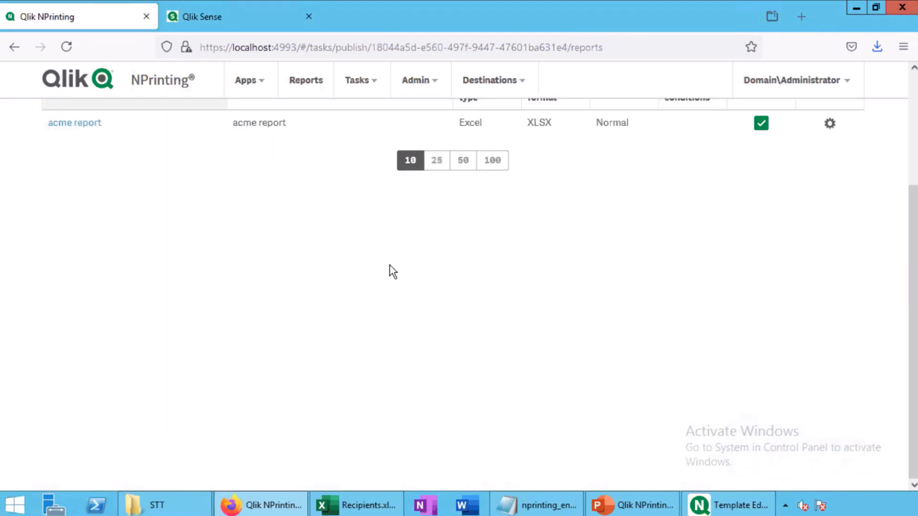
Review the acme report entry's quality options, then move to Users/groups
scroll(135, 178, "up", 3)
left_click(84, 271)
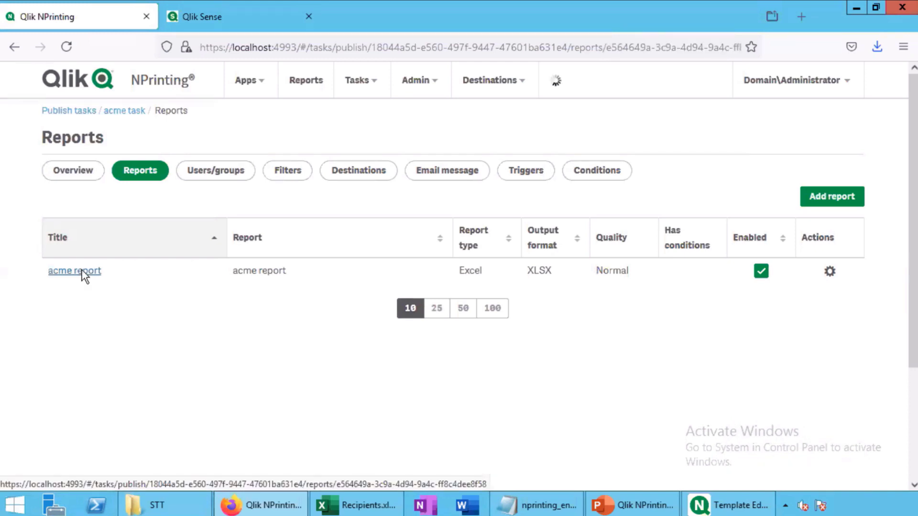
scroll(234, 313, "down", 2)
left_click(231, 314)
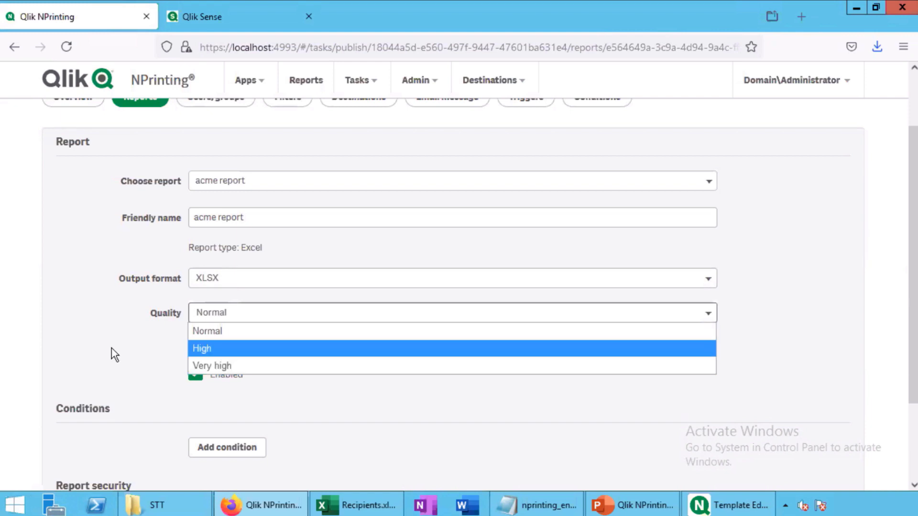
scroll(423, 316, "down", 2)
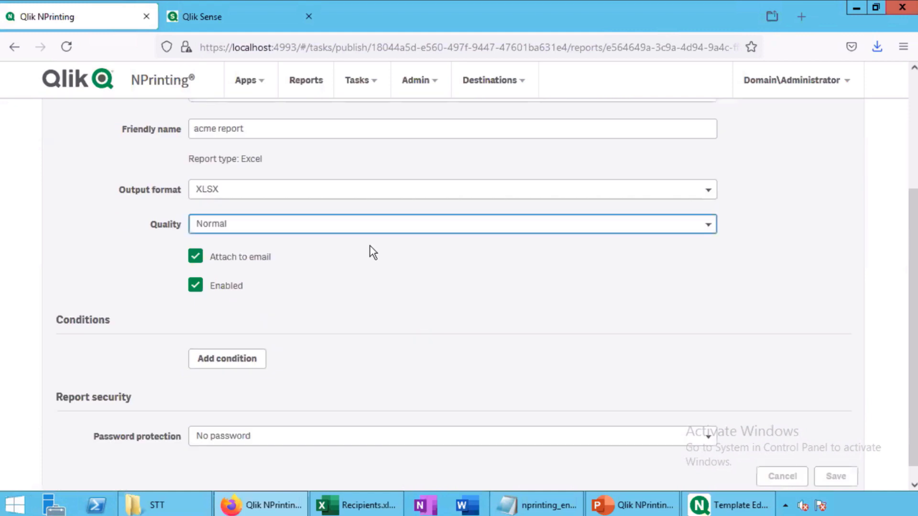
scroll(369, 245, "up", 4)
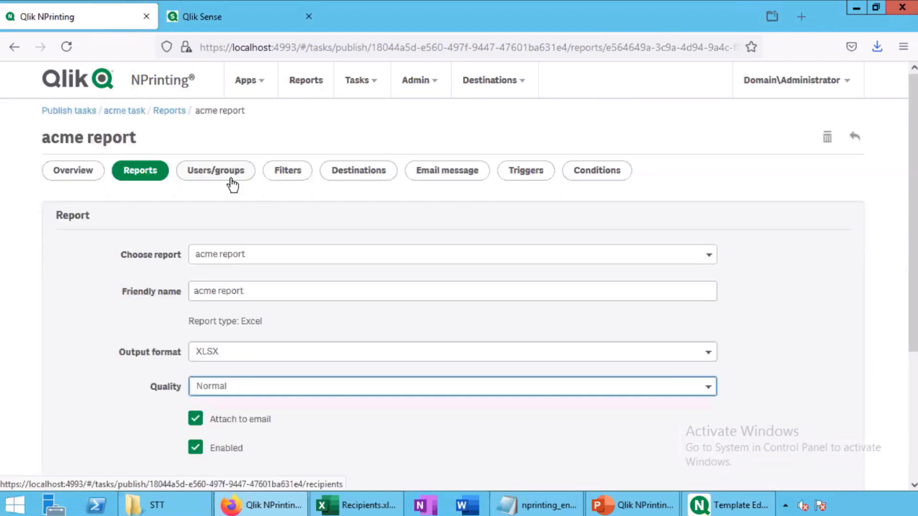
left_click(229, 182)
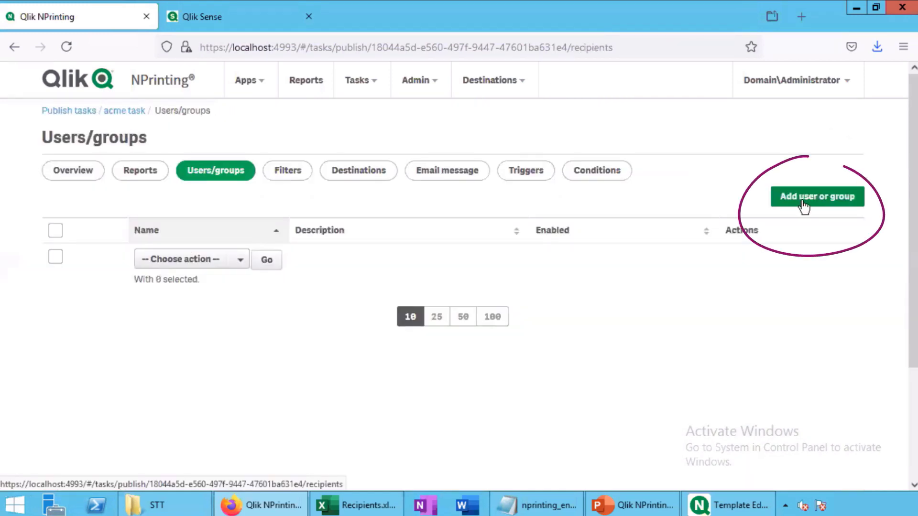
Add the Beverage group as a recipient of the acme task
left_click(812, 200)
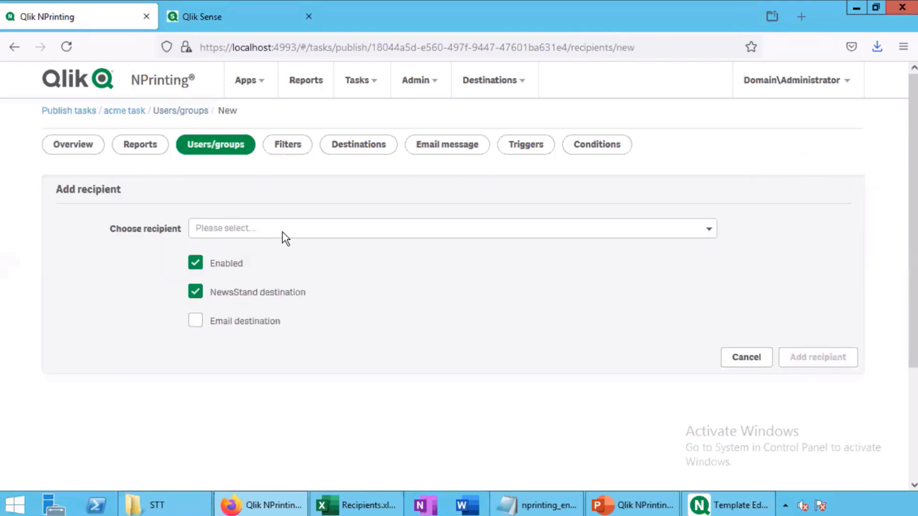
left_click(282, 231)
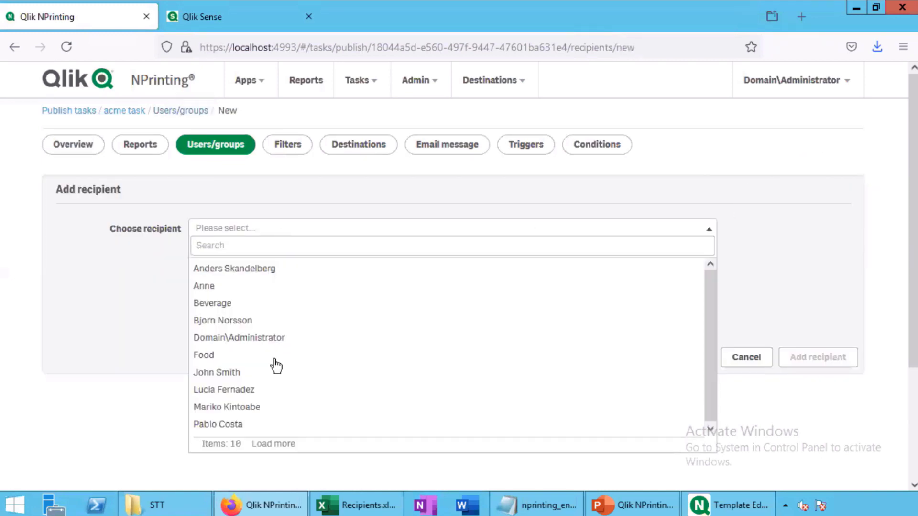
scroll(275, 334, "down", 2)
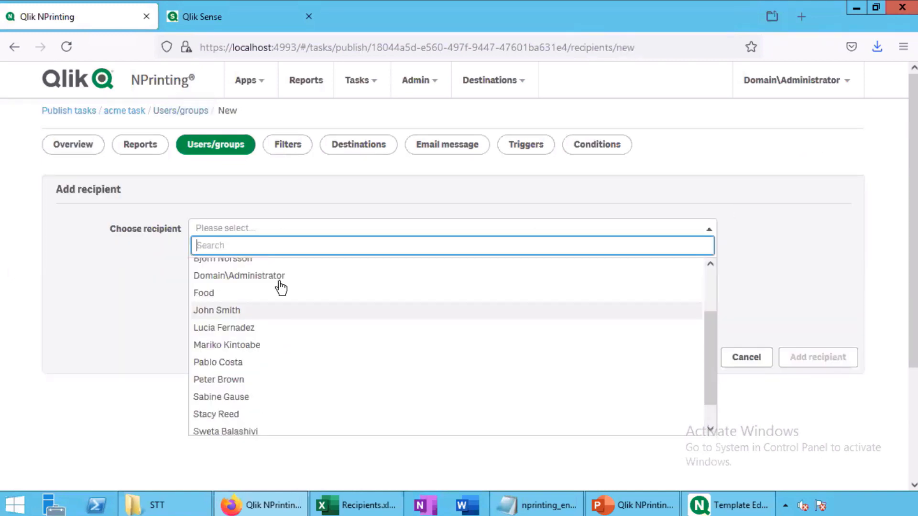
scroll(280, 287, "up", 3)
type("b")
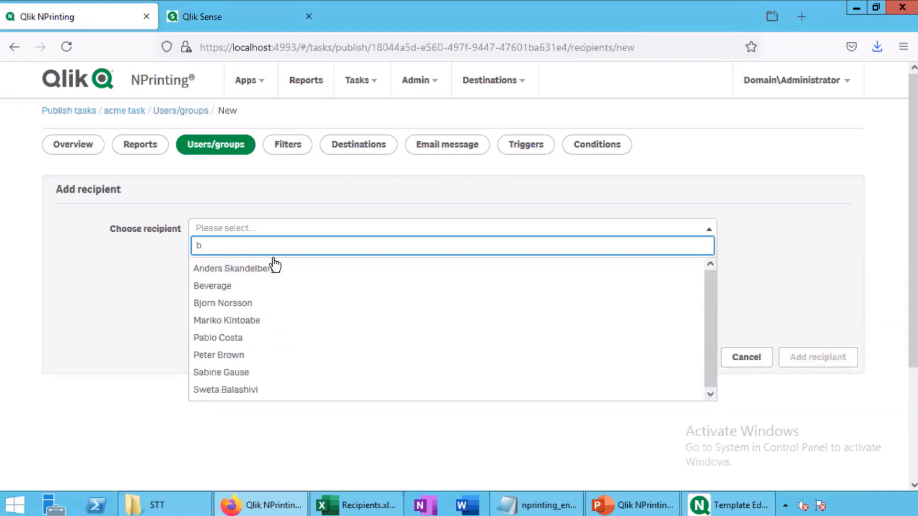
type("e")
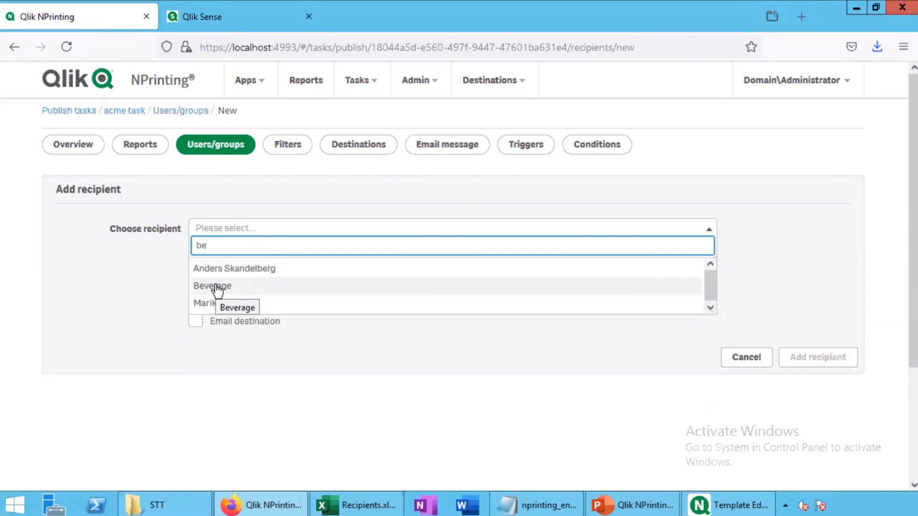
left_click(214, 286)
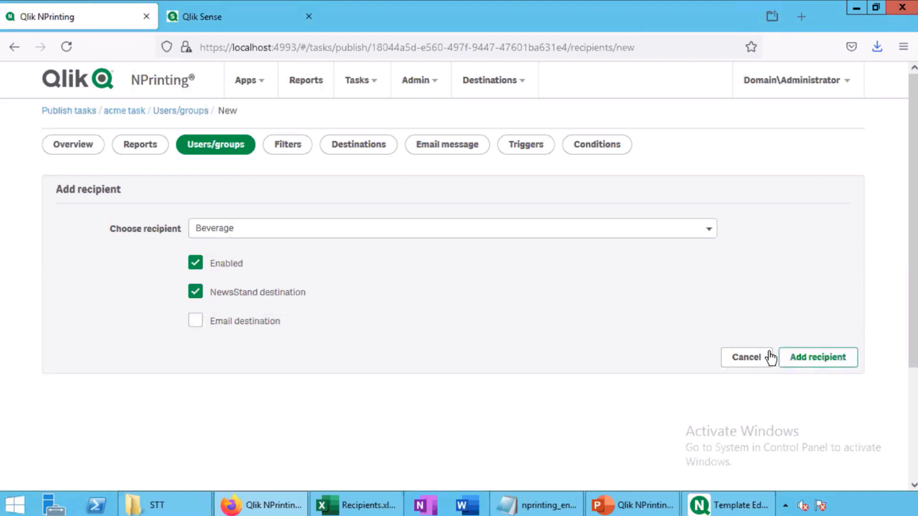
left_click(810, 358)
Add the Food group as a second recipient
left_click(806, 205)
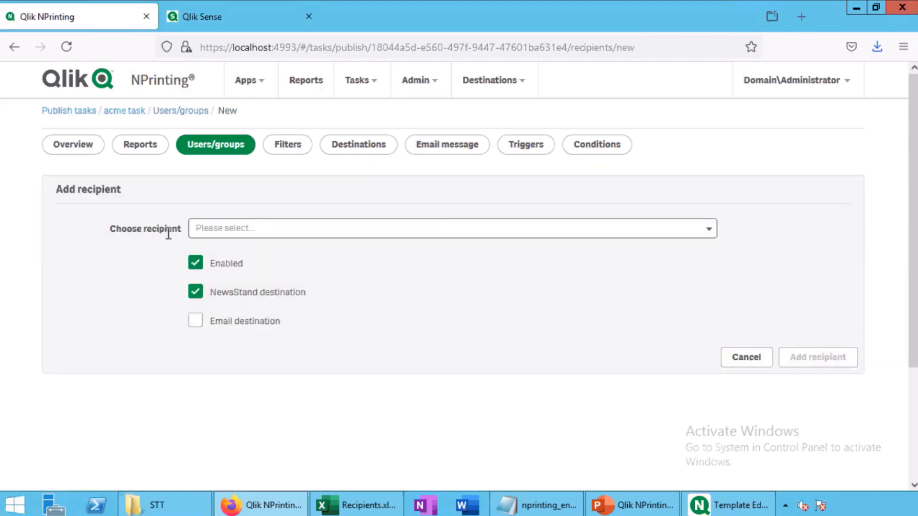
left_click(233, 228)
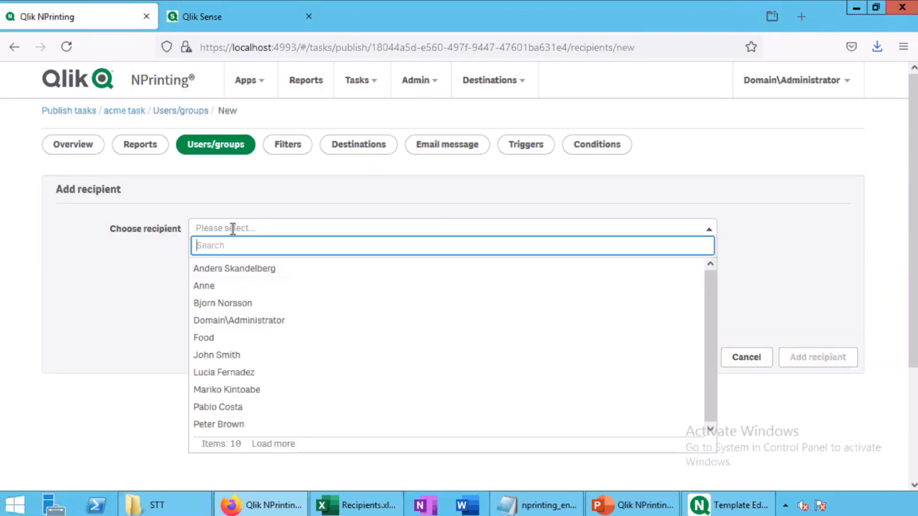
type("foo")
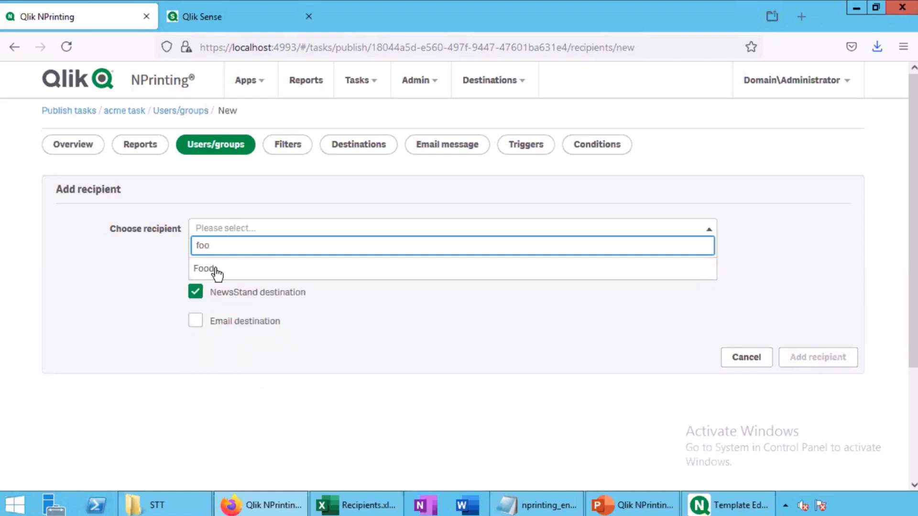
left_click(215, 269)
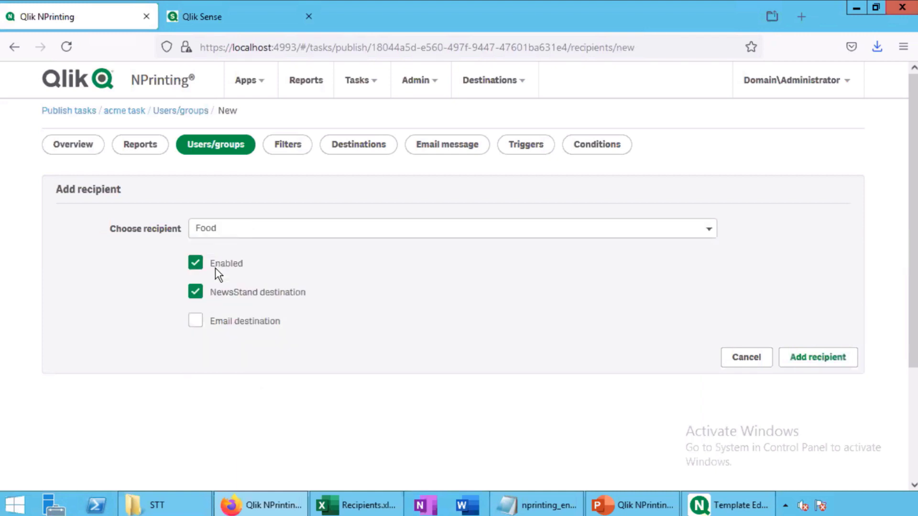
left_click(808, 357)
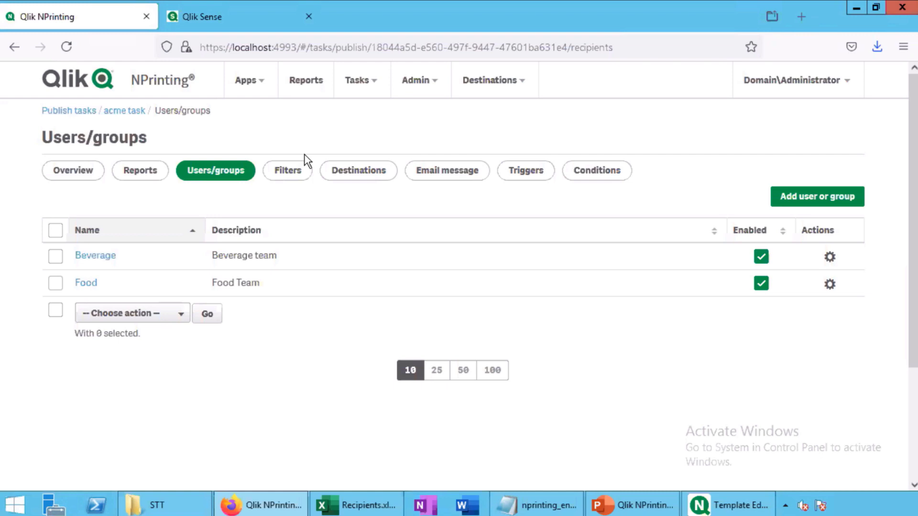
Enable Email for all in the acme task's Destinations settings
left_click(335, 178)
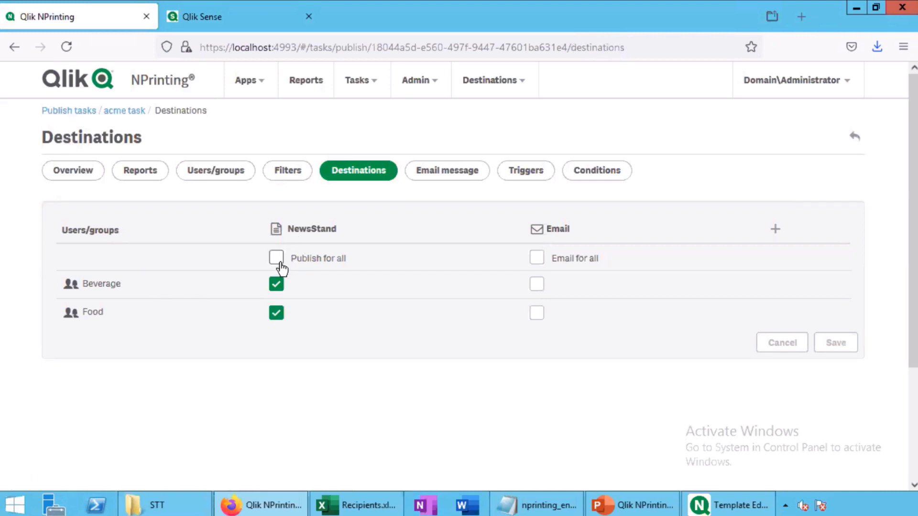
left_click(536, 261)
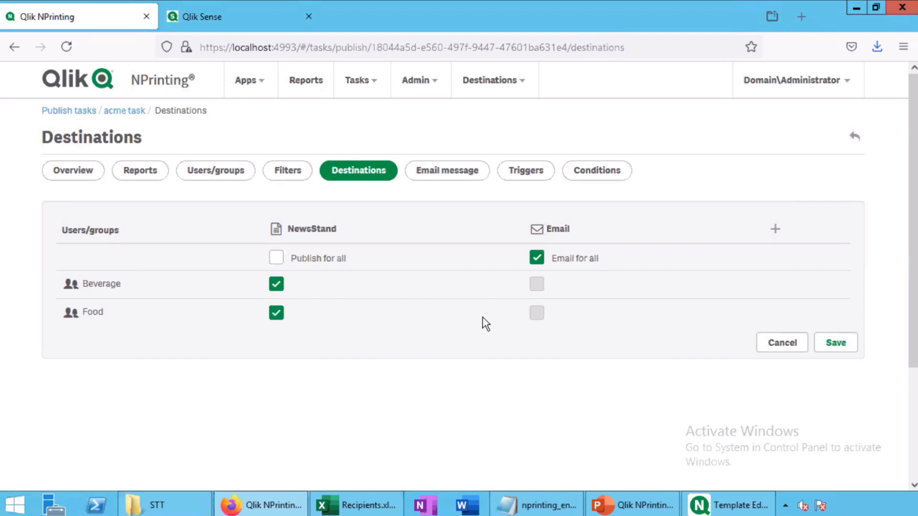
Save the destination settings and set the email subject to 'Acmereport'
left_click(835, 342)
left_click(447, 169)
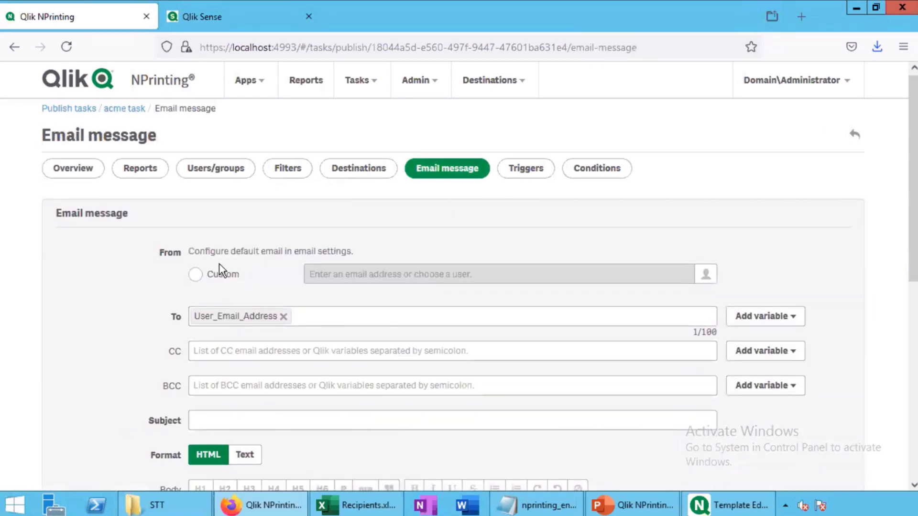
scroll(219, 263, "down", 3)
left_click(223, 273)
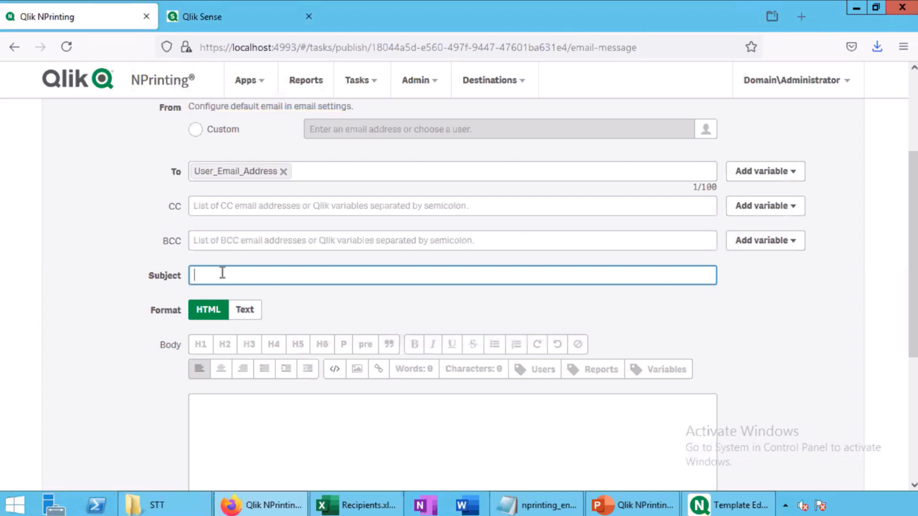
type("Acmereport")
Place the caret in the still-empty email body editor
scroll(242, 302, "down", 3)
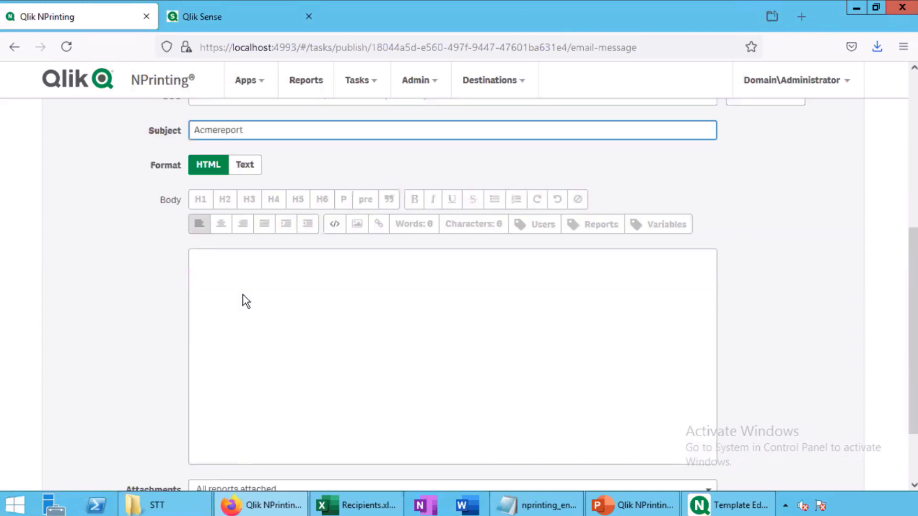
left_click(259, 261)
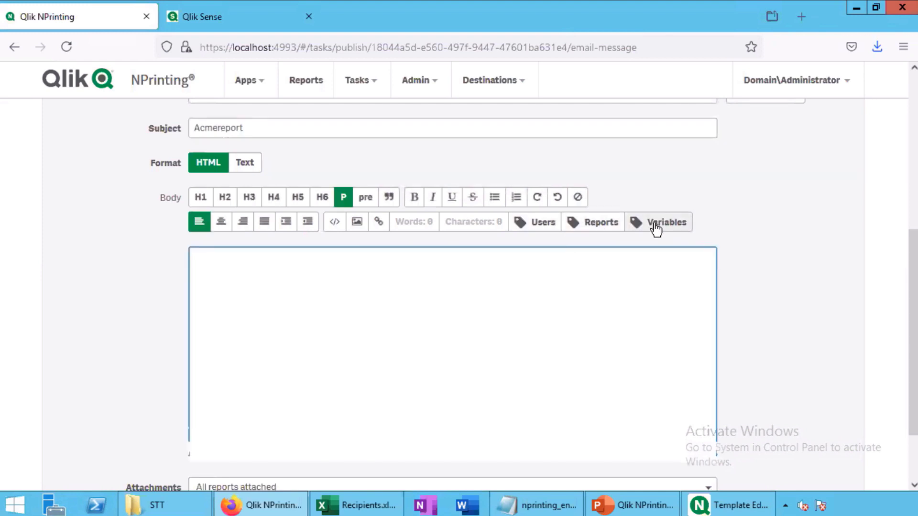
scroll(655, 223, "up", 2)
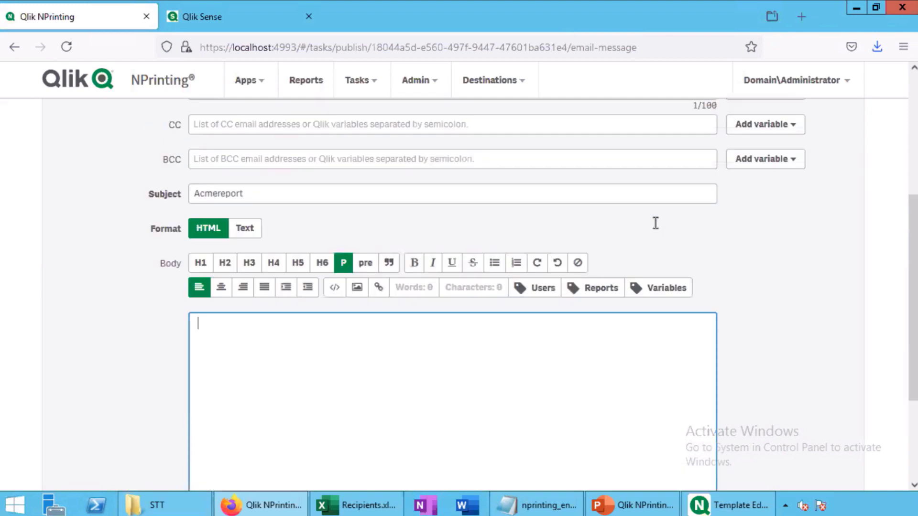
scroll(547, 350, "up", 3)
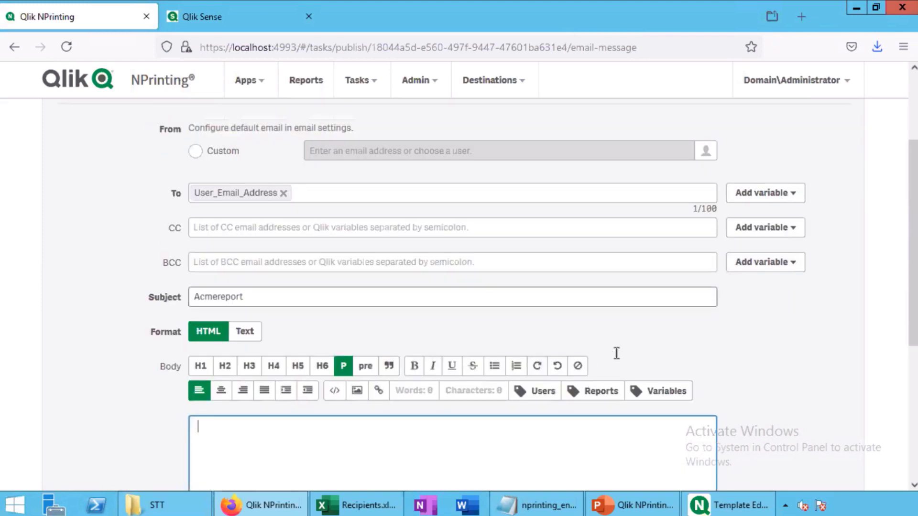
scroll(616, 354, "down", 5)
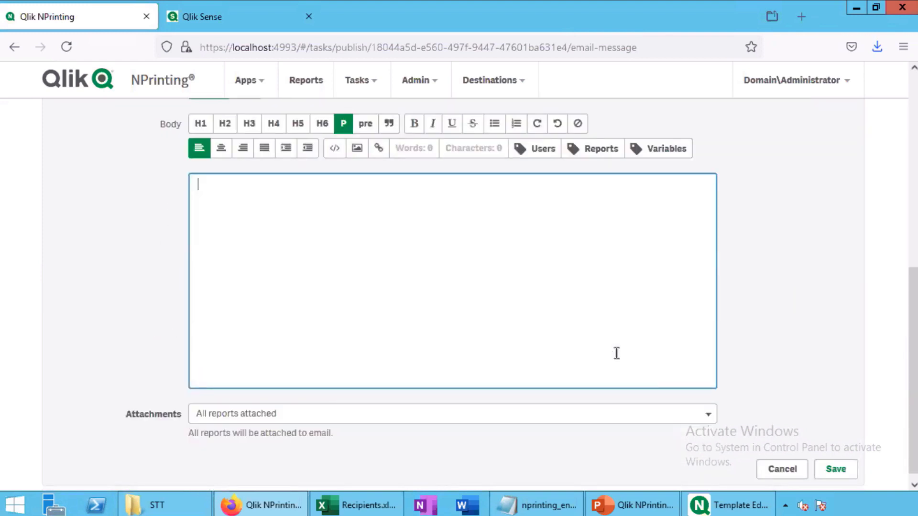
scroll(354, 316, "up", 2)
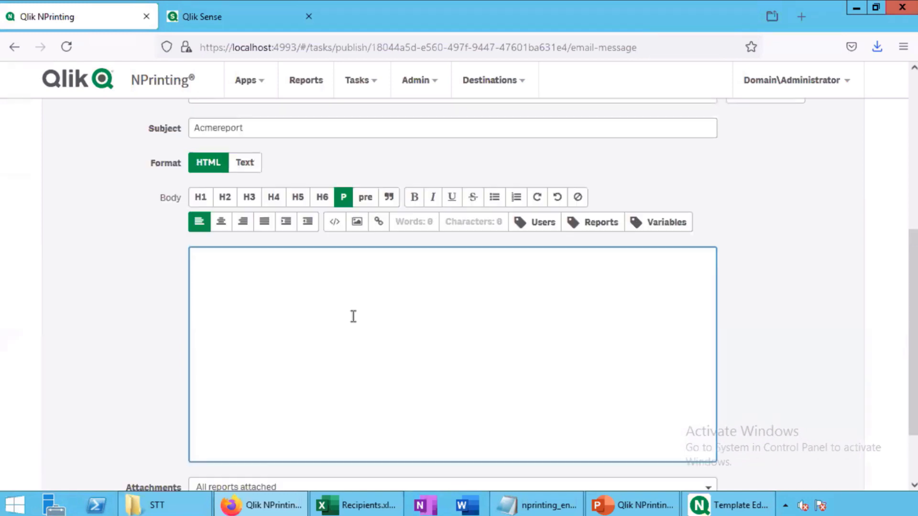
left_click(353, 316)
scroll(393, 326, "down", 2)
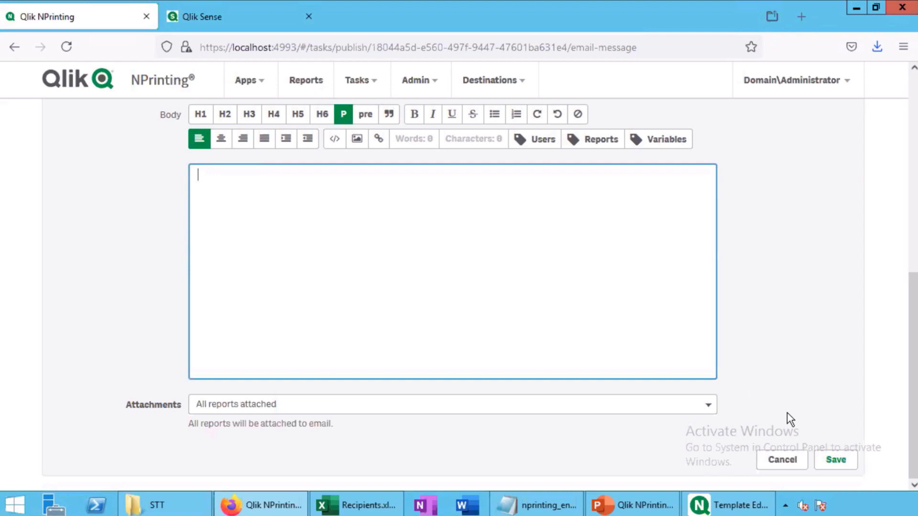
Save the email message and start a new trigger named 'acme'
left_click(829, 460)
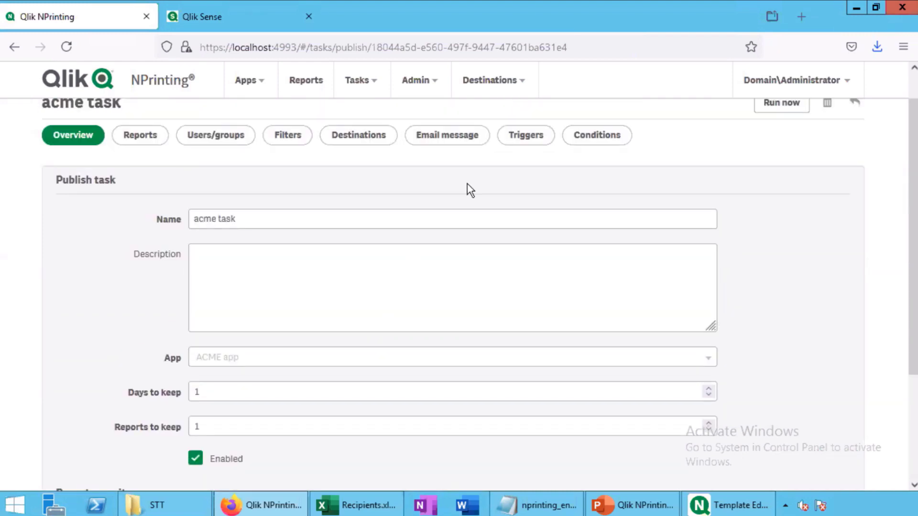
left_click(532, 143)
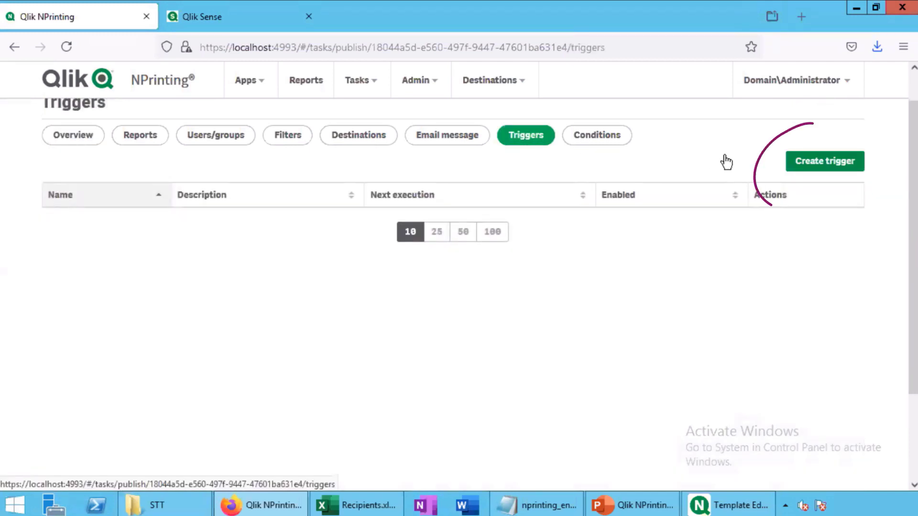
left_click(808, 162)
left_click(317, 216)
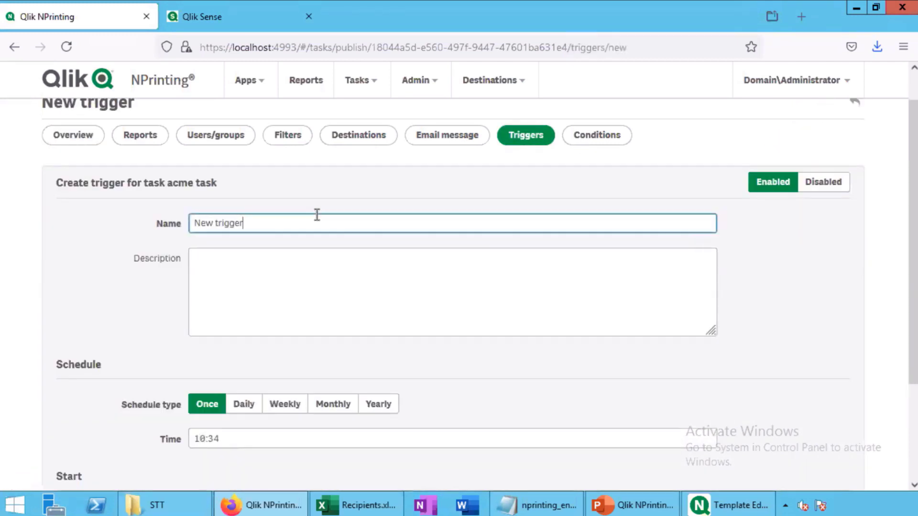
key("ctrl+a")
type("acme")
left_click(201, 294)
Set the acme trigger to weekly on Mondays, once at 08:00, and create it
scroll(200, 294, "down", 3)
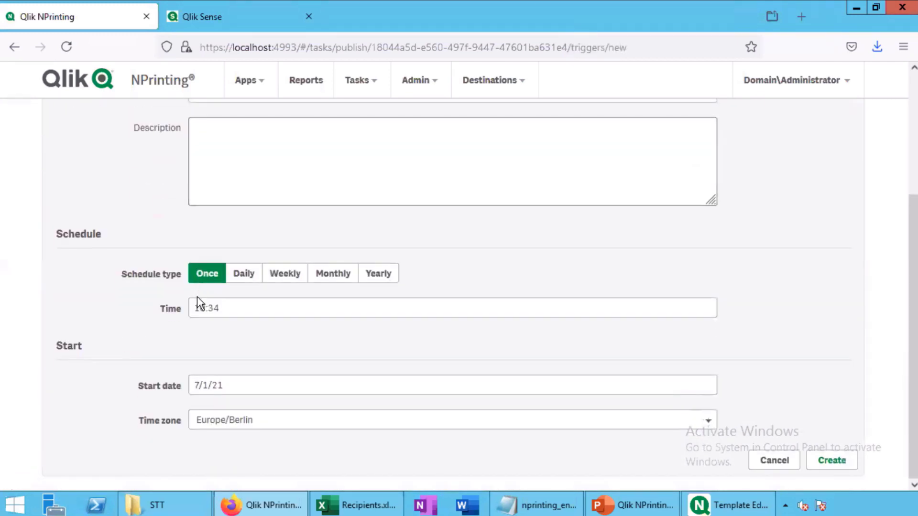
left_click(282, 277)
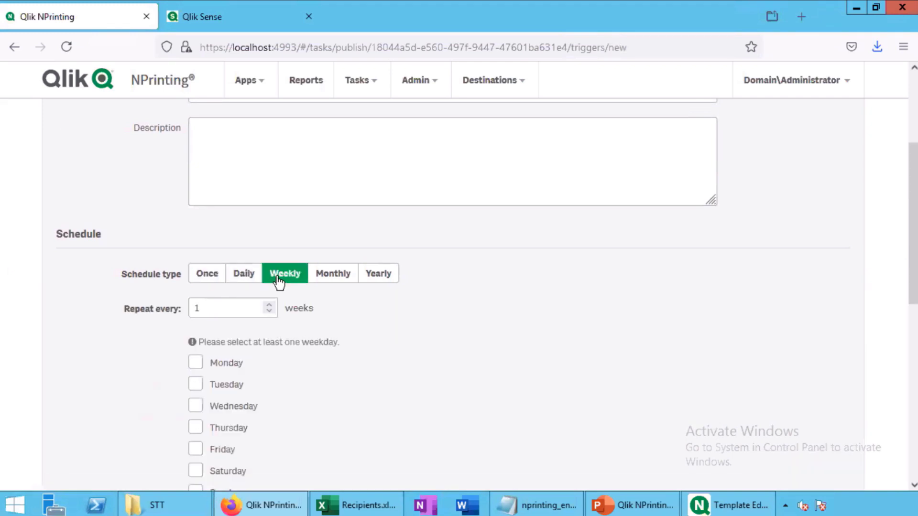
scroll(279, 282, "down", 4)
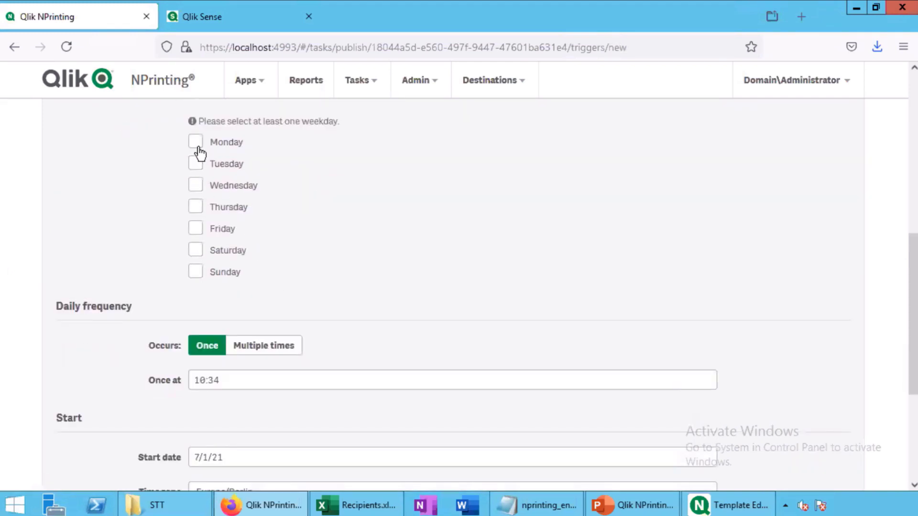
left_click(196, 144)
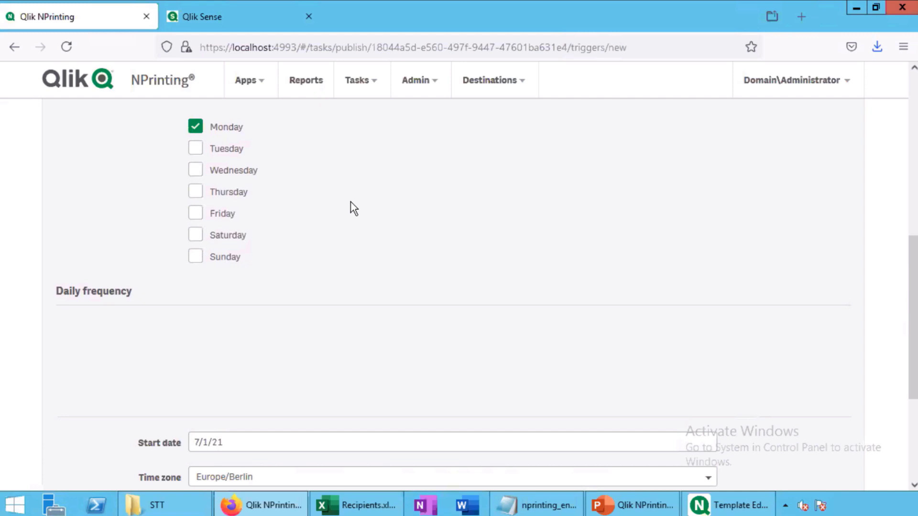
scroll(351, 202, "down", 2)
left_click(263, 288)
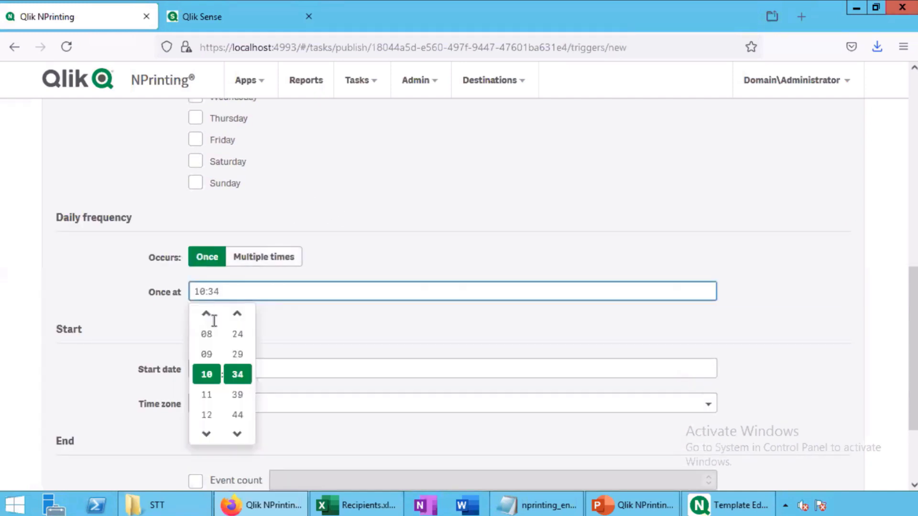
left_click(207, 333)
left_click(227, 293)
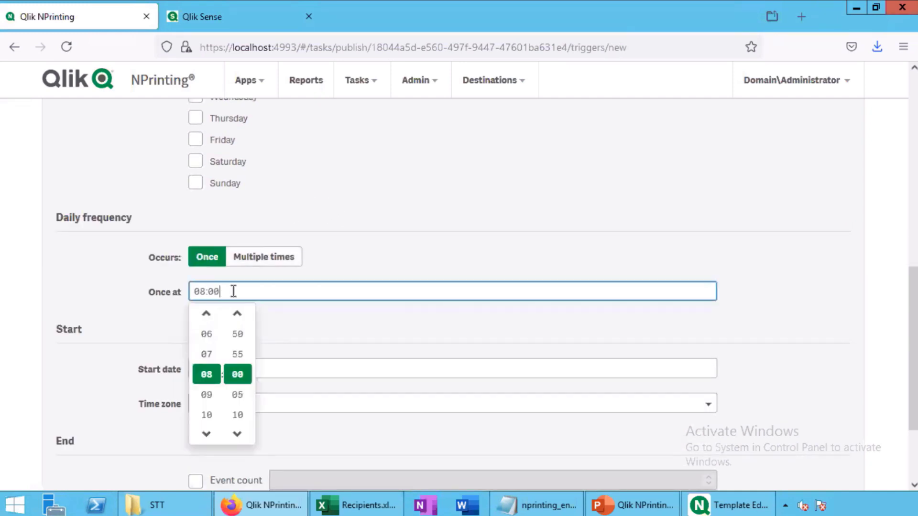
scroll(413, 333, "down", 3)
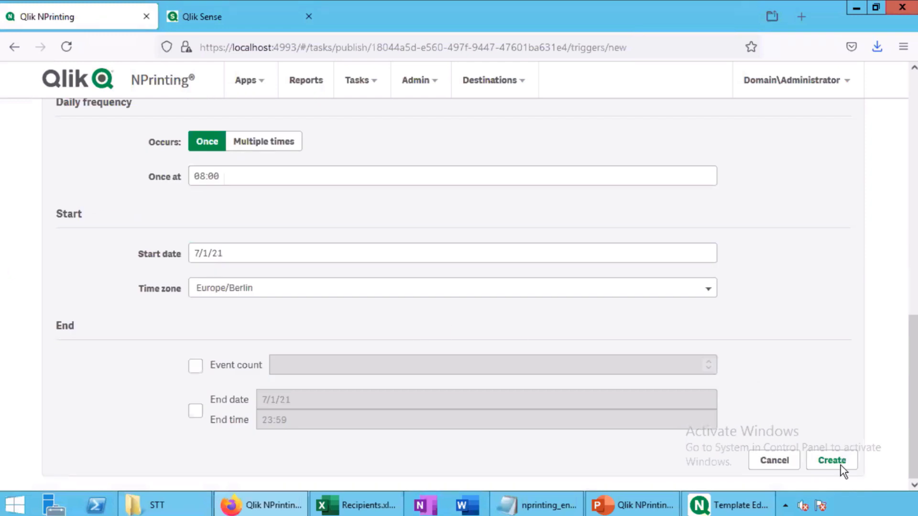
left_click(829, 460)
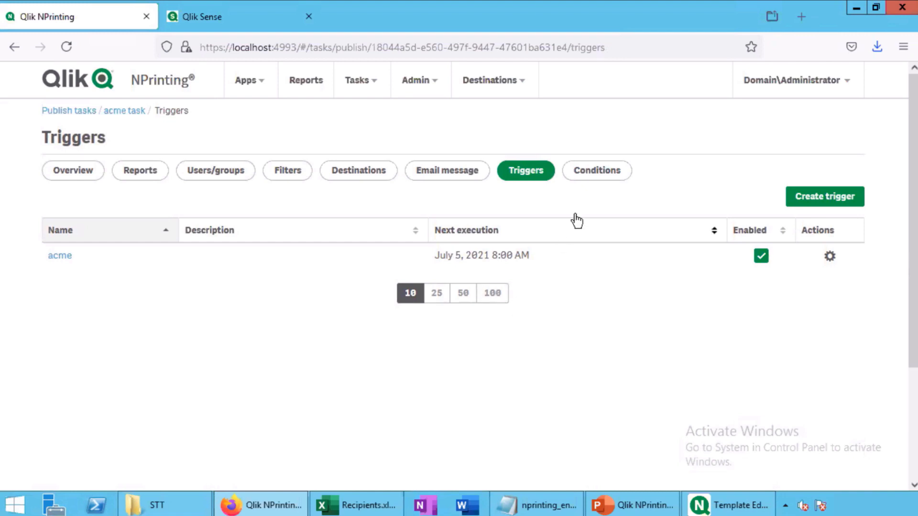
Try adding a task condition, find none available, and return to Triggers
left_click(597, 174)
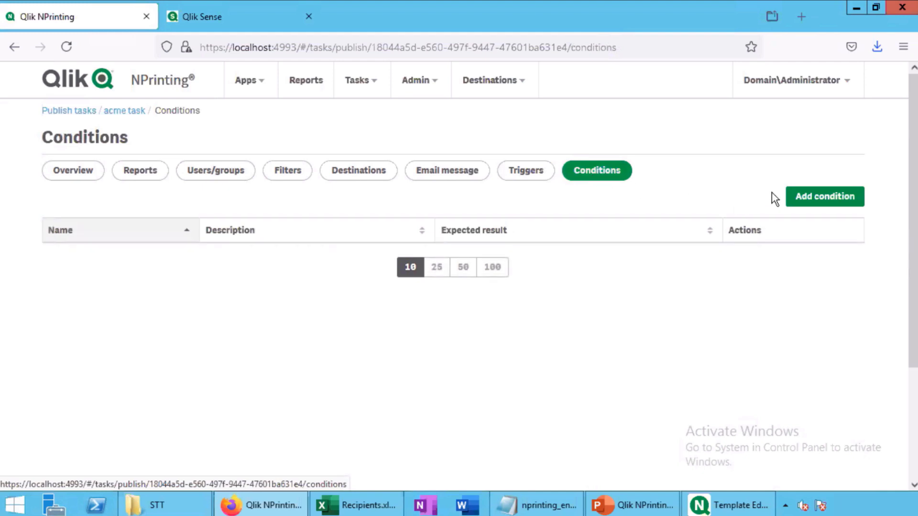
left_click(807, 198)
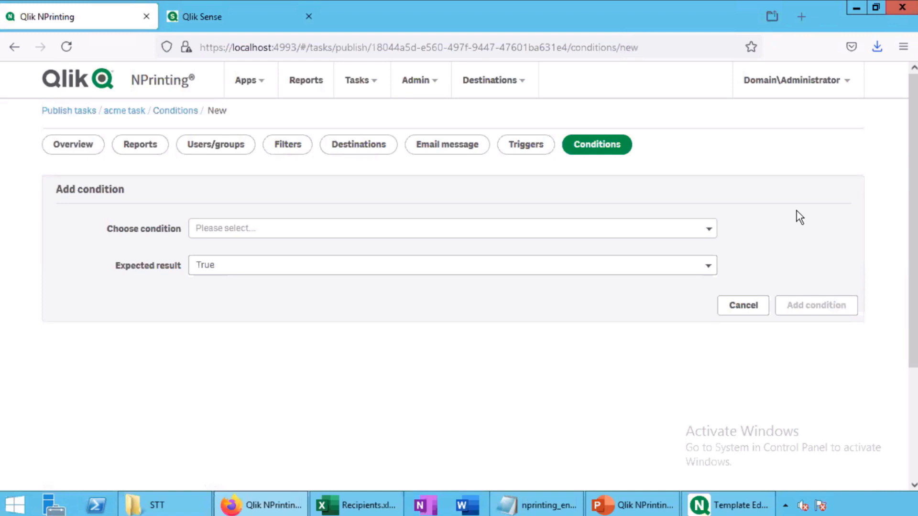
left_click(680, 229)
type("a")
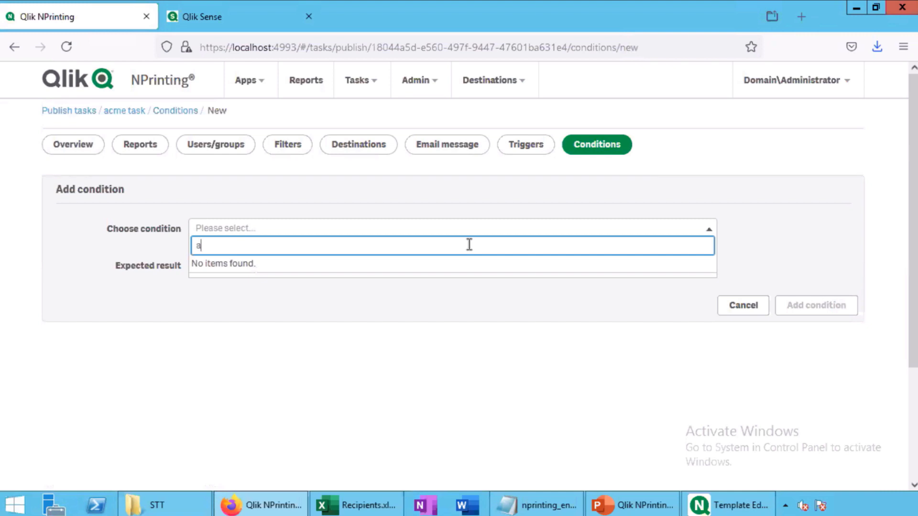
left_click(261, 307)
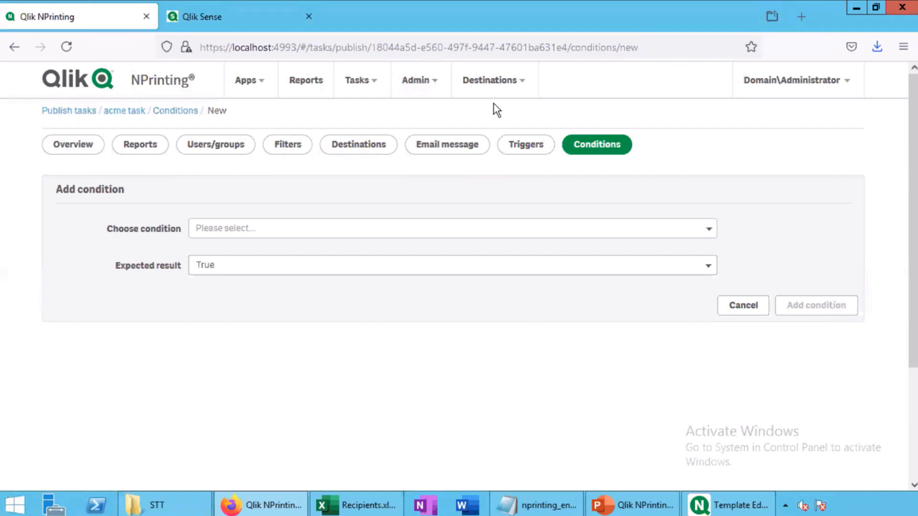
left_click(515, 144)
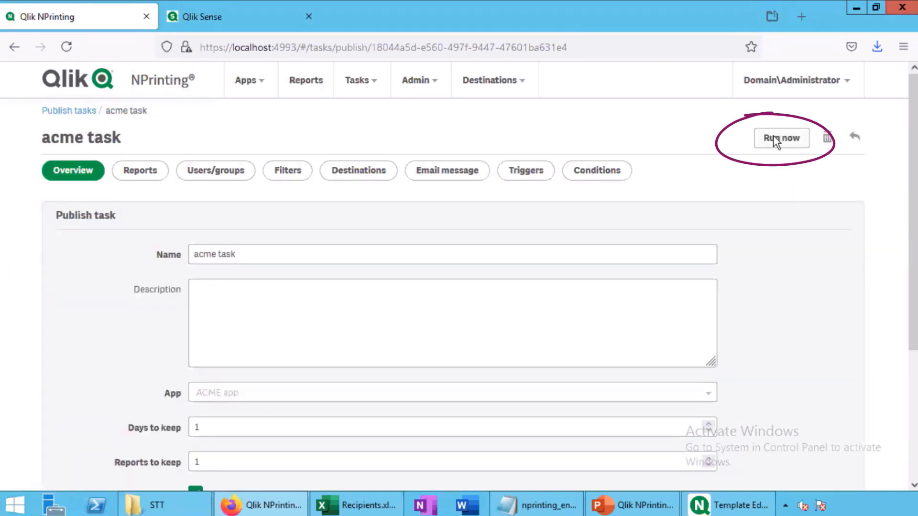
Run the acme task now and view the Admin Task executions list
left_click(773, 138)
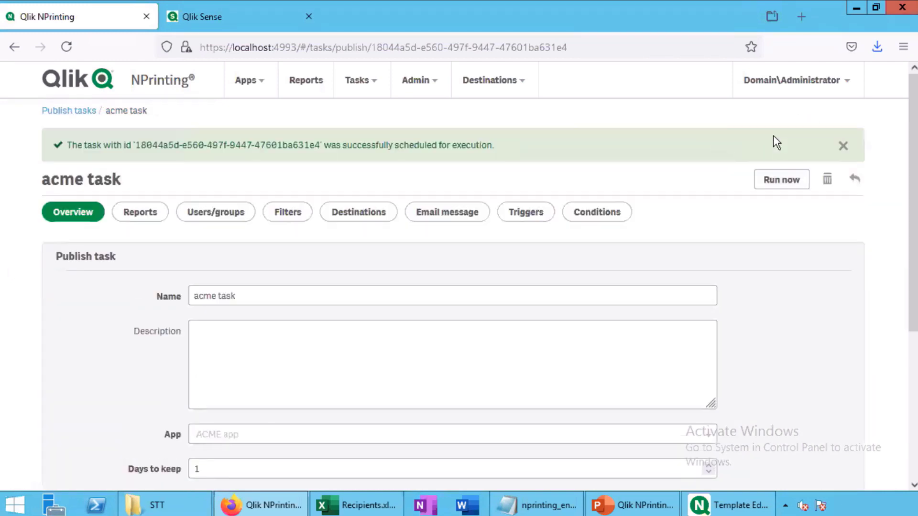
left_click(415, 80)
left_click(443, 186)
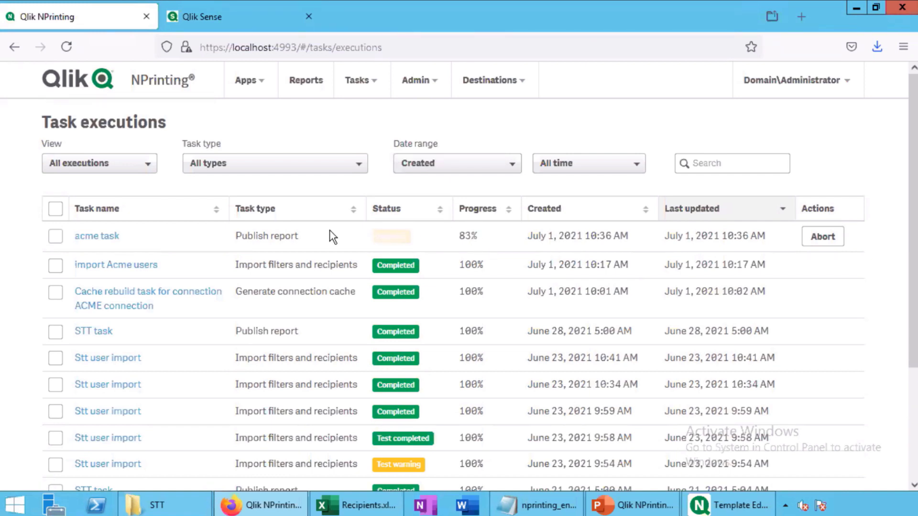
Open the acme execution log and highlight the 'No SMTP server has been configured yet' error
left_click(94, 234)
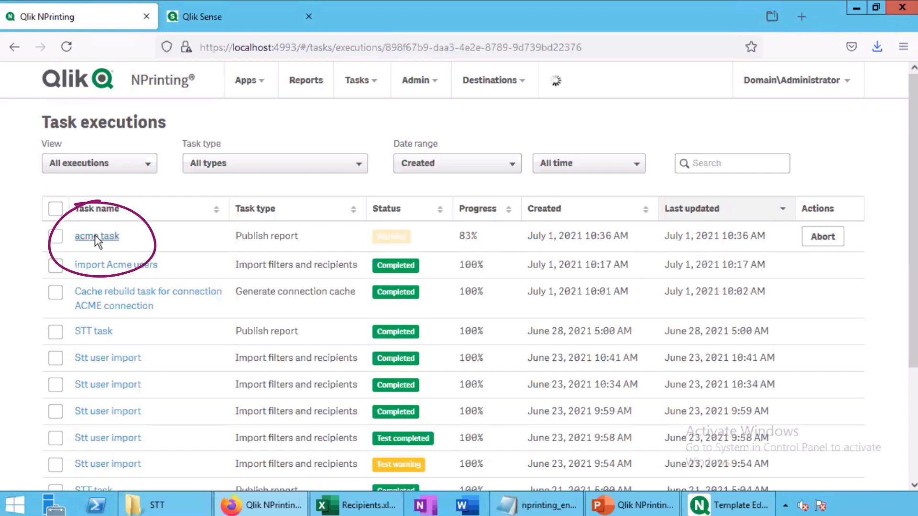
scroll(341, 184, "down", 3)
scroll(341, 184, "down", 2)
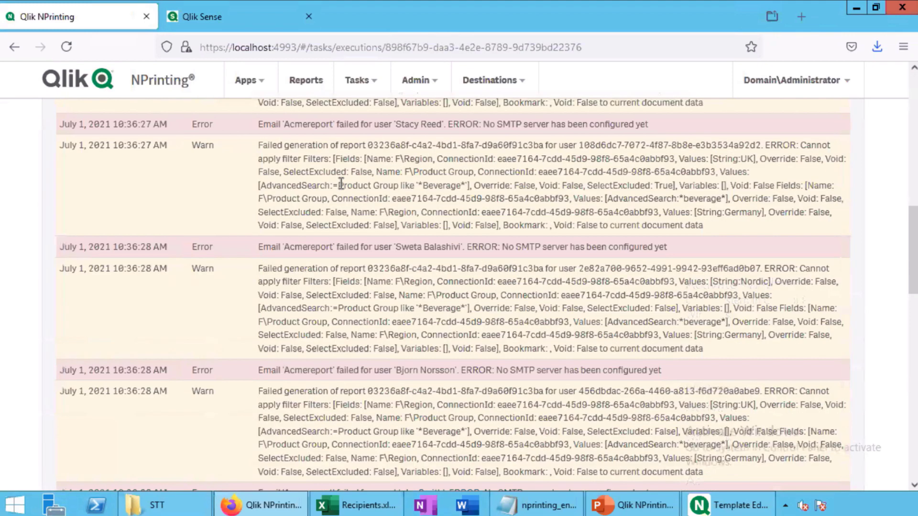
scroll(341, 187, "up", 2)
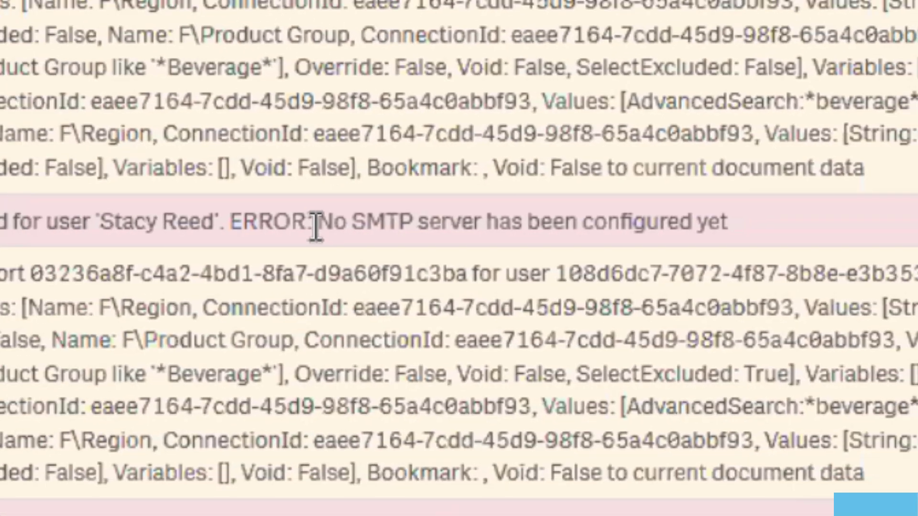
left_click_drag(239, 233, 369, 236)
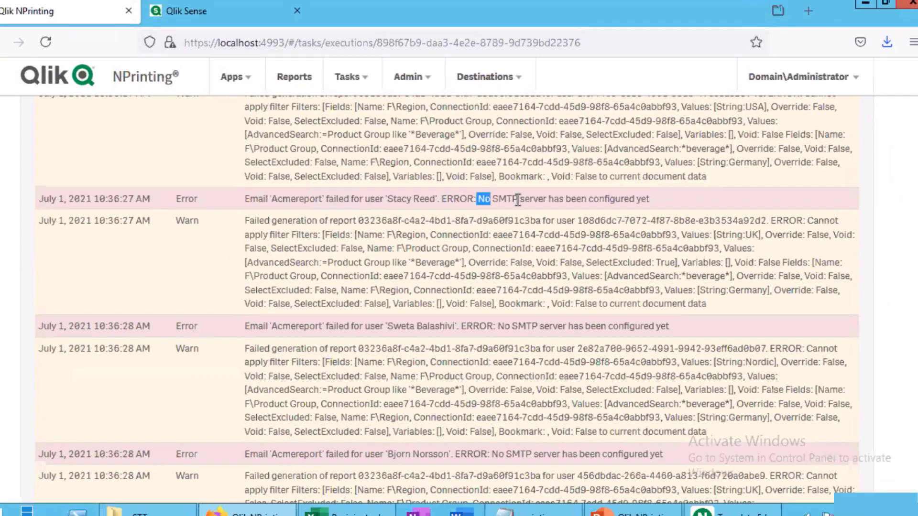
left_click_drag(517, 199, 663, 204)
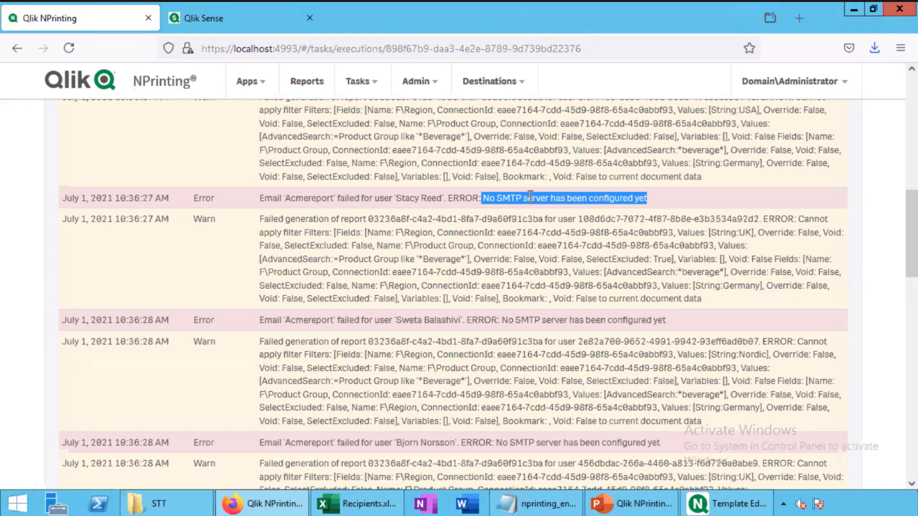
scroll(529, 197, "down", 6)
left_click(437, 82)
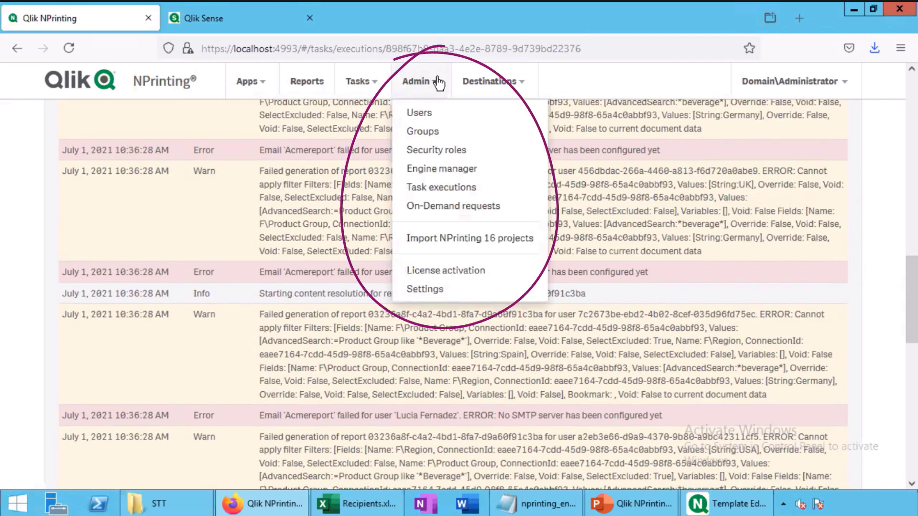
Open the Email tab of NPrinting's Admin settings and point out the blank SMTP server address and port fields
left_click(451, 289)
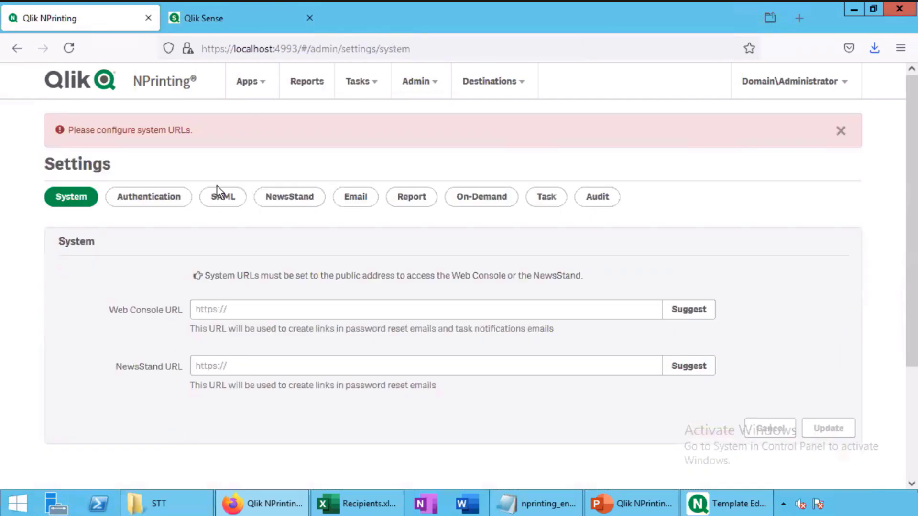
left_click(348, 203)
scroll(340, 239, "down", 4)
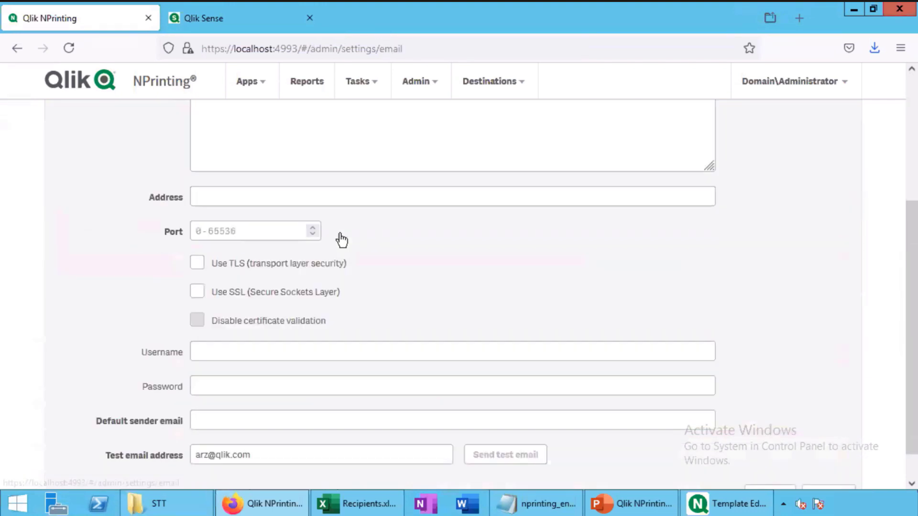
scroll(339, 237, "up", 3)
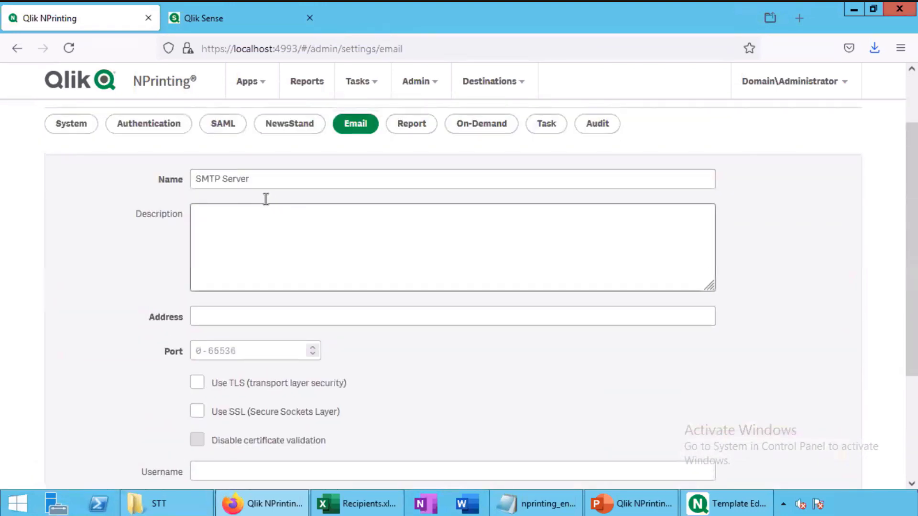
left_click(218, 319)
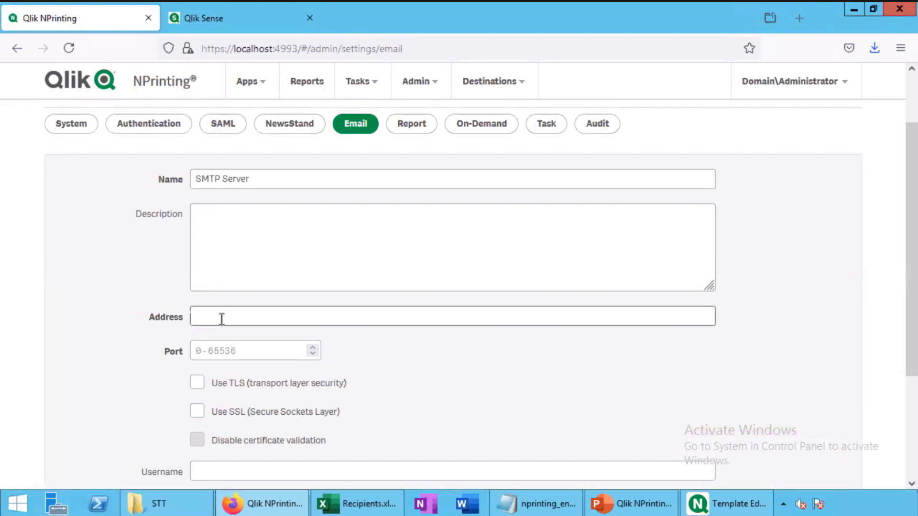
scroll(224, 317, "down", 3)
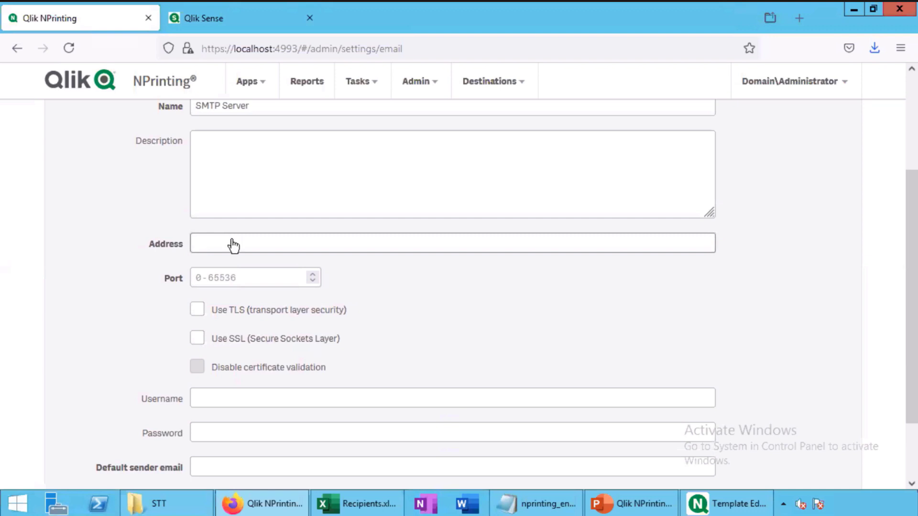
scroll(239, 248, "down", 2)
scroll(248, 219, "up", 1)
scroll(249, 219, "up", 1)
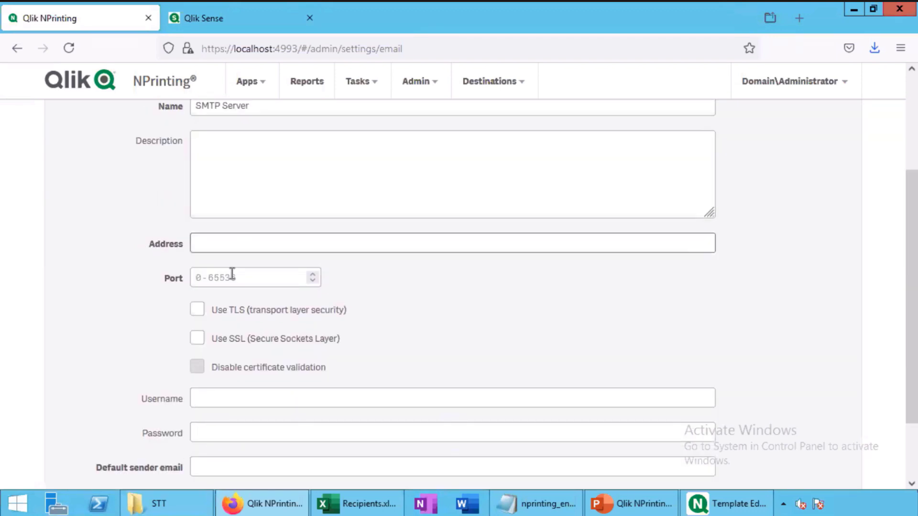
scroll(237, 271, "down", 3)
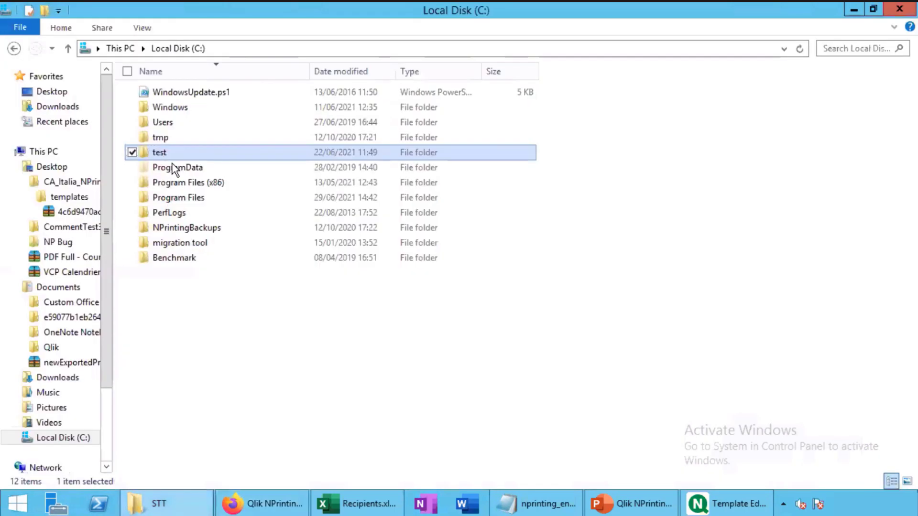
Browse from the C: drive into ProgramData\NPrinting\Logs
double_click(174, 168)
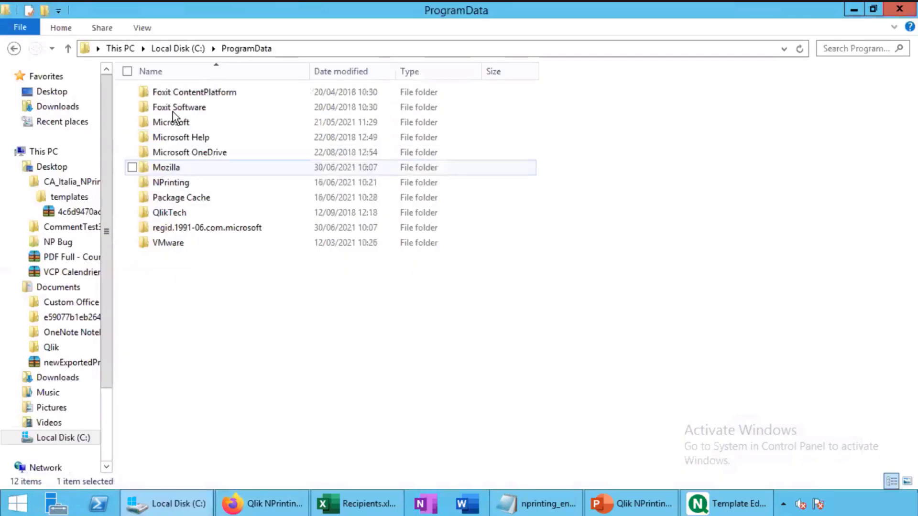
double_click(170, 184)
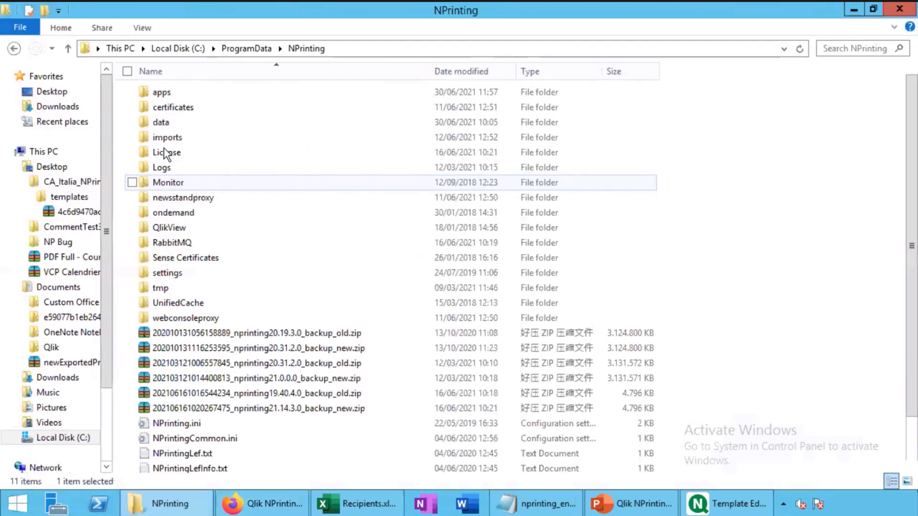
double_click(161, 168)
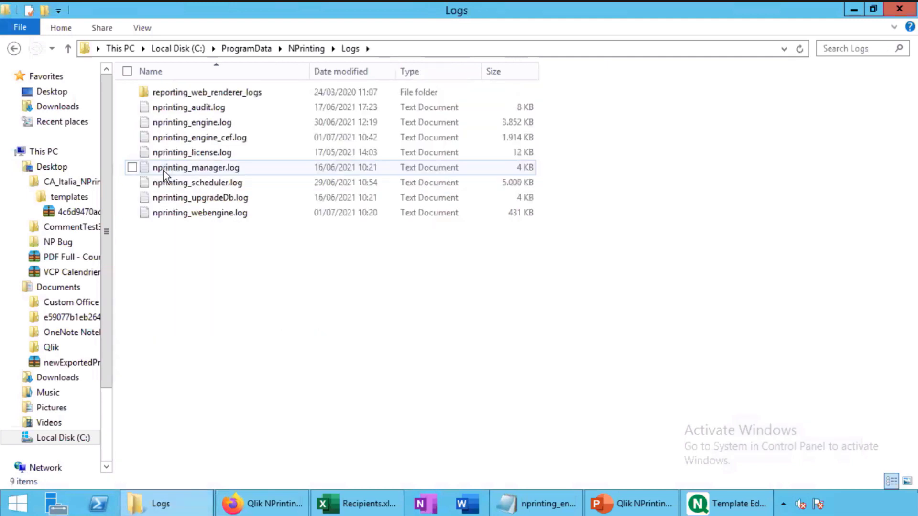
Open nprinting_engine.log in Notepad and jump to its latest entries
double_click(170, 125)
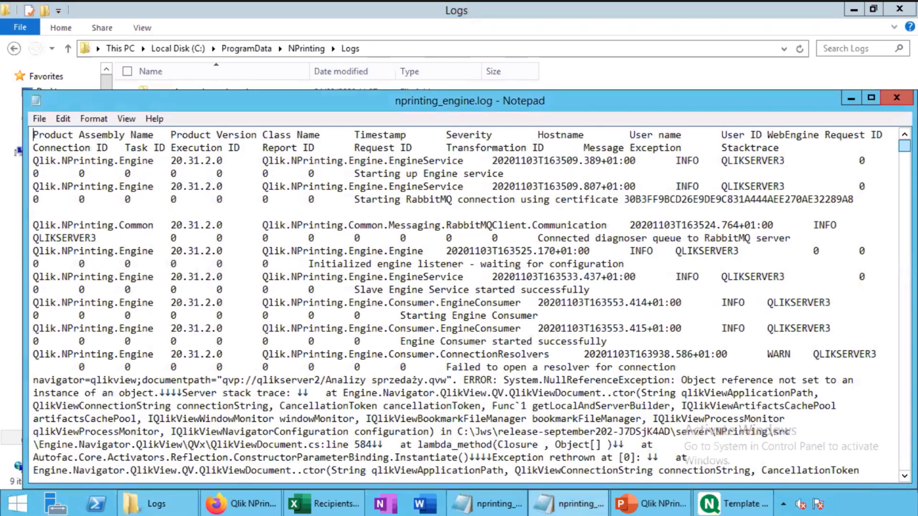
left_click(903, 258)
key("ctrl+End")
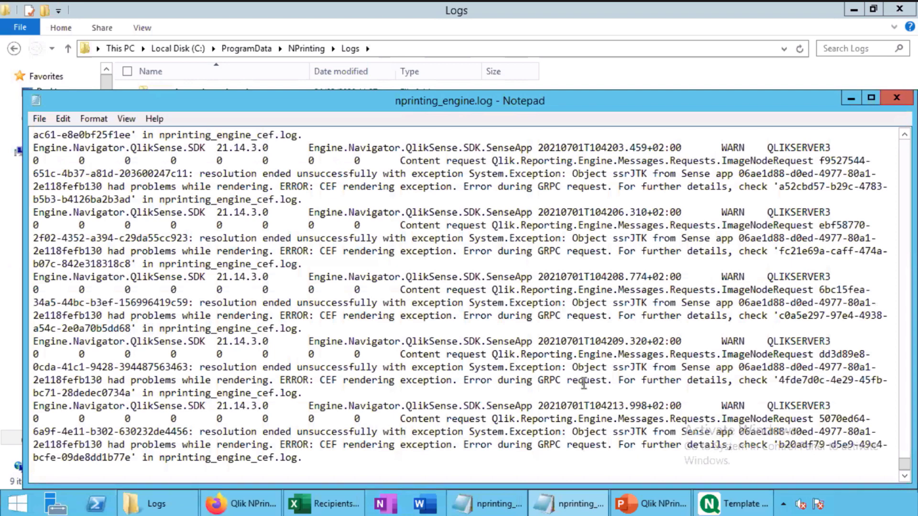
scroll(556, 403, "up", 2)
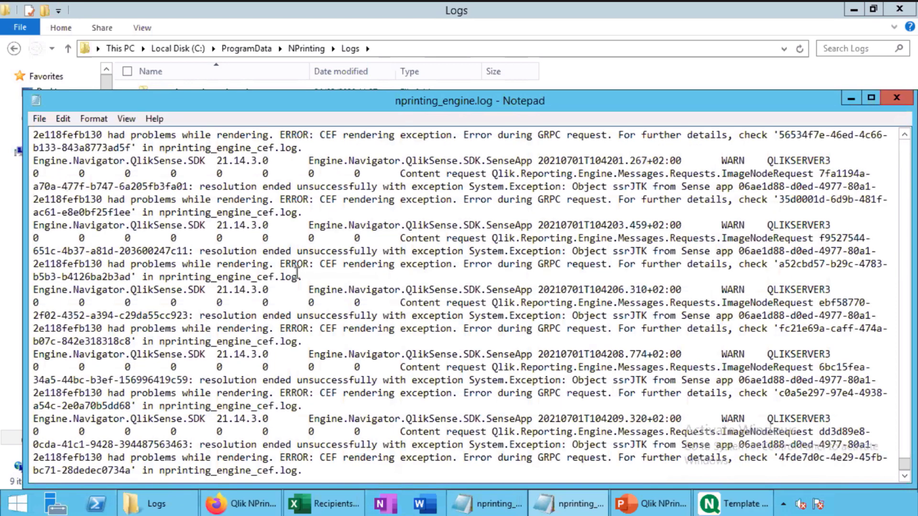
Select and copy the 'CEF rendering exception. Error during GRPC request' message
left_click(280, 264)
left_click(349, 273, "shift")
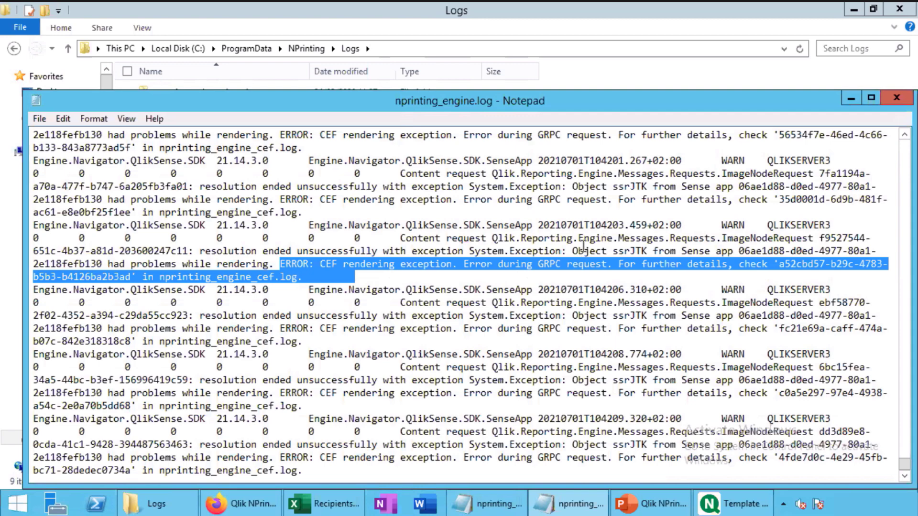
left_click_drag(319, 264, 607, 264)
right_click(476, 266)
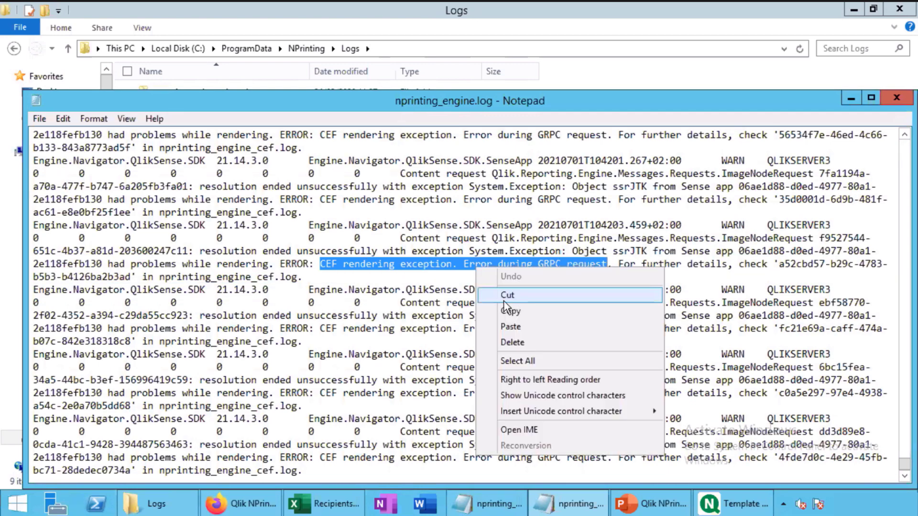
left_click(510, 310)
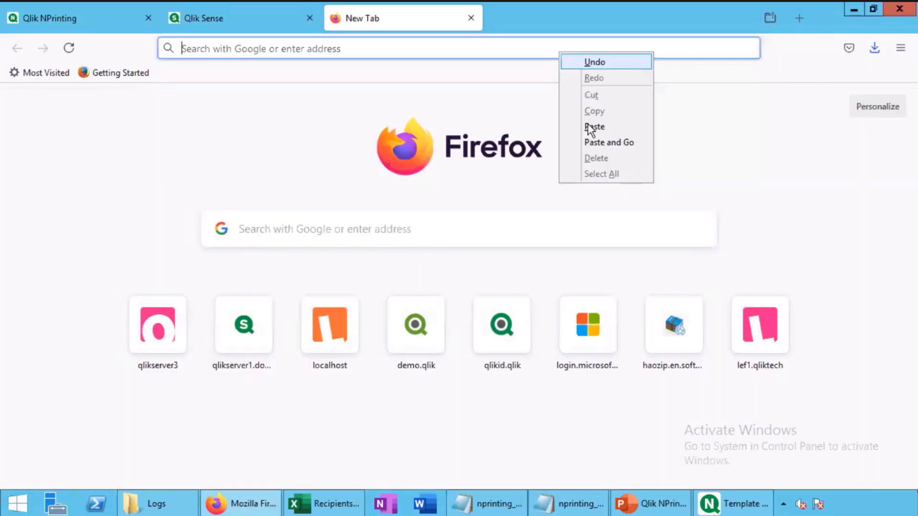
Web-search the pasted CEF rendering error and open the Qlik Community result in a new tab
left_click(593, 127)
key("Return")
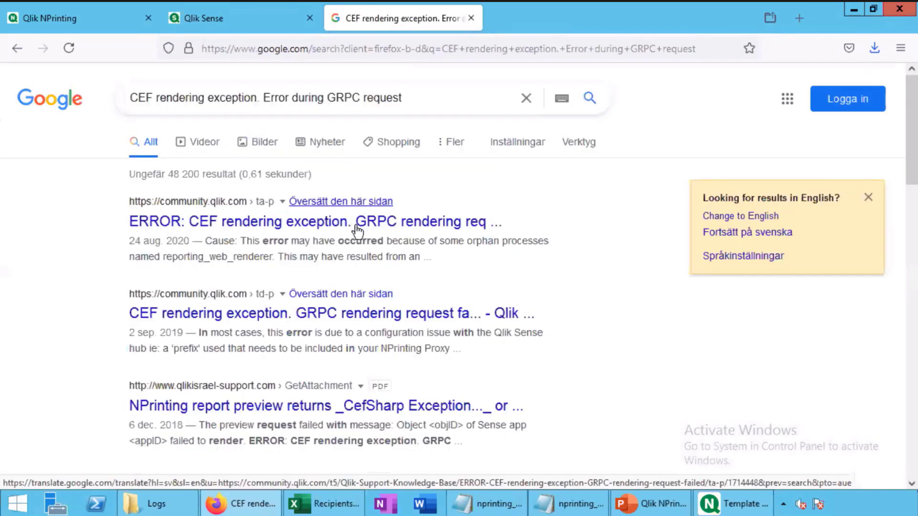
middle_click(354, 292)
left_click(544, 27)
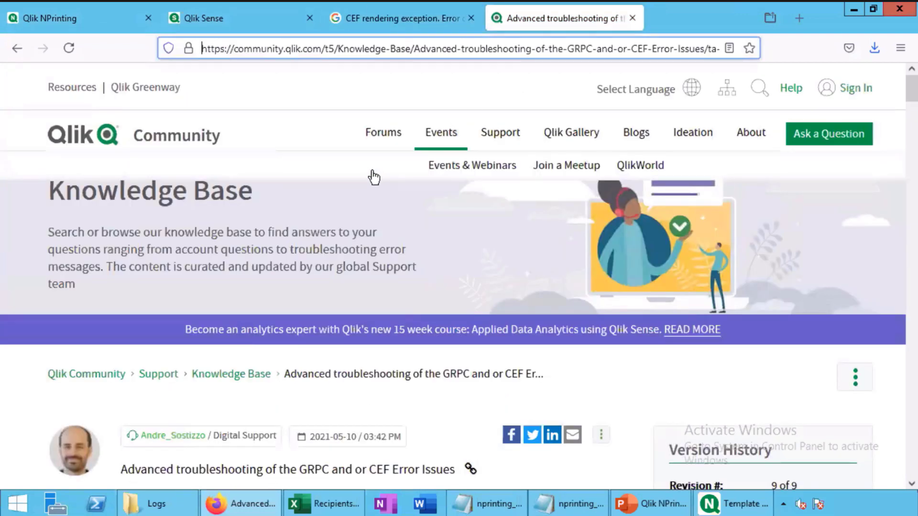
Read through the GRPC and/or CEF troubleshooting article, highlighting the title and reviewing its resolutions
scroll(349, 205, "down", 3)
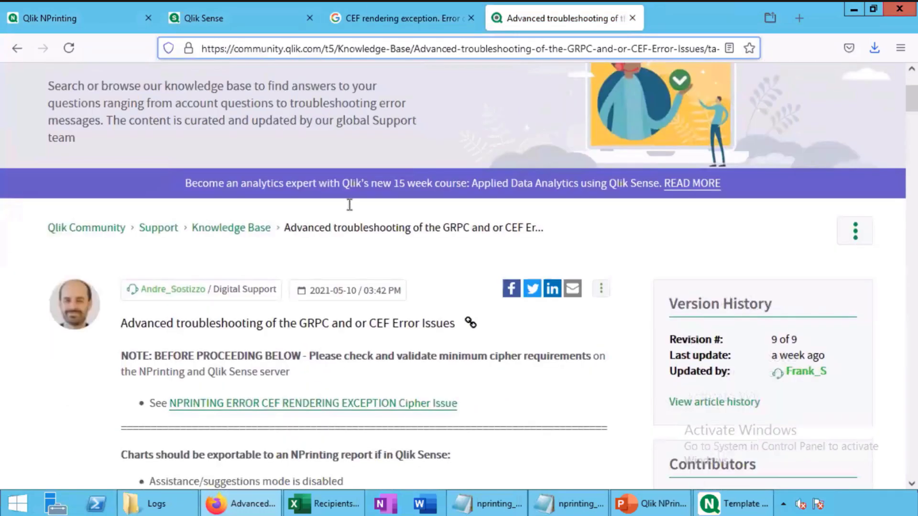
scroll(349, 204, "down", 2)
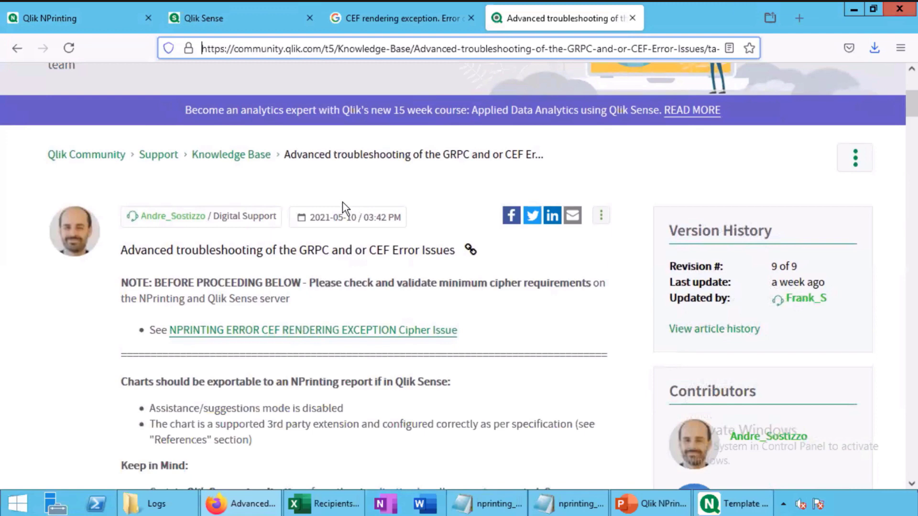
scroll(345, 208, "down", 5)
scroll(345, 201, "up", 5)
left_click_drag(297, 250, 393, 255)
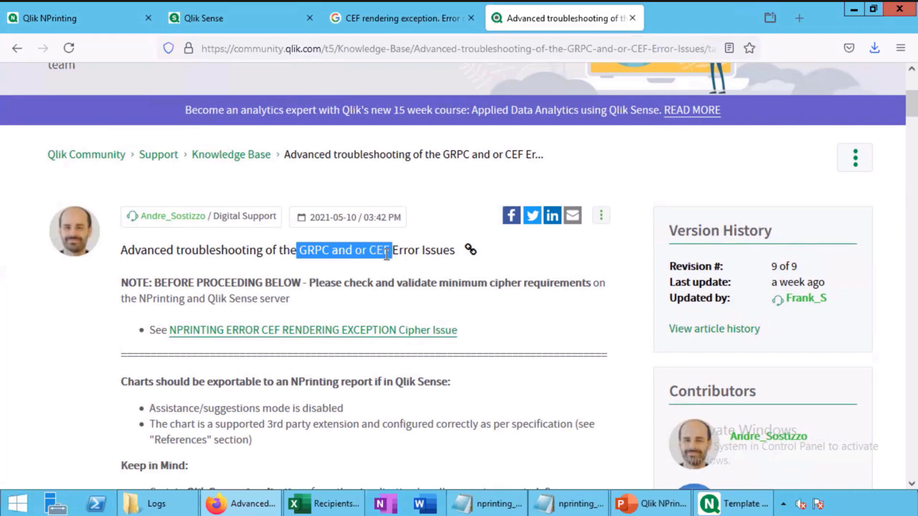
scroll(388, 253, "down", 6)
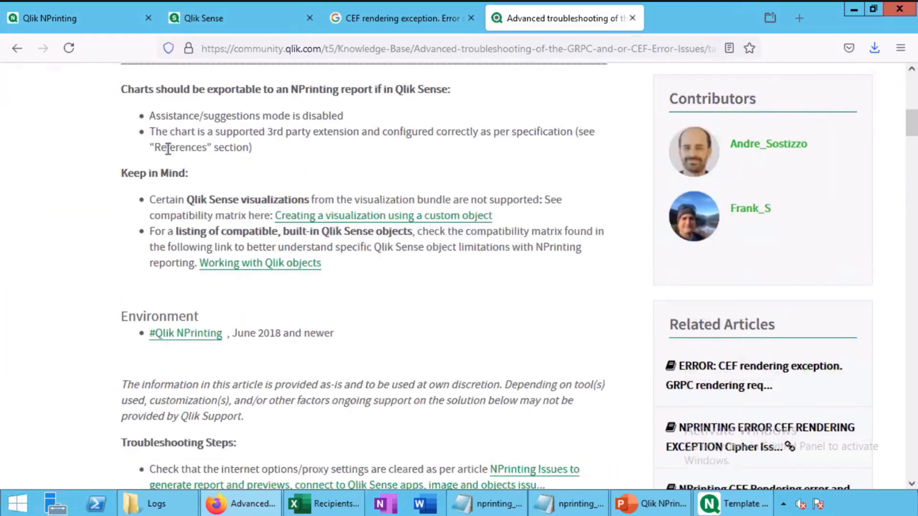
scroll(180, 207, "down", 5)
scroll(181, 210, "down", 2)
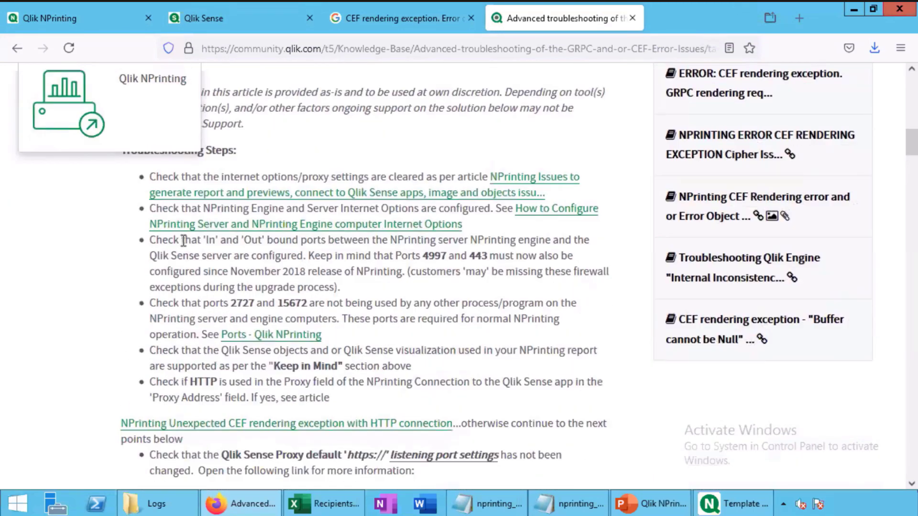
scroll(187, 239, "down", 5)
scroll(189, 236, "down", 8)
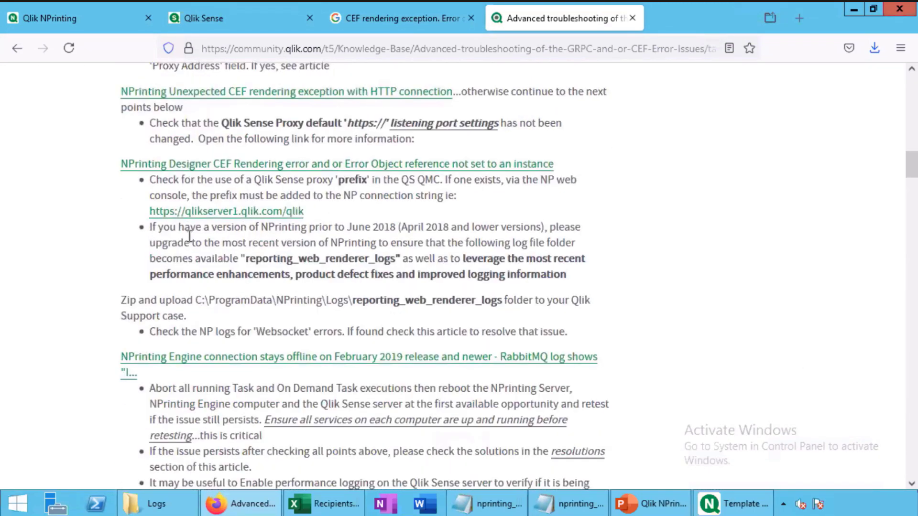
scroll(191, 235, "down", 4)
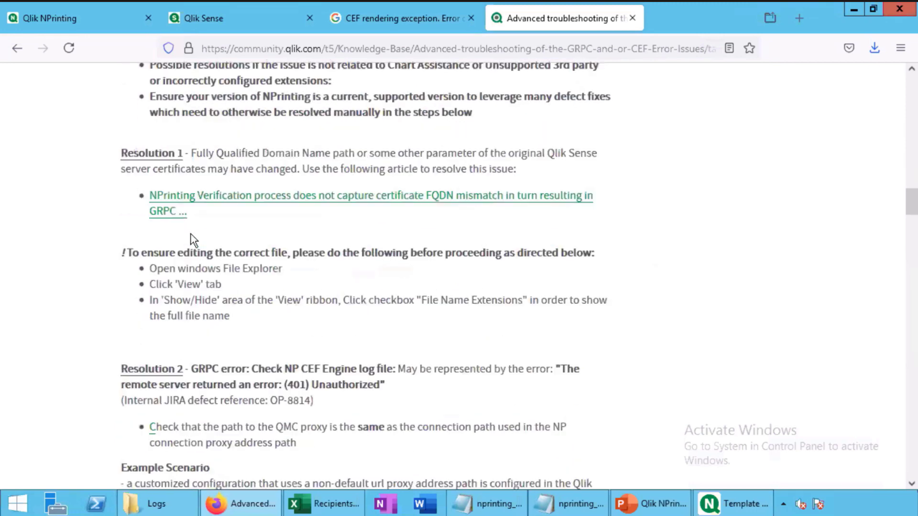
scroll(191, 234, "down", 3)
scroll(192, 233, "down", 2)
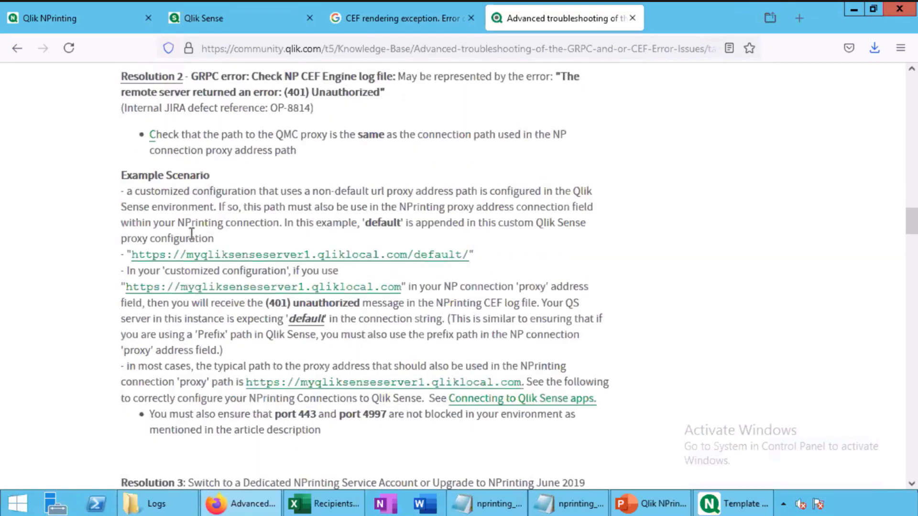
scroll(191, 233, "down", 6)
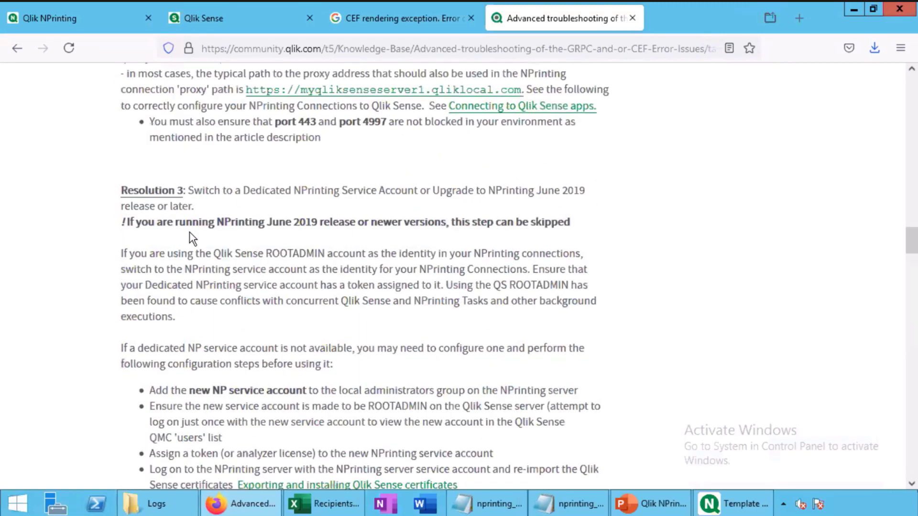
scroll(190, 234, "down", 4)
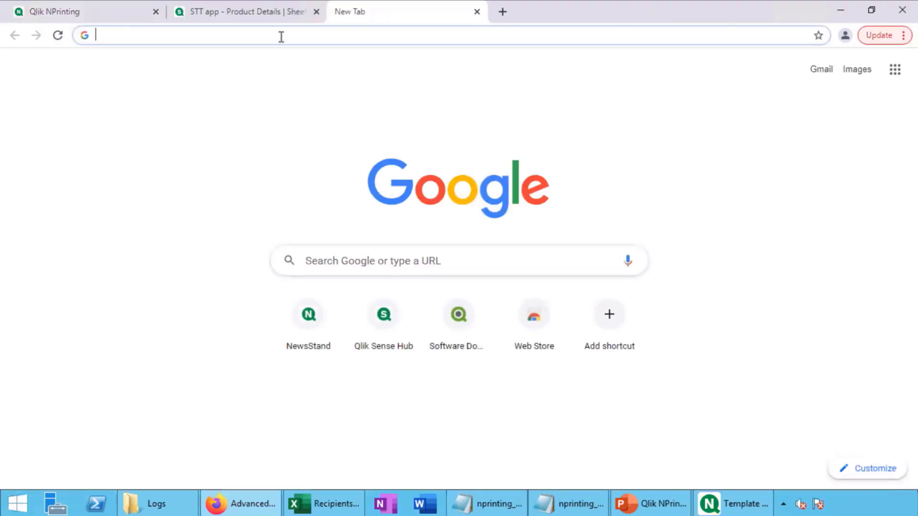
Go to the NewsStand site at localhost:4994 in Chrome
type("lo")
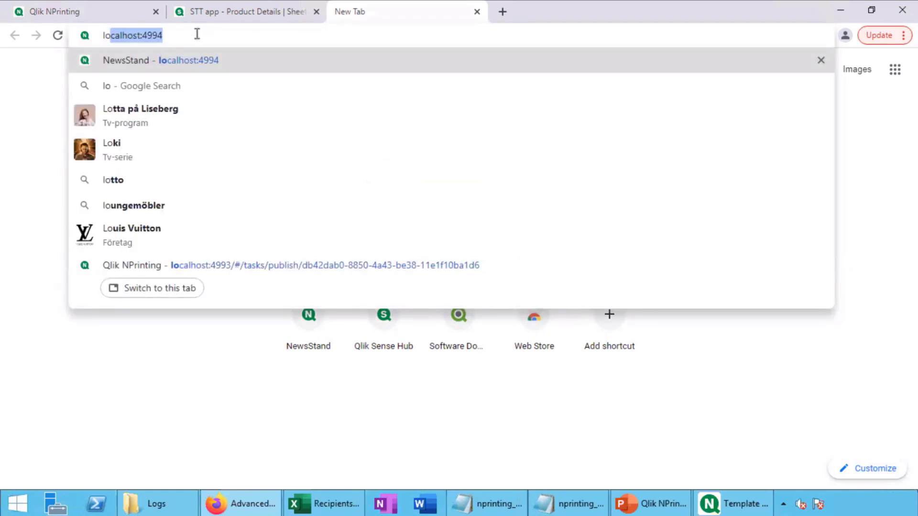
key("BackSpace")
key("BackSpace")
key("BackSpace")
type("lo")
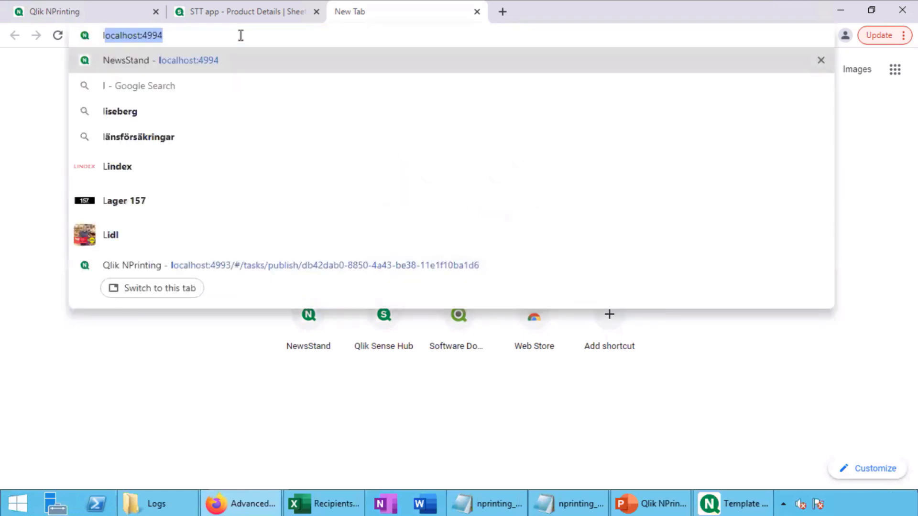
left_click(205, 59)
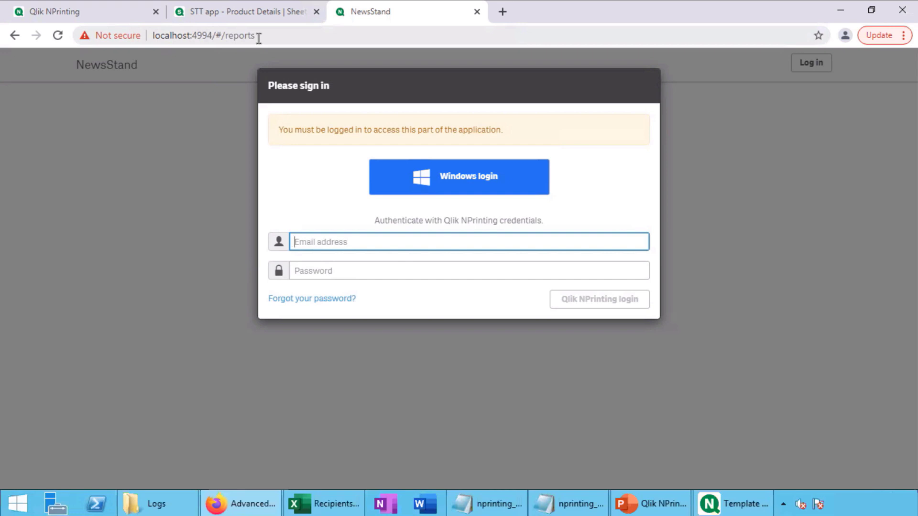
Log in with the saved user's e-mail and password, then dismiss the welcome message
left_click(320, 242)
left_click(329, 271)
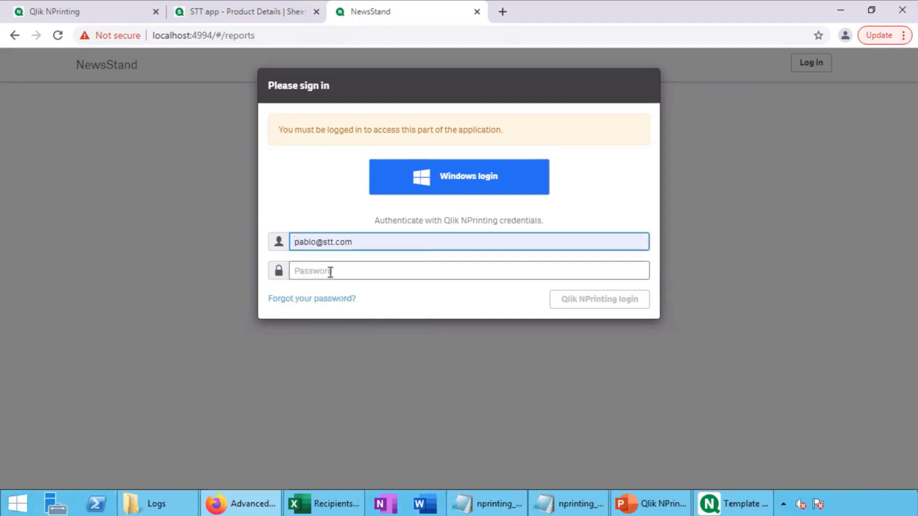
left_click(330, 272)
type("1234567")
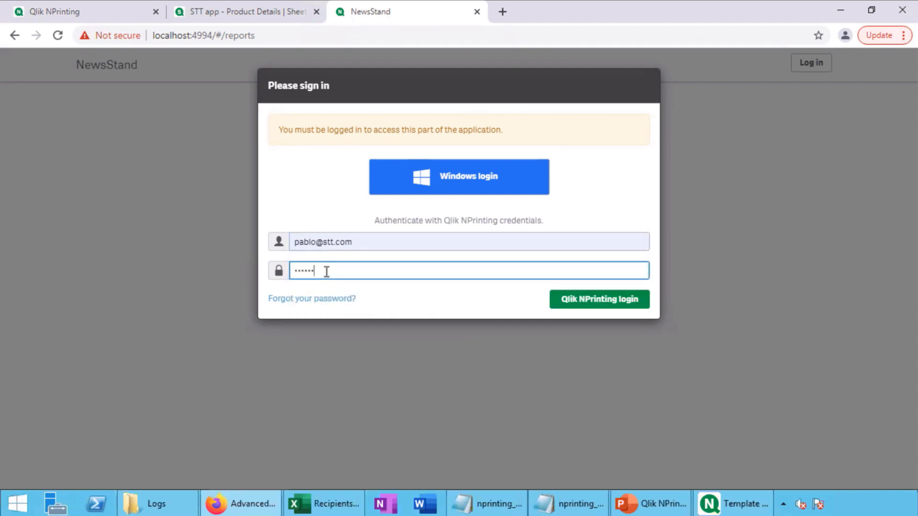
left_click(568, 309)
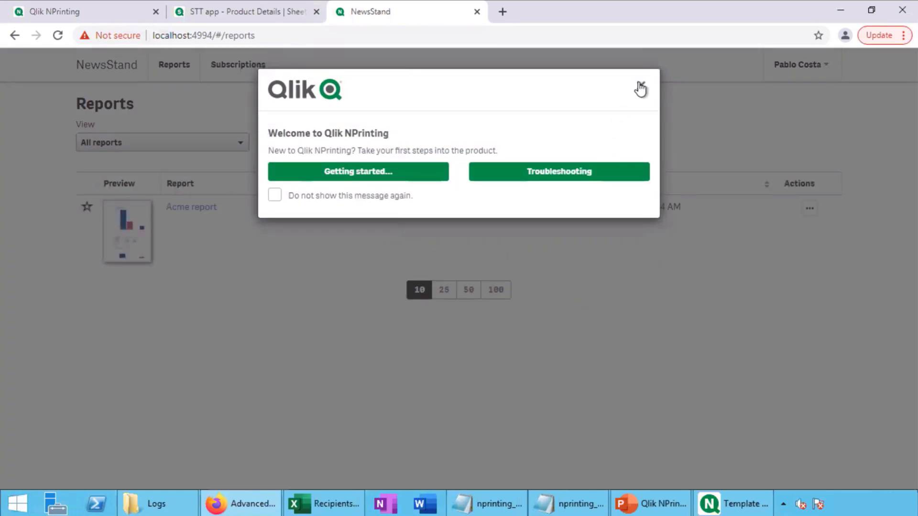
left_click(641, 87)
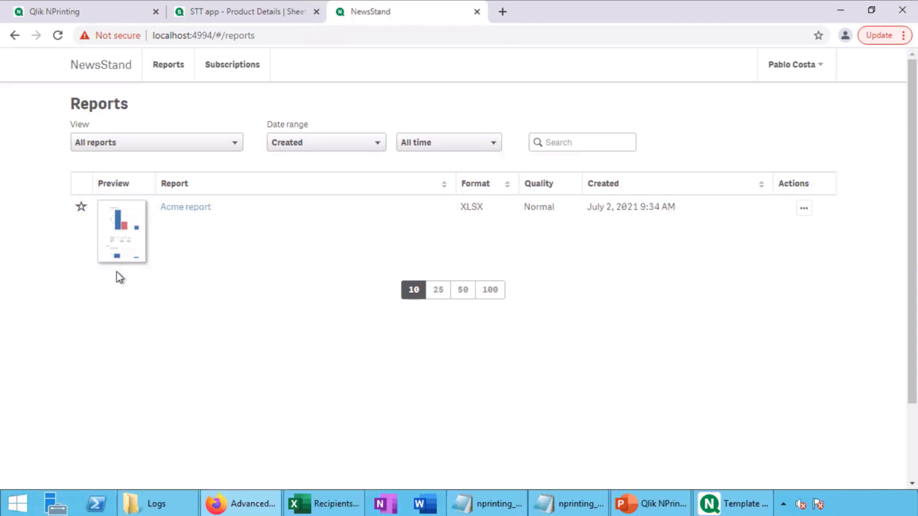
Preview the Acme report, download it, and open Acme report (2).xlsx in Excel
left_click(117, 224)
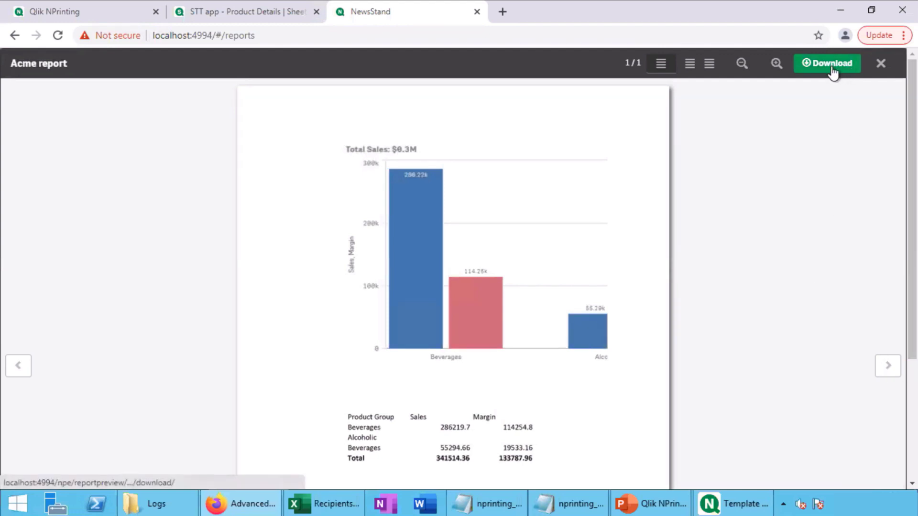
left_click(832, 70)
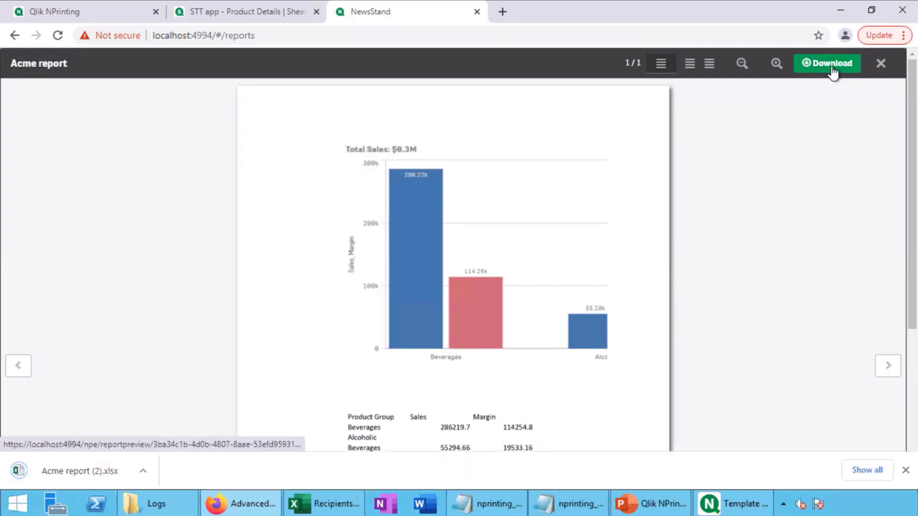
left_click(79, 470)
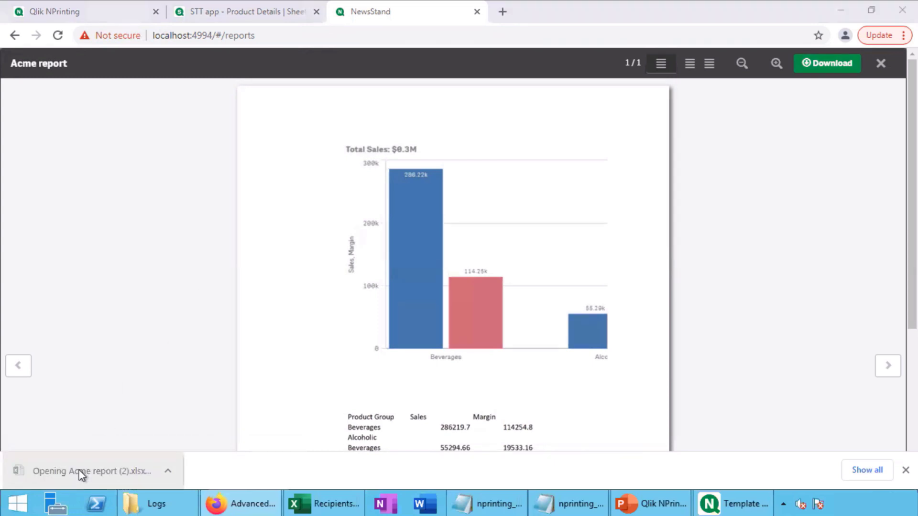
key("Down")
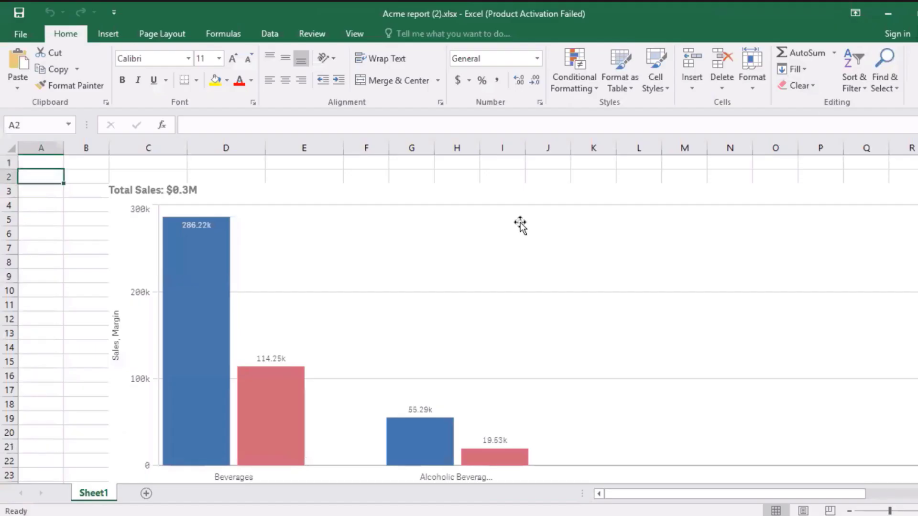
key("Down")
key("Down")
key("Down")
key("Down")
key("Down")
key("Down")
key("Down")
key("Down")
key("Down")
key("Down")
key("Down")
key("Down")
key("Down")
key("Down")
key("Down")
key("Down")
key("Down")
key("Down")
key("Down")
key("Down")
key("Down")
key("Down")
key("Down")
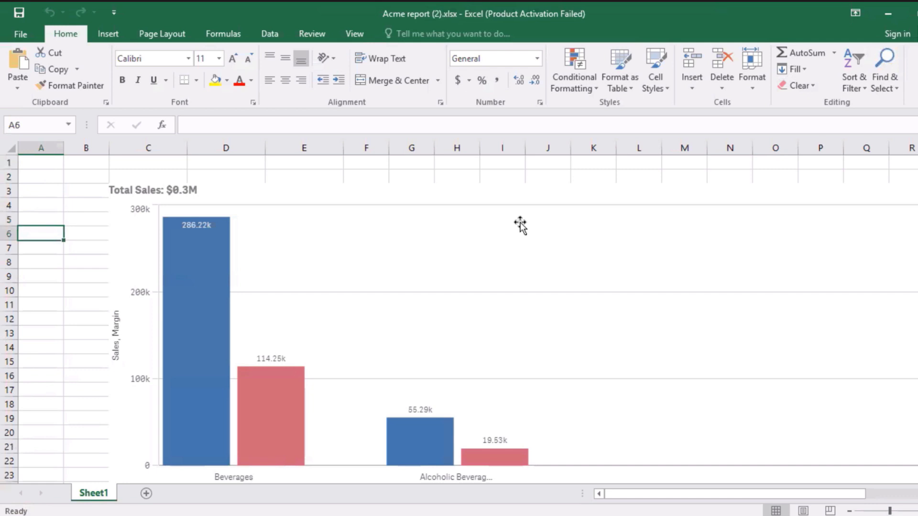
key("Down")
key("Down")
key("Down")
key("Down")
key("Down")
key("Down")
key("Down")
key("Down")
key("Down")
key("Down")
key("Down")
key("Down")
key("Down")
key("Down")
key("Down")
key("Down")
key("Down")
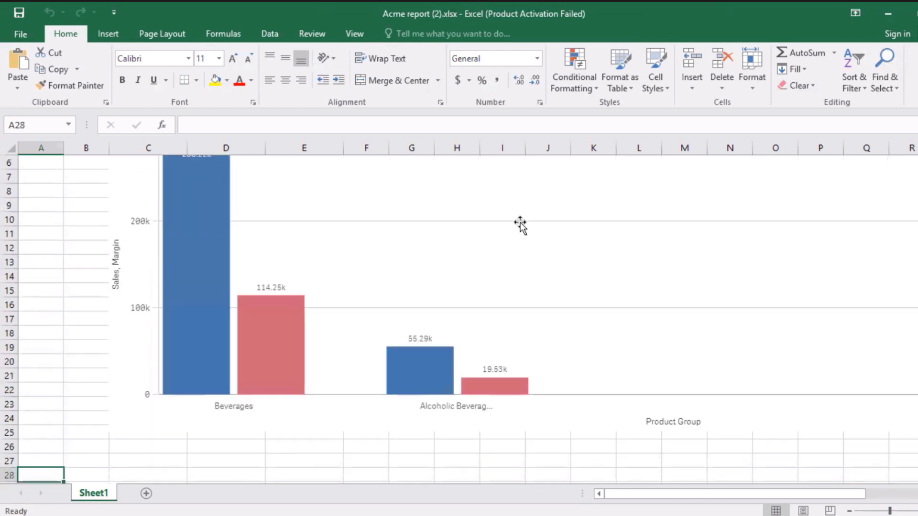
key("Down")
key("Down")
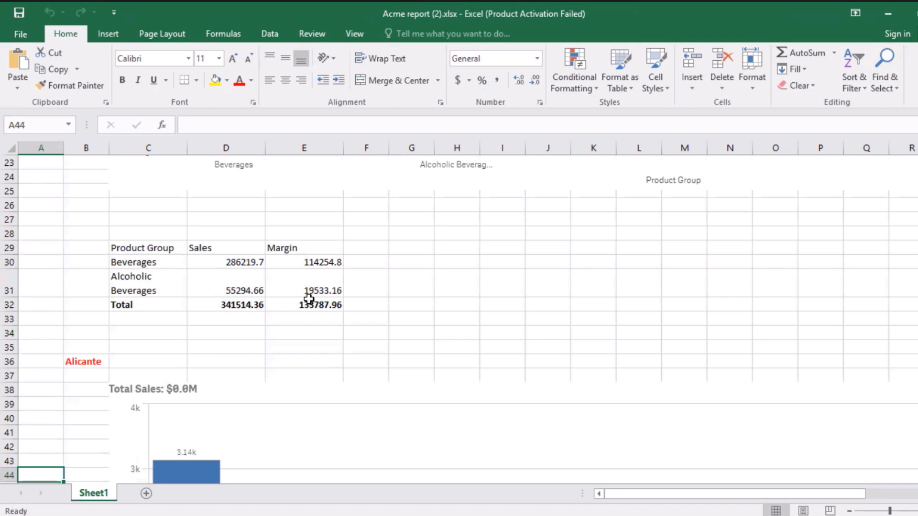
key("Down")
key("Down")
key("Down")
key("Down")
key("Down")
key("Down")
key("Down")
key("Down")
key("Down")
key("Down")
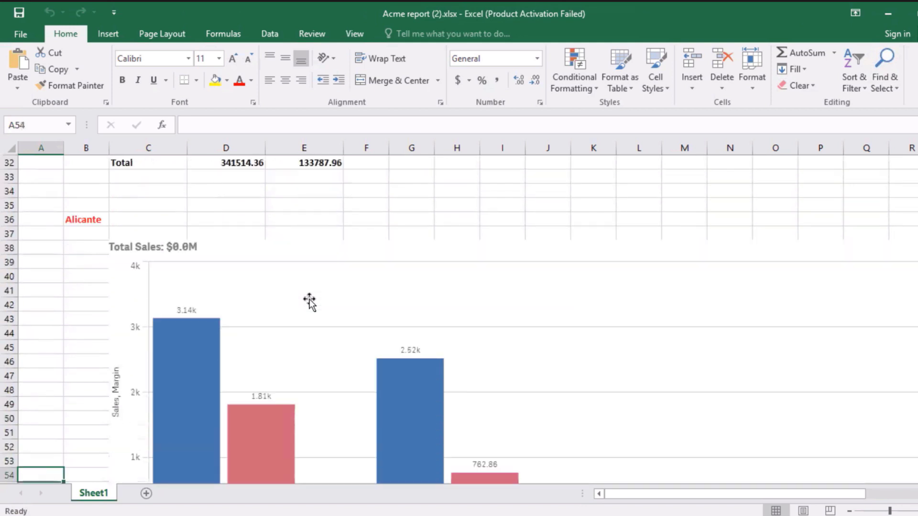
key("Down")
key("Down")
key("Down")
key("Down")
key("Down")
key("Down")
key("Down")
key("Down")
key("Down")
key("Down")
key("Down")
key("Down")
key("Down")
key("Down")
key("Down")
key("Down")
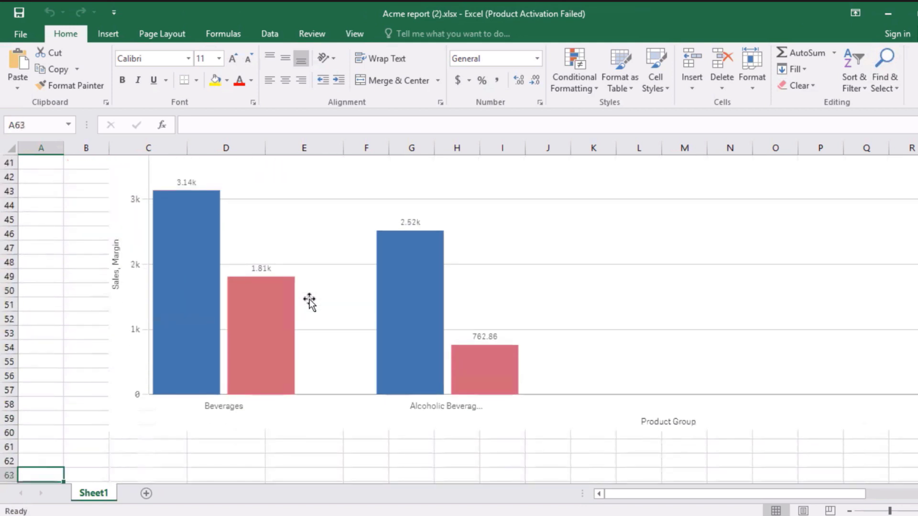
key("Down")
key("Down")
key("Down")
key("Down")
key("Down")
key("Down")
key("Down")
key("Down")
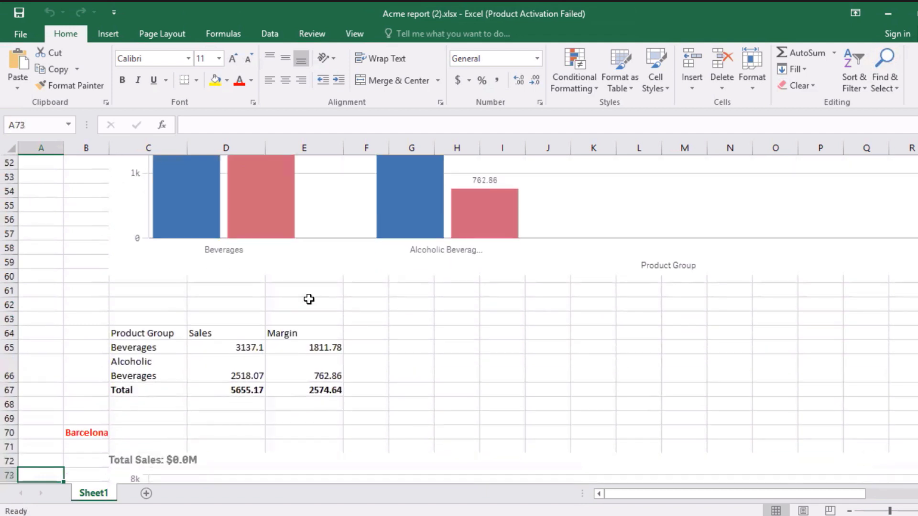
key("Down")
key("Down")
key("Down")
key("Down")
key("Down")
key("Down")
key("Down")
key("Down")
key("Down")
key("Down")
key("Down")
key("Down")
key("Down")
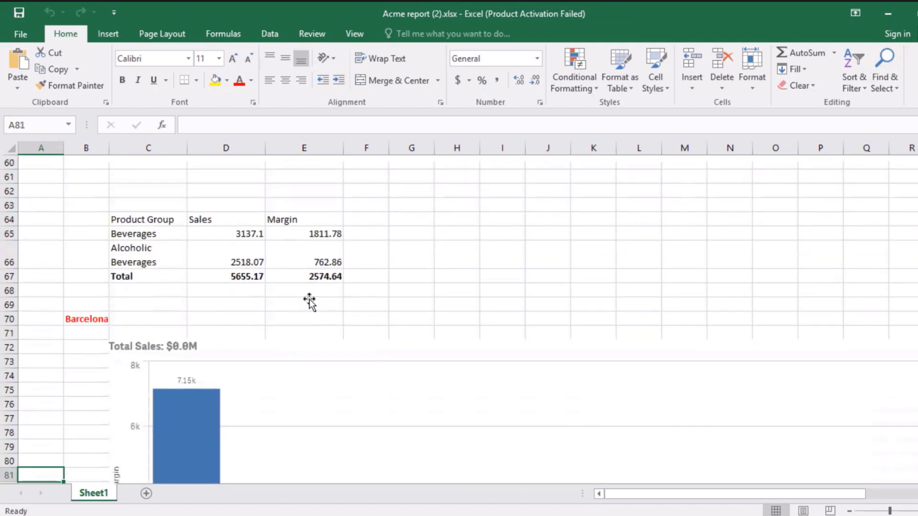
key("Down")
key("Down")
key("Down")
key("Down")
key("Down")
key("Down")
key("Down")
key("Down")
key("Down")
key("Down")
key("Down")
key("Down")
key("Down")
key("Down")
key("Down")
key("Down")
key("Down")
key("Down")
key("Down")
key("Down")
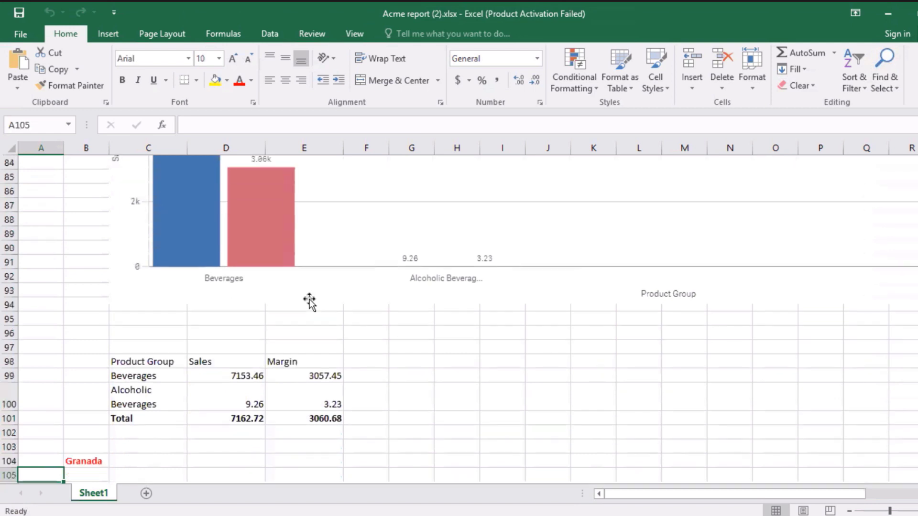
key("Down")
key("Down")
key("Down")
key("Down")
key("Down")
key("Down")
key("Down")
key("Down")
key("Down")
key("Down")
key("Down")
key("Down")
key("Down")
key("Down")
key("Down")
key("Down")
key("Down")
key("Down")
key("Down")
key("Down")
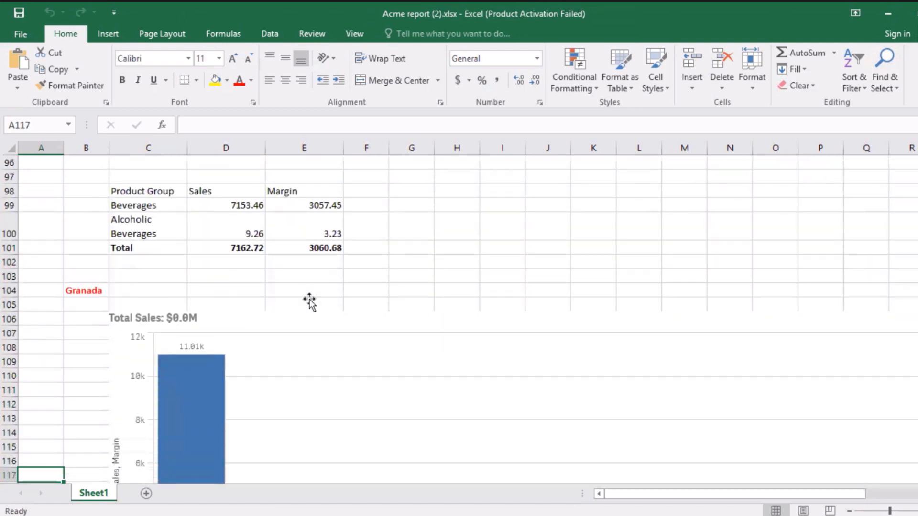
key("Down")
key("Down")
key("Down")
key("Down")
key("Down")
key("Down")
key("Down")
key("Down")
key("Down")
key("Down")
key("Down")
key("Down")
key("Down")
key("Down")
key("Down")
key("Down")
key("Down")
key("Down")
key("Down")
key("Down")
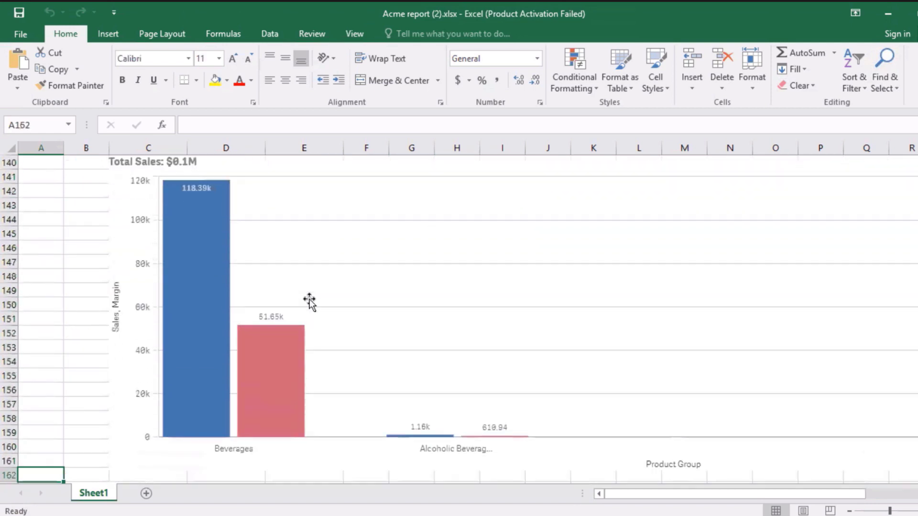
key("Down")
key("Down")
key("Down")
key("Down")
key("Down")
key("Down")
key("Down")
key("Down")
key("Down")
key("Down")
key("Down")
key("Down")
key("Down")
key("Down")
key("Down")
key("Down")
key("Down")
key("Down")
key("Down")
key("Down")
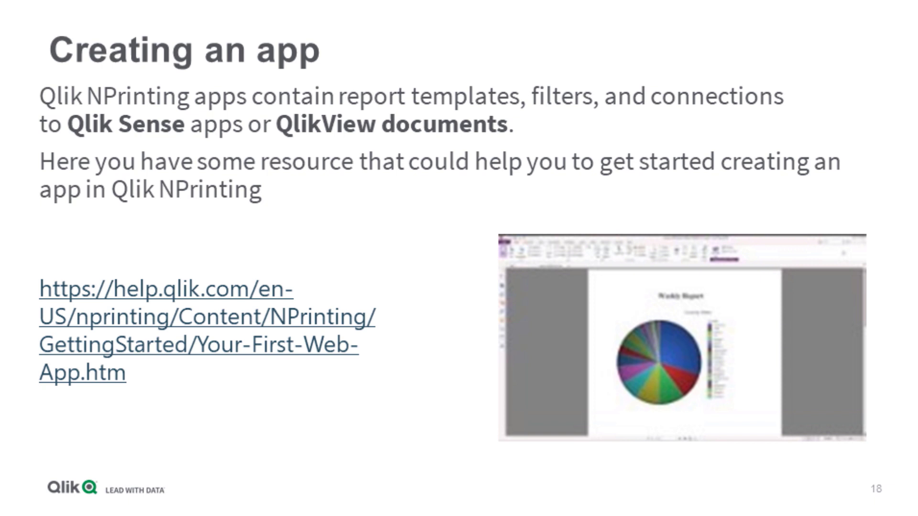
Advance the slideshow from slide 18 to slide 20, 'Creating a report'
key("Right")
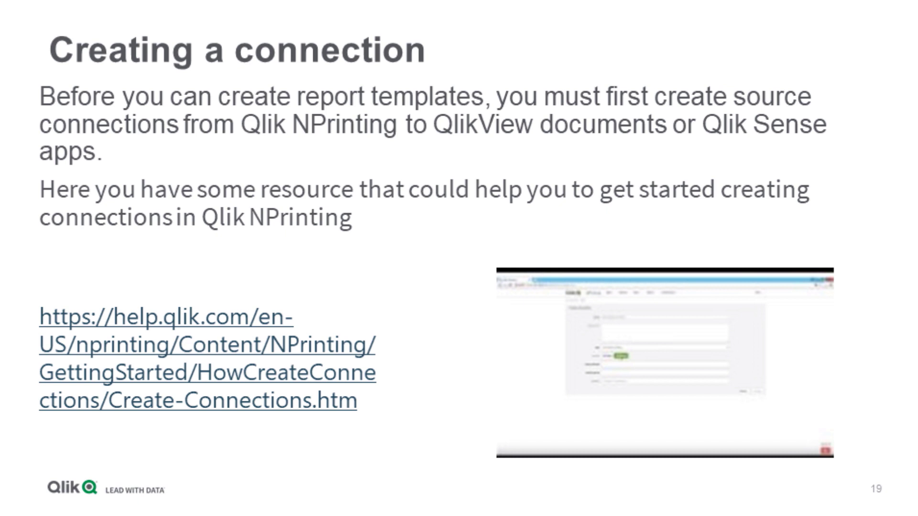
key("Right")
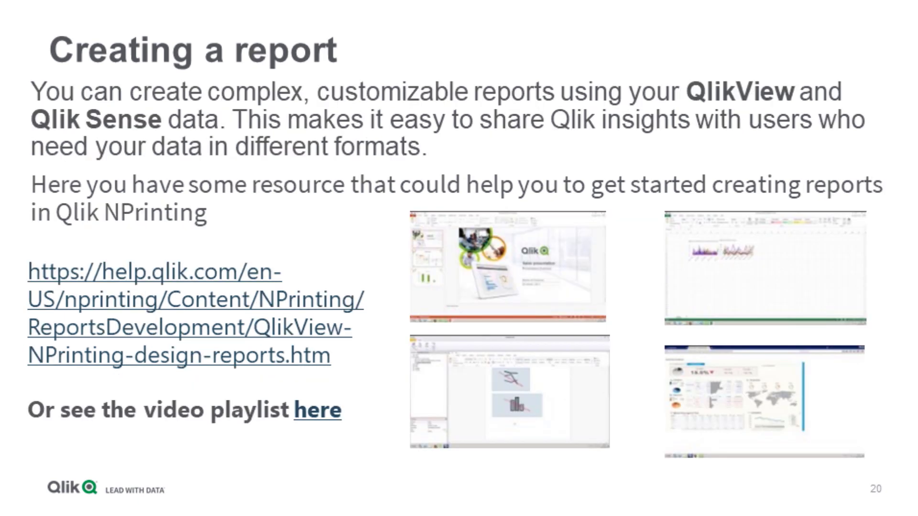